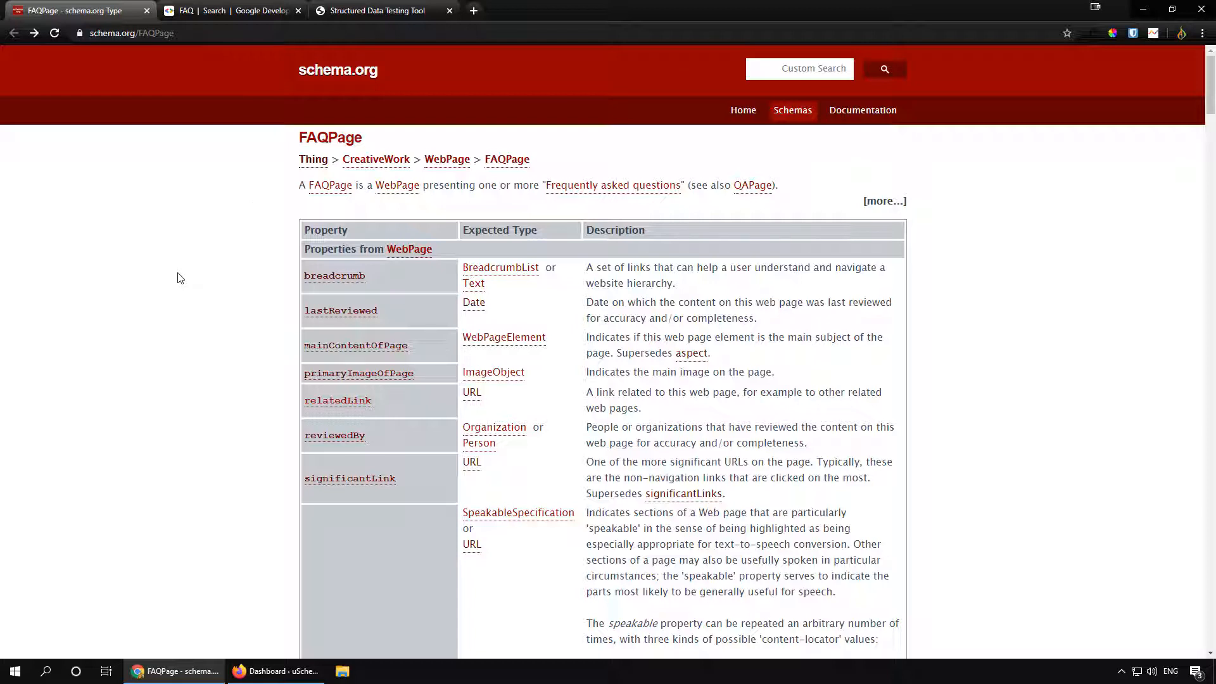
Step: Open Google's FAQPage JSON-LD markup example in the Rich Results Test and copy its code
left_click(230, 12)
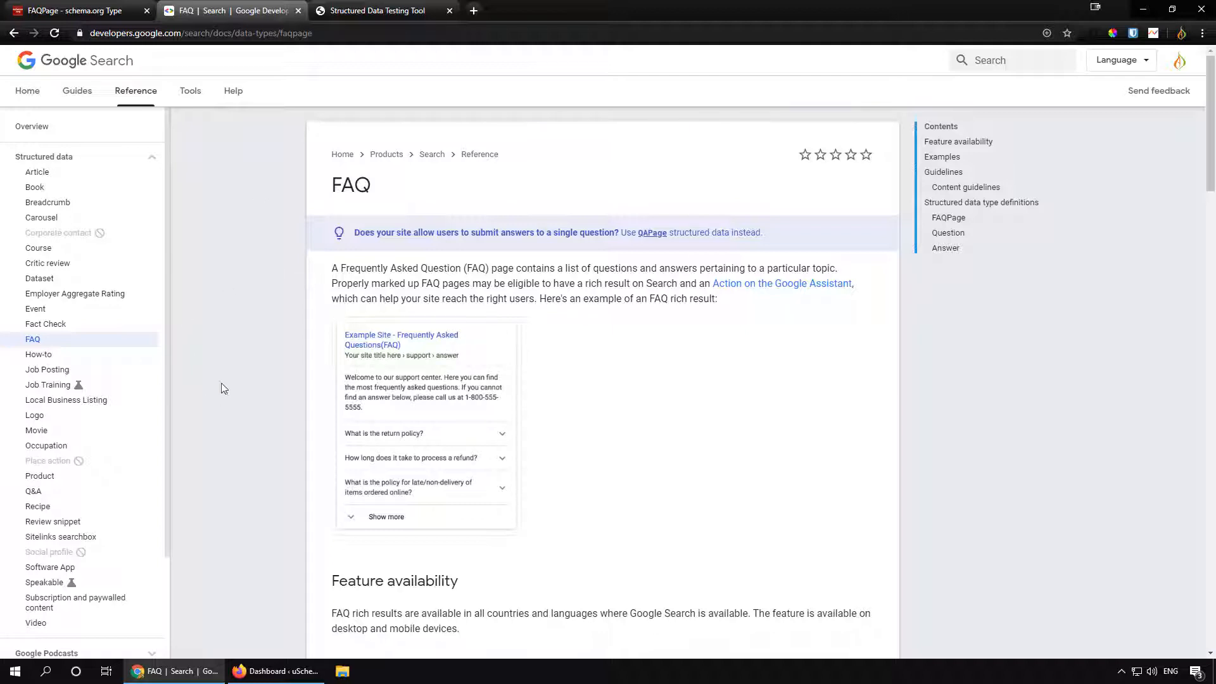
scroll(272, 257, "down", 8)
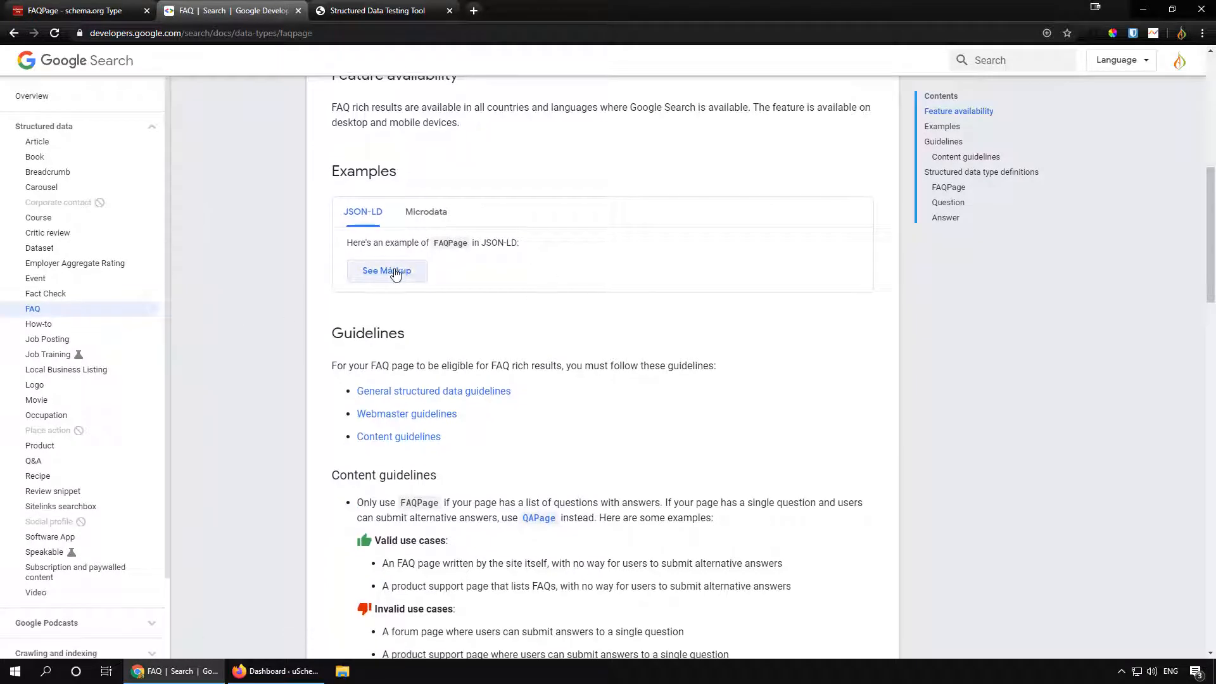
left_click(392, 278)
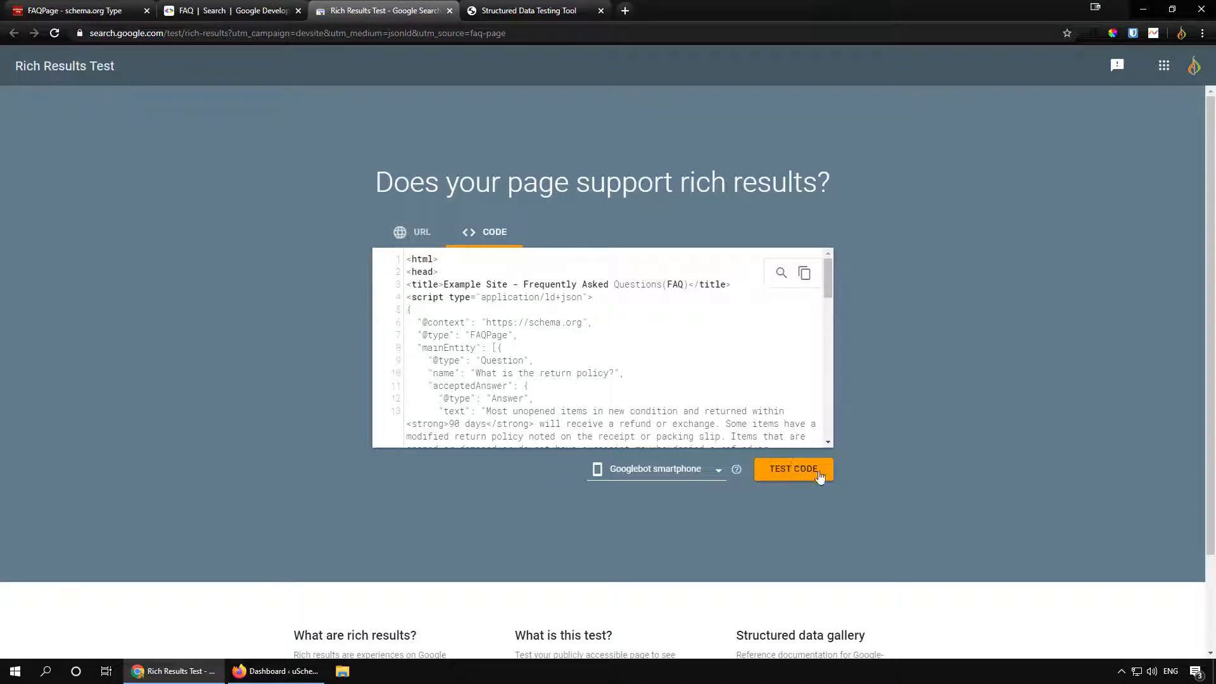
left_click(804, 272)
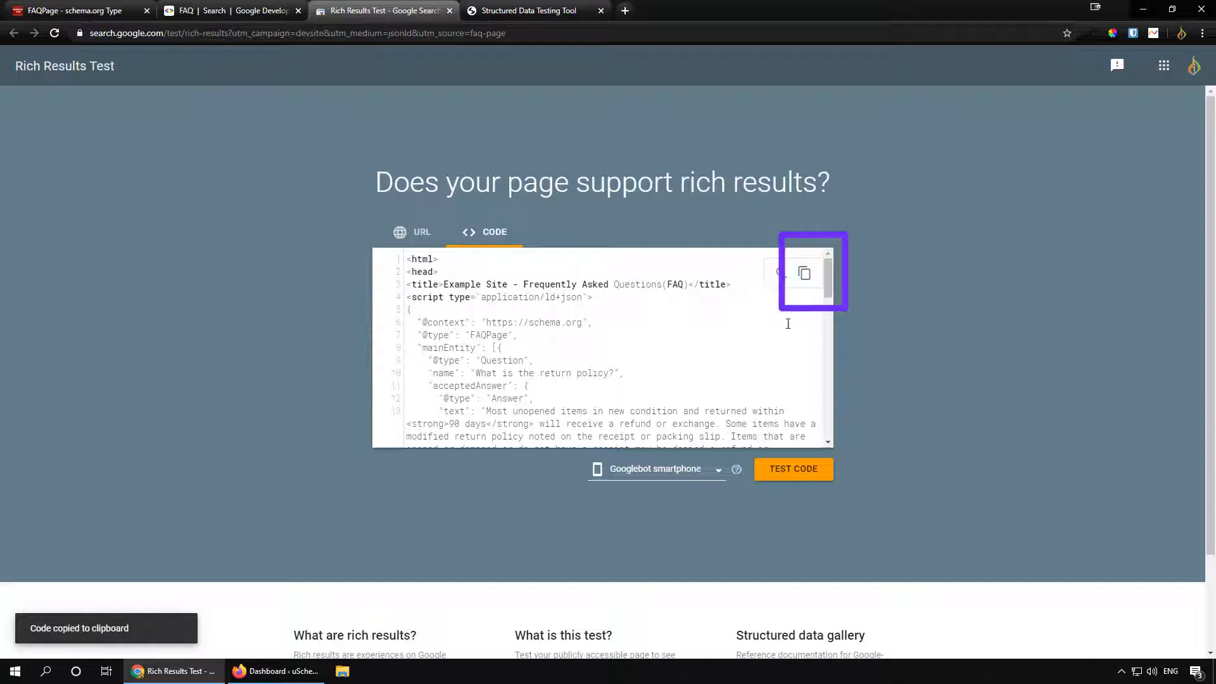
Step: Start a new Structured Data Testing Tool test with the copied code as a snippet and run it
left_click(534, 8)
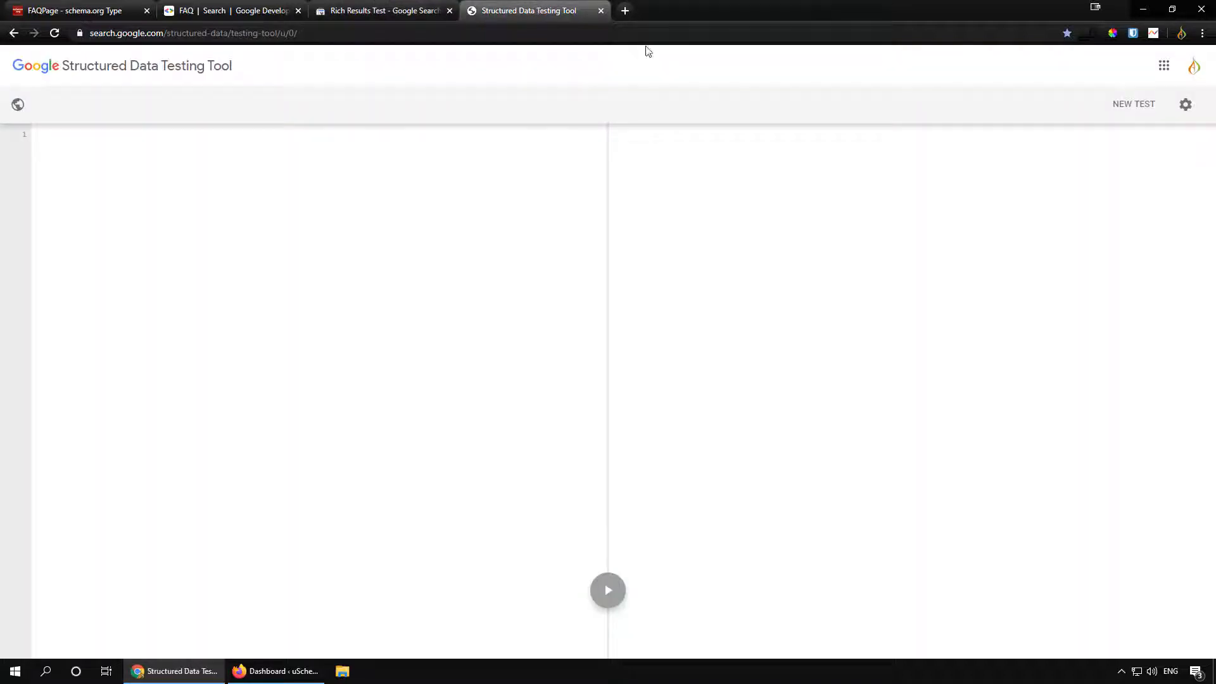
left_click(1124, 117)
left_click(646, 297)
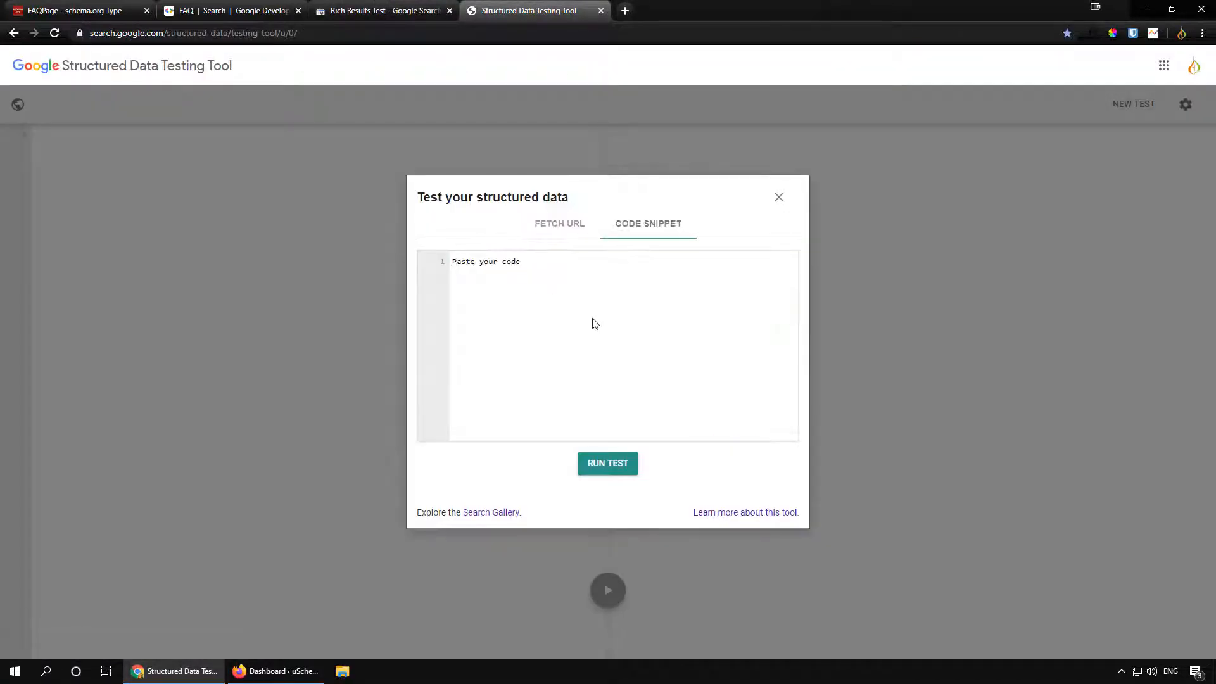
key("ctrl+v")
left_click(608, 463)
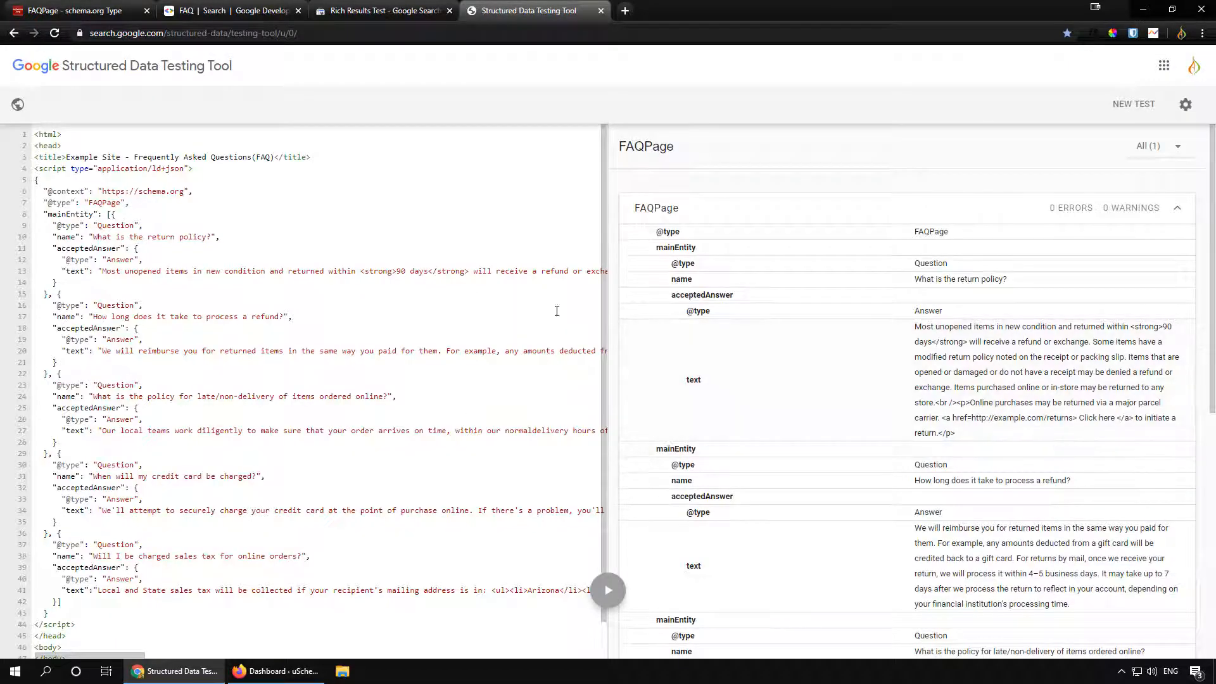
Step: Open the Help Page from the WordPress pages list in a new tab
scroll(787, 272, "down", 1)
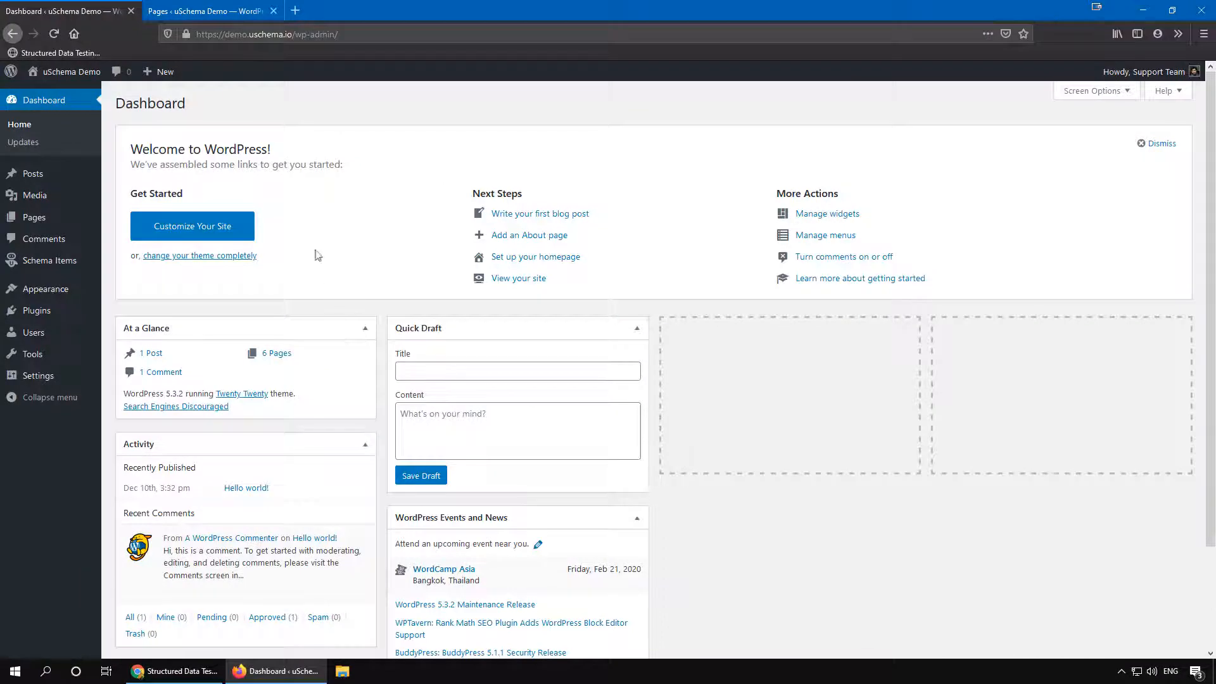
left_click(214, 11)
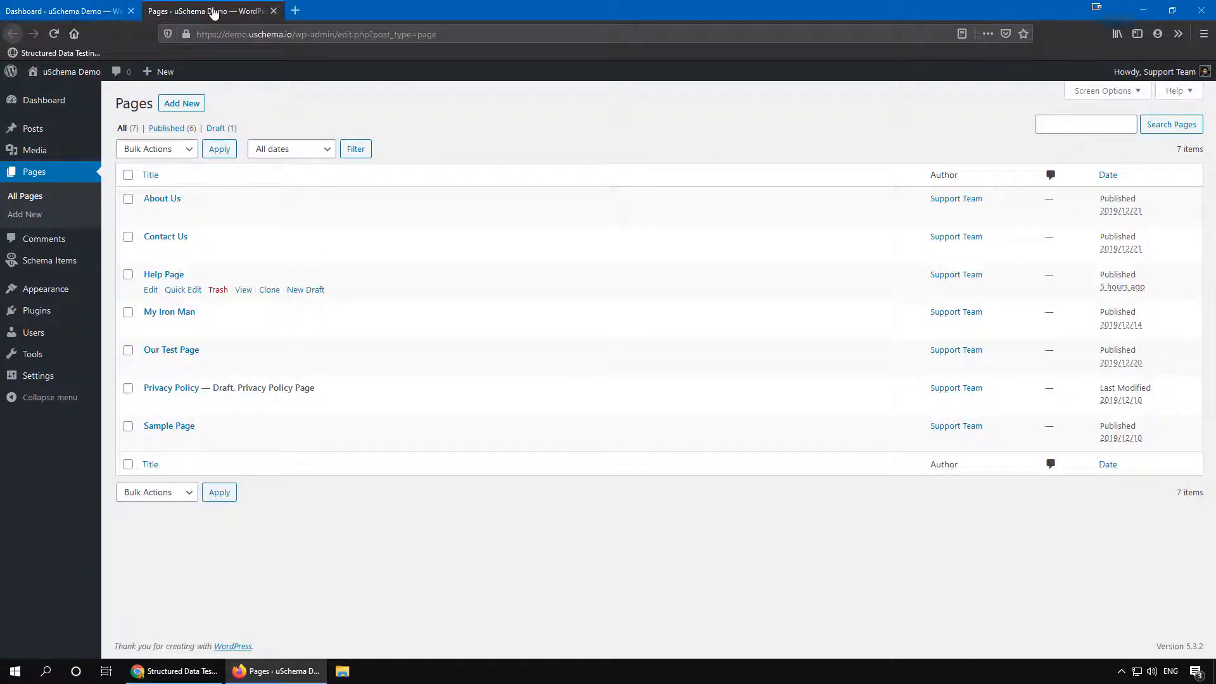
middle_click(243, 290)
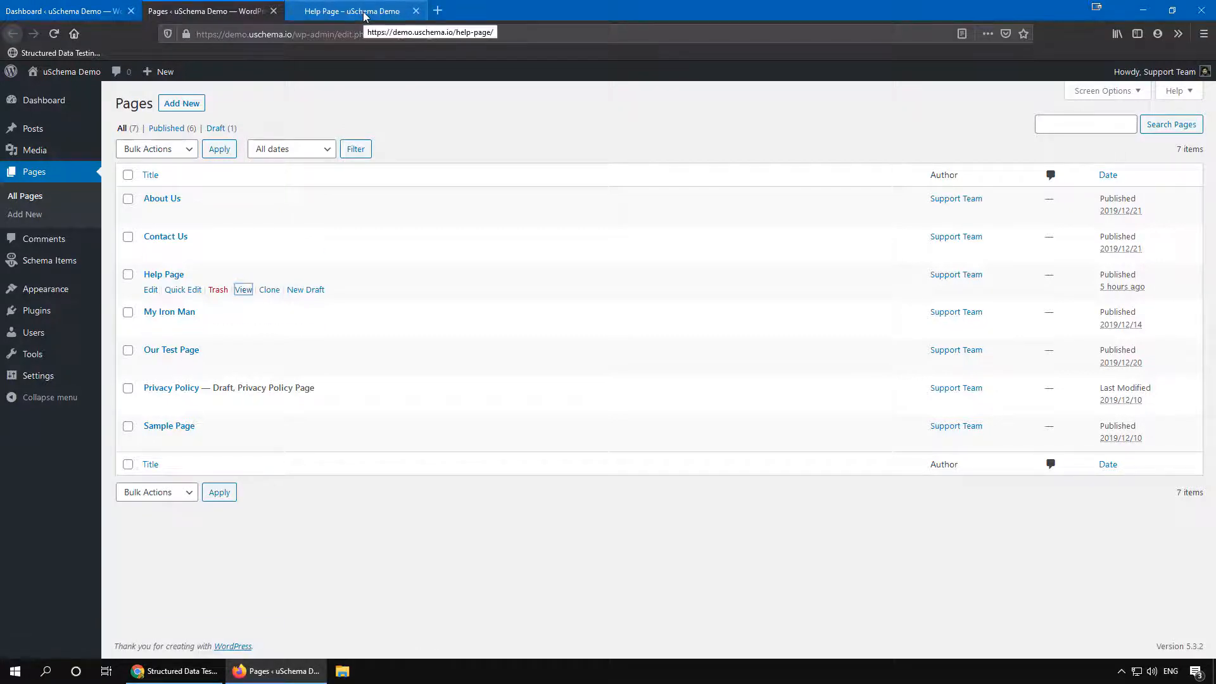
left_click(364, 16)
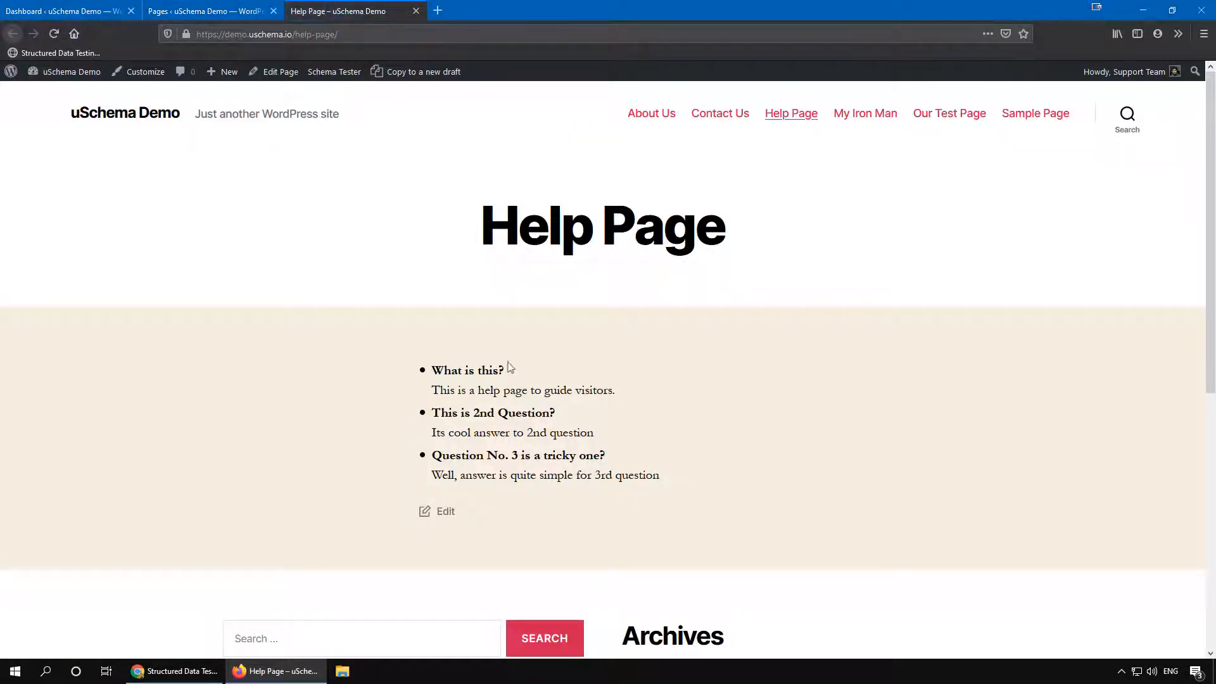
Step: Examine the Help Page's questions and run the Schema Tester on the page
triple_click(483, 369)
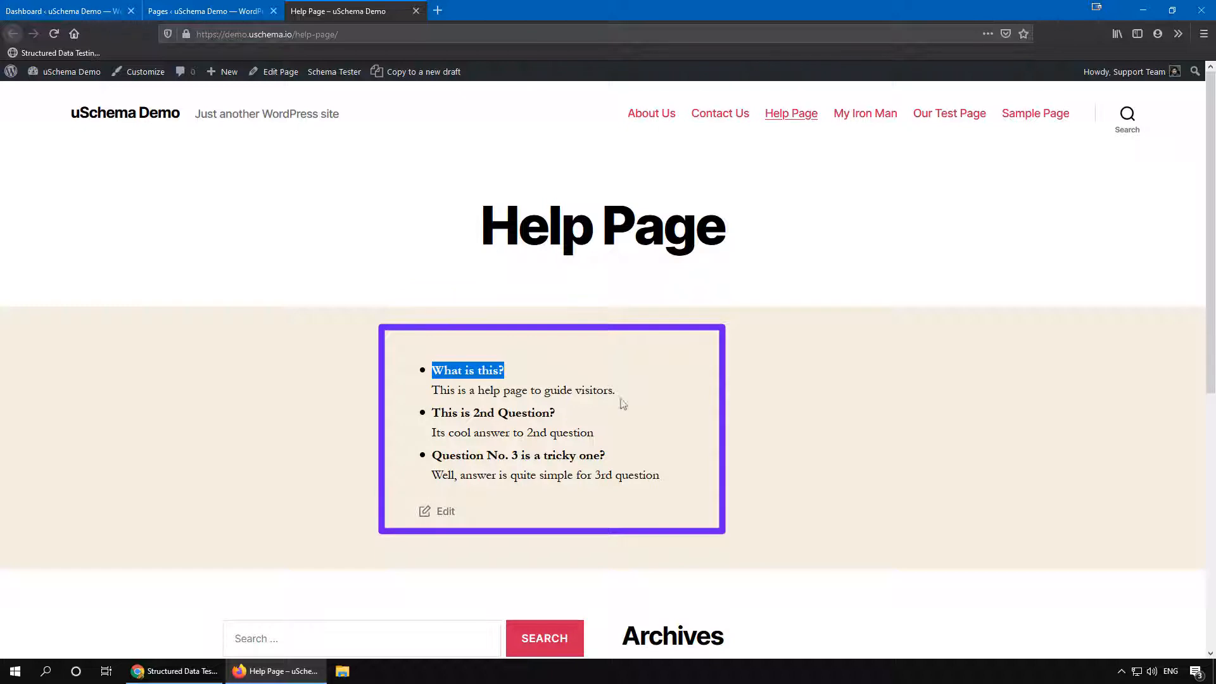
left_click(623, 403)
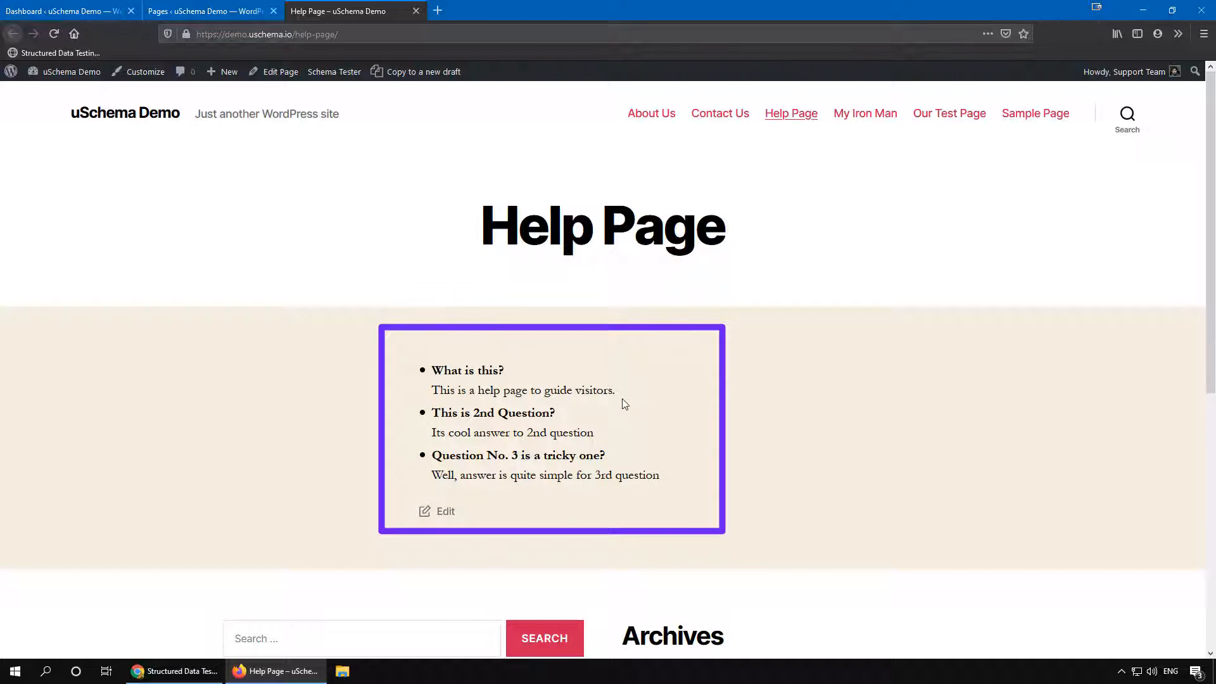
left_click(336, 73)
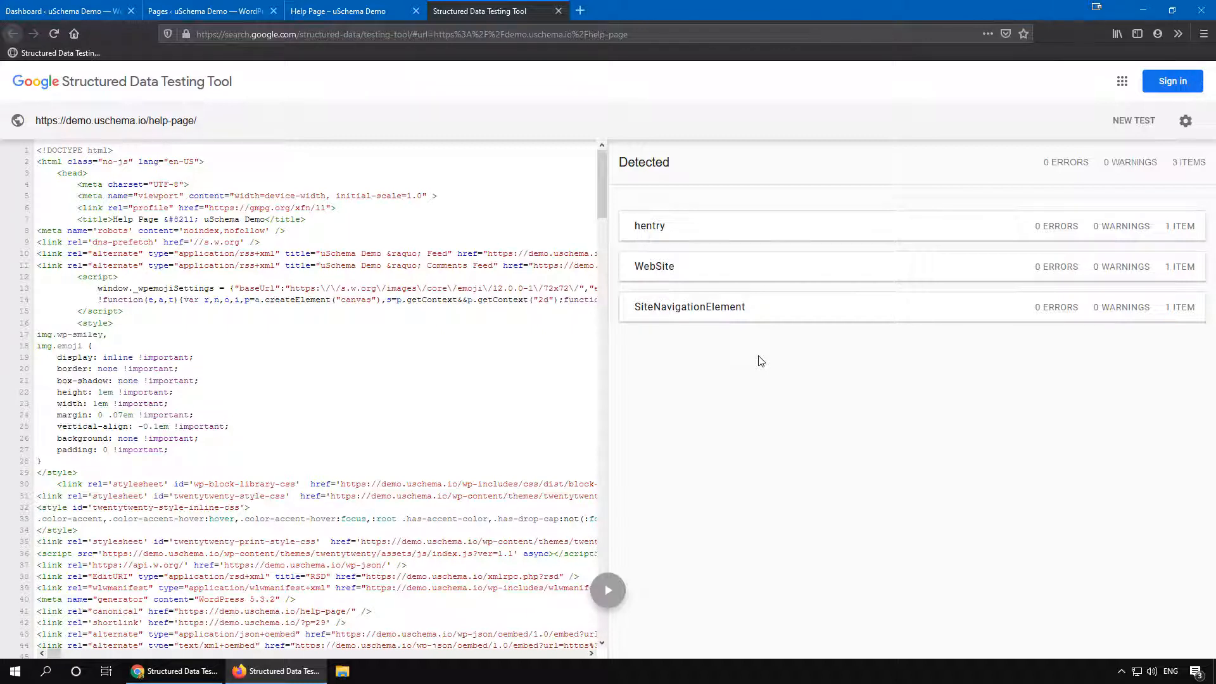
left_click(373, 10)
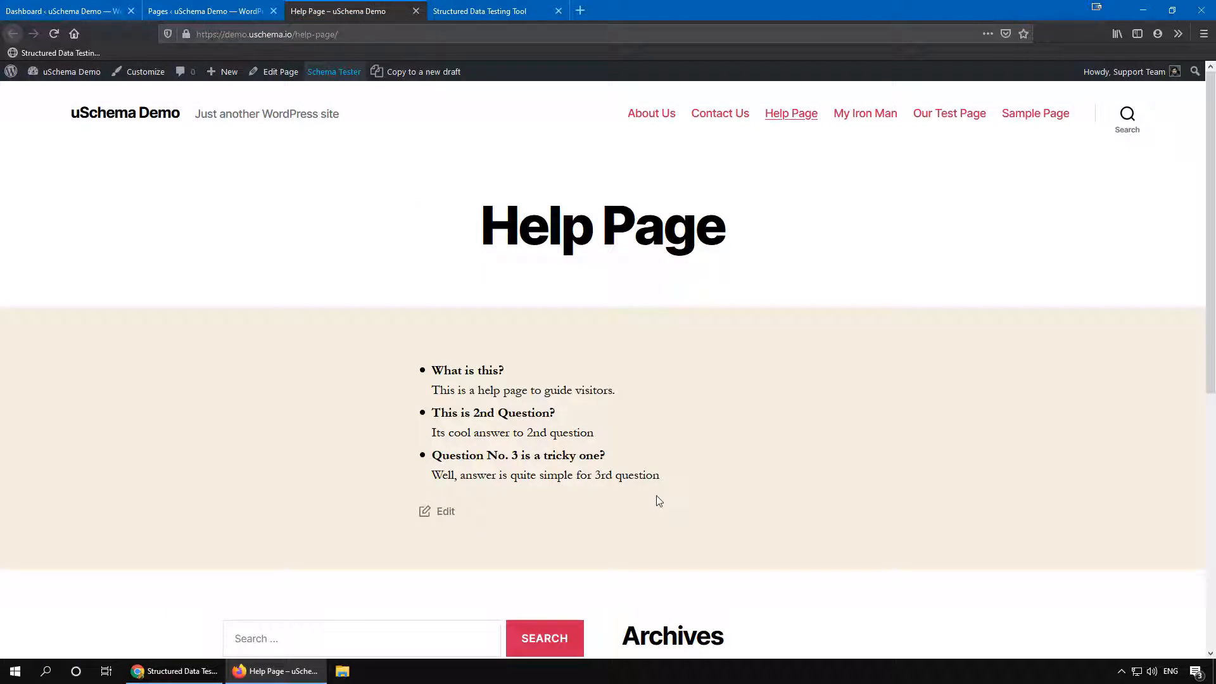
Step: Add a new schema item titled Help Page Schema - FAQ
scroll(656, 497, "down", 2)
left_click(78, 10)
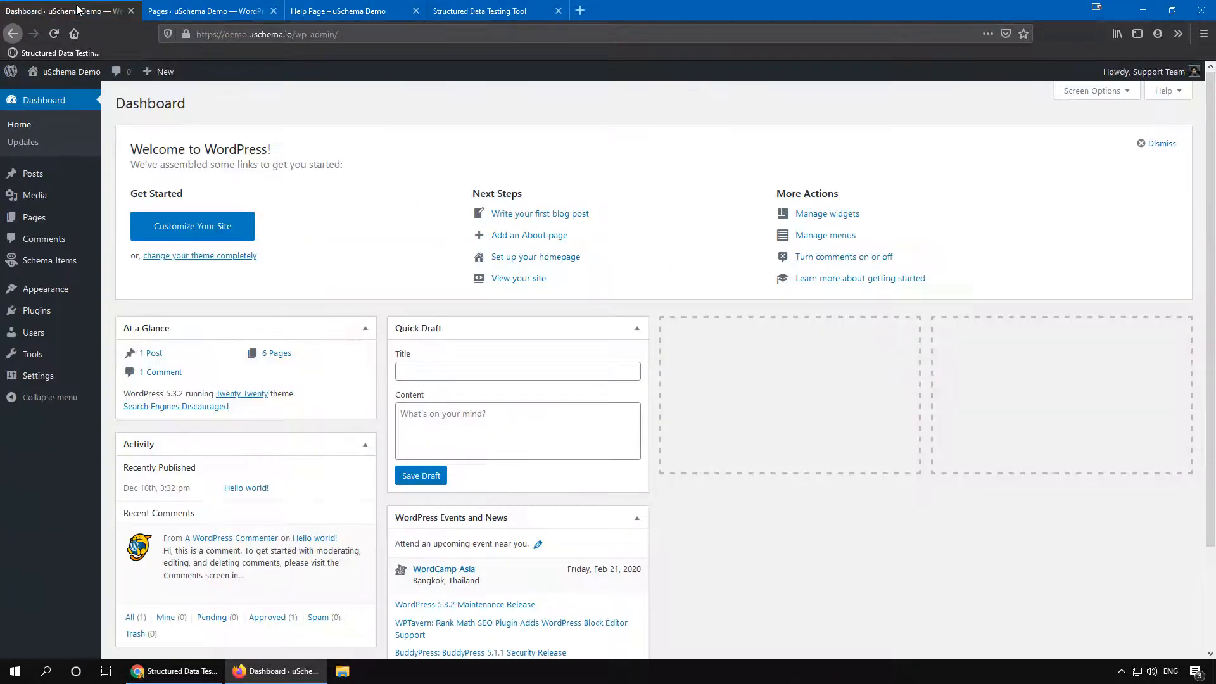
mouse_move(95, 261)
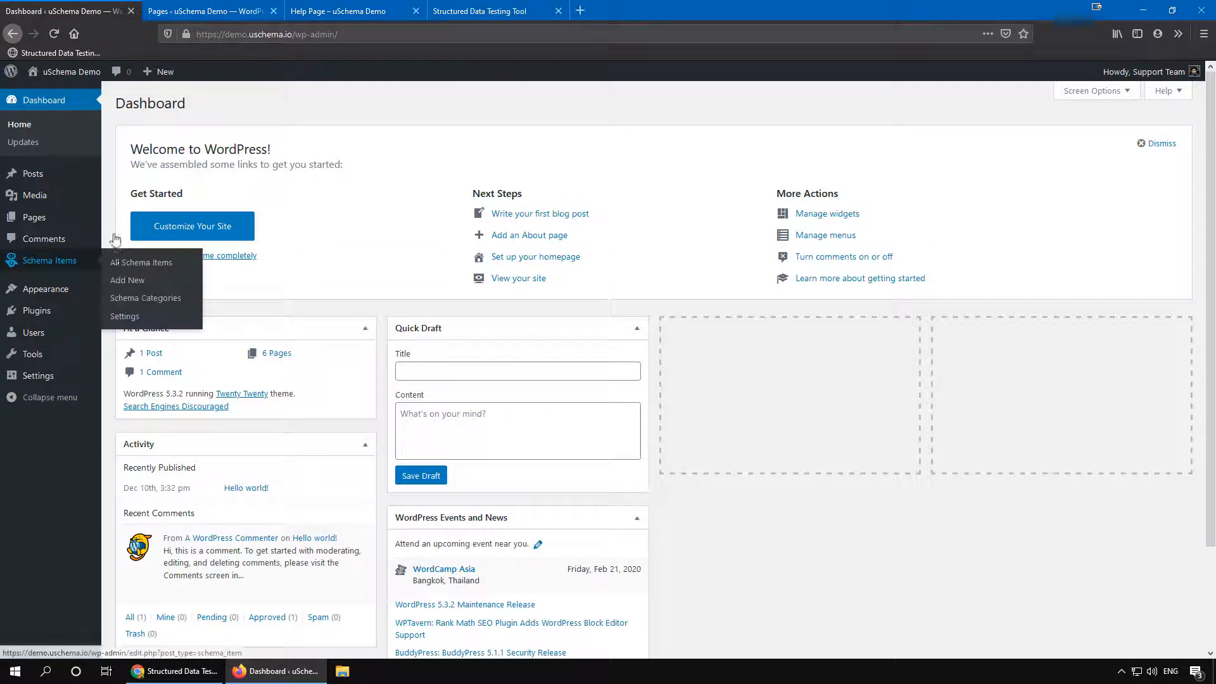
left_click(120, 280)
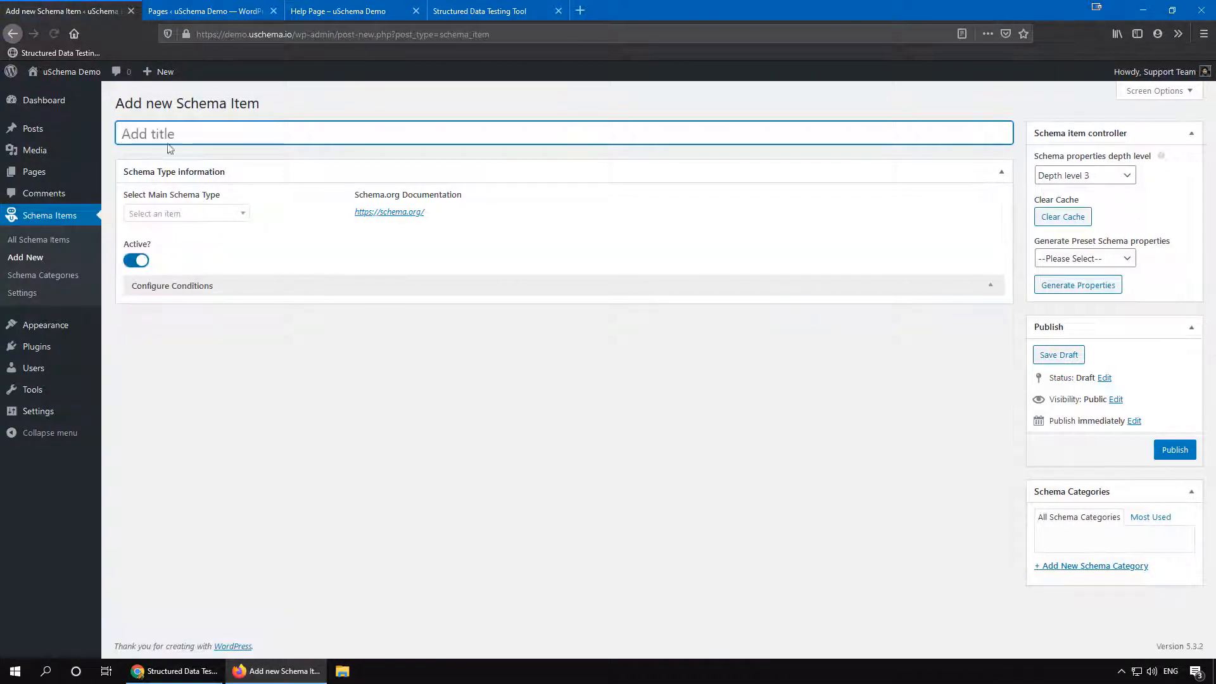
type("Help P")
type("age Schema")
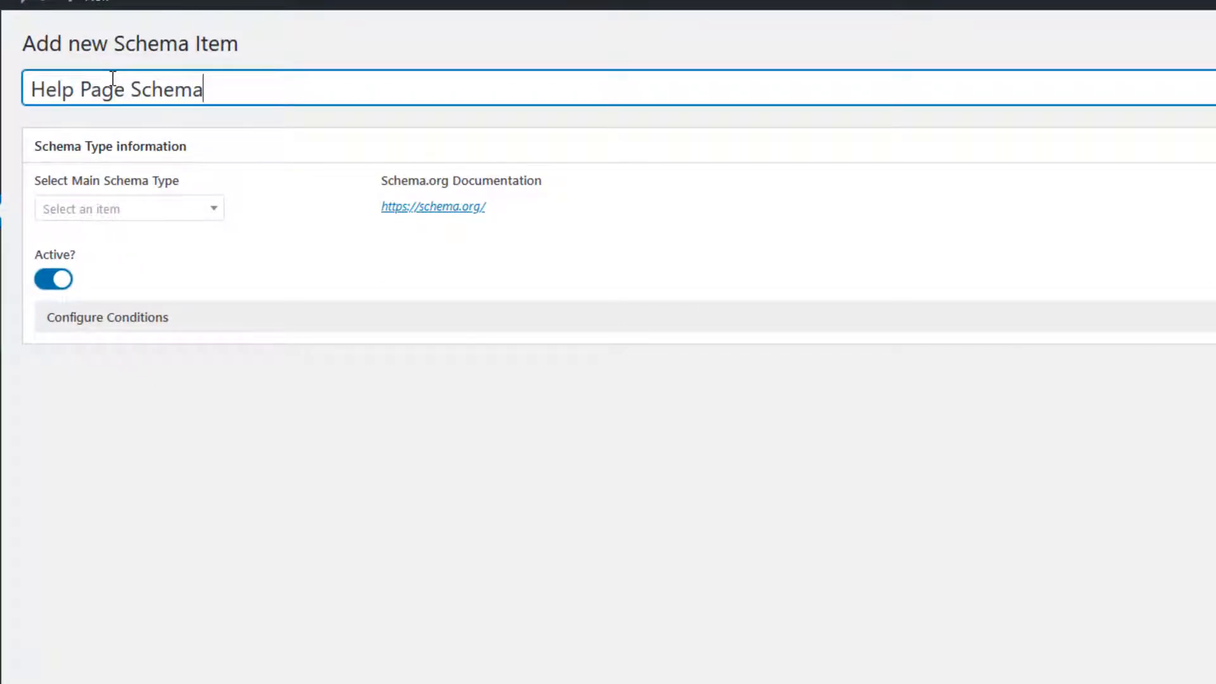
type(" - FAQ")
Step: Set the main schema type to FAQPage
left_click(148, 210)
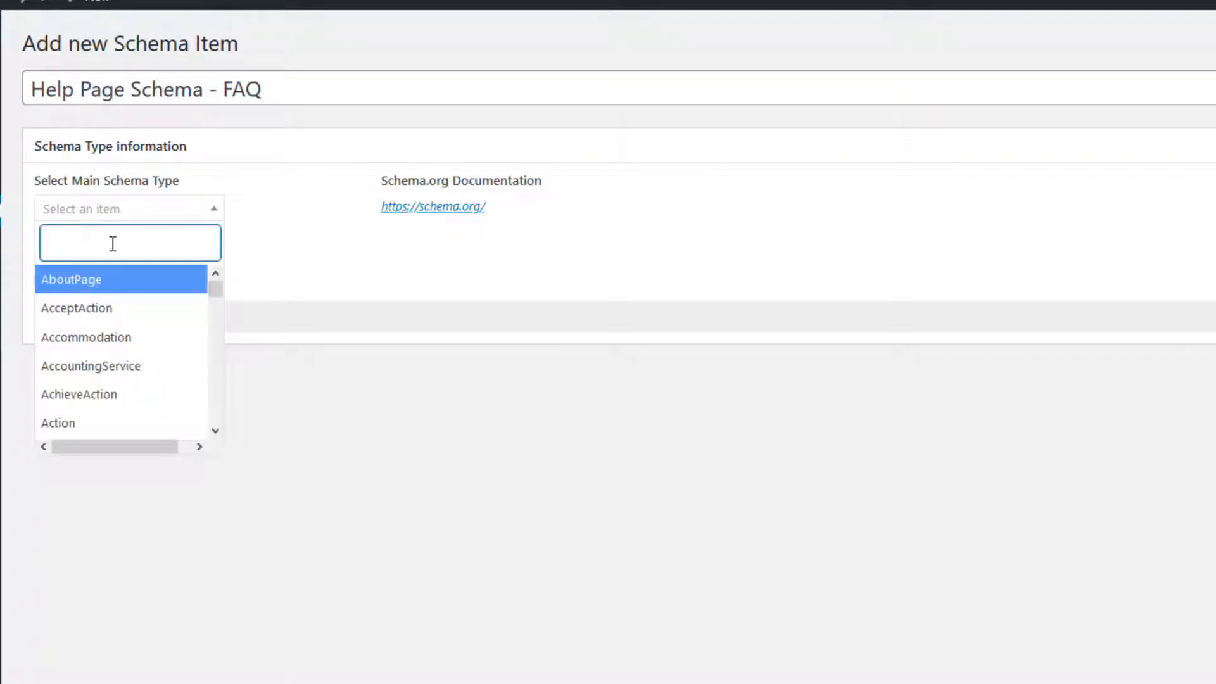
type("fa")
left_click(95, 309)
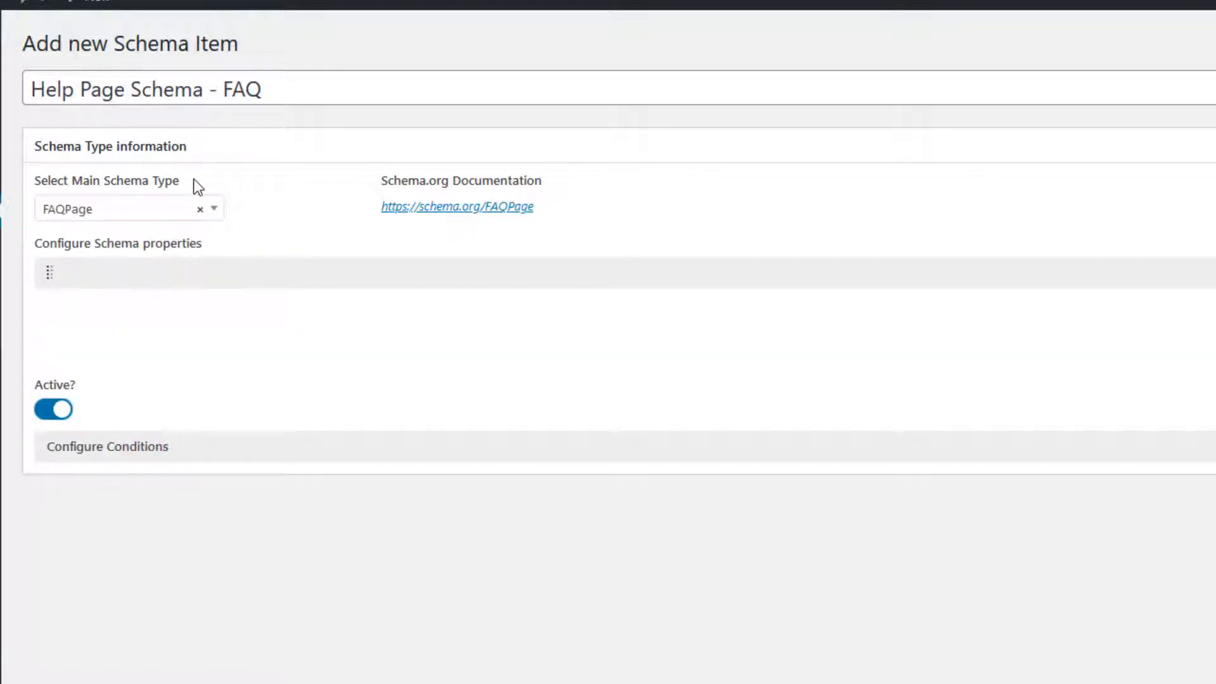
Step: Add a schema property and set its Property ID to mainEntity
left_click(380, 272)
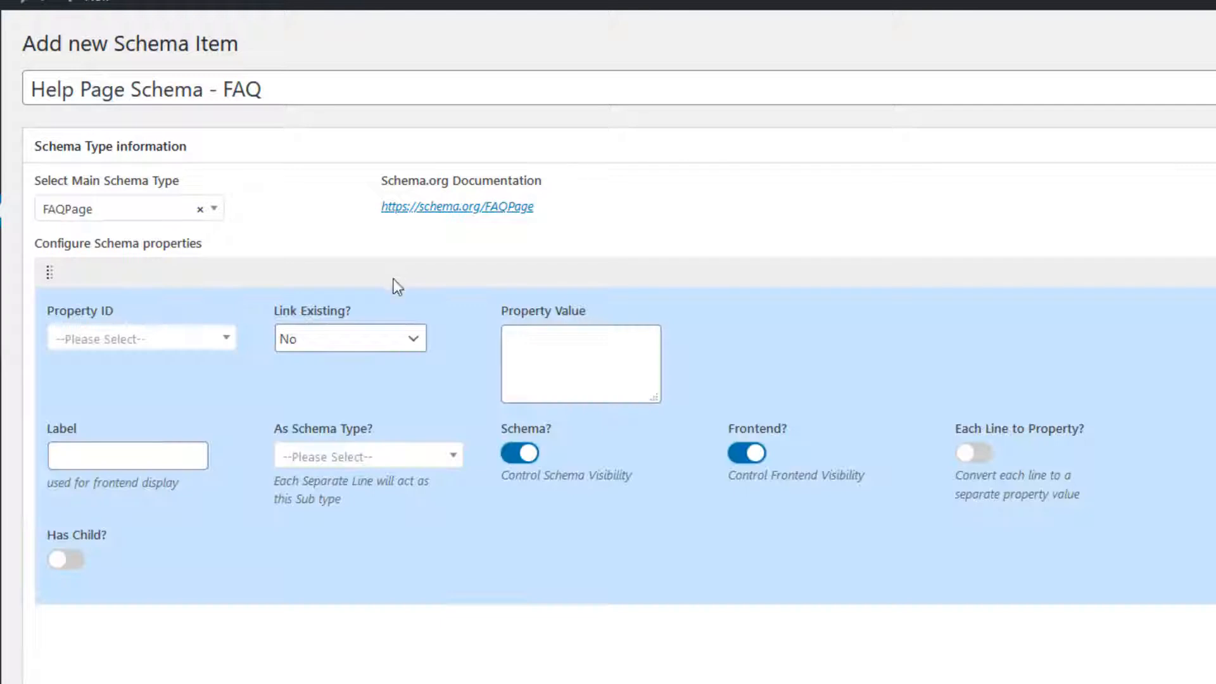
left_click(157, 340)
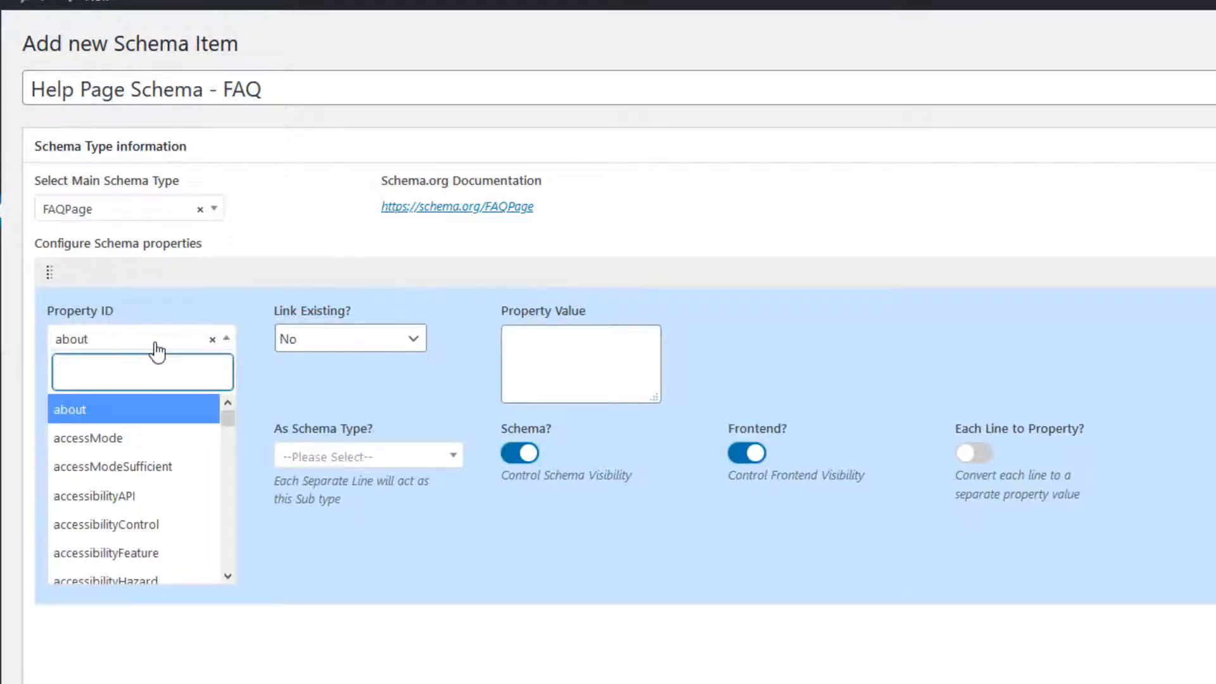
type("maine")
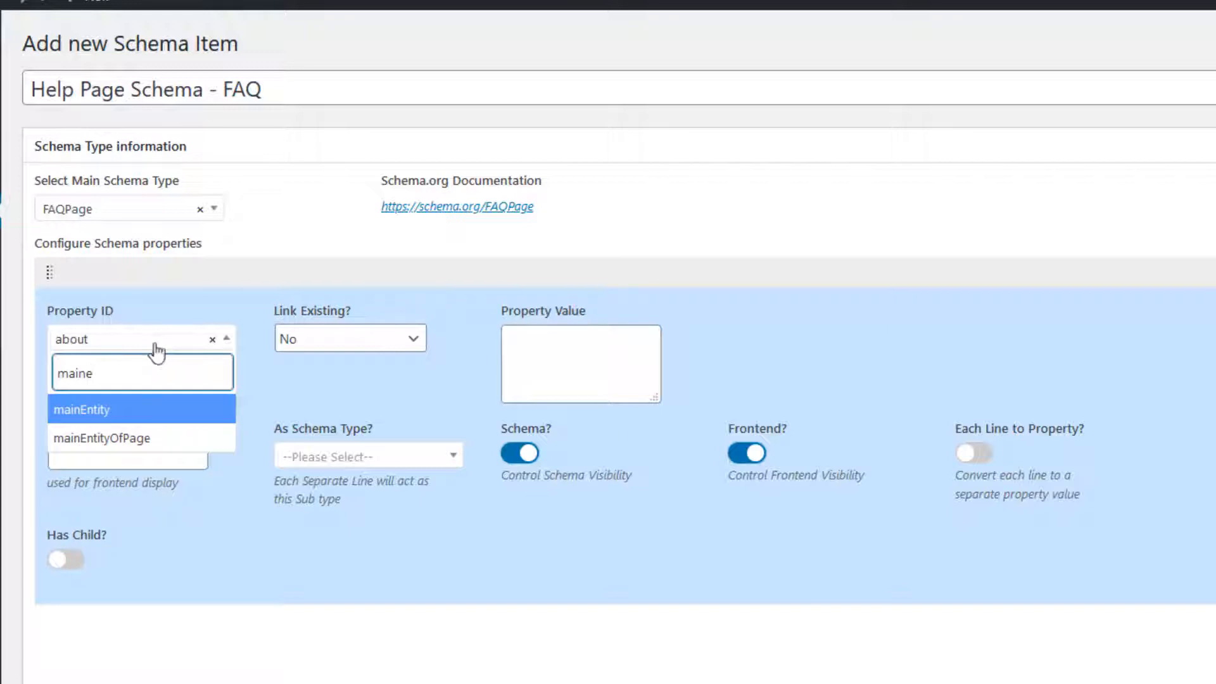
left_click(120, 418)
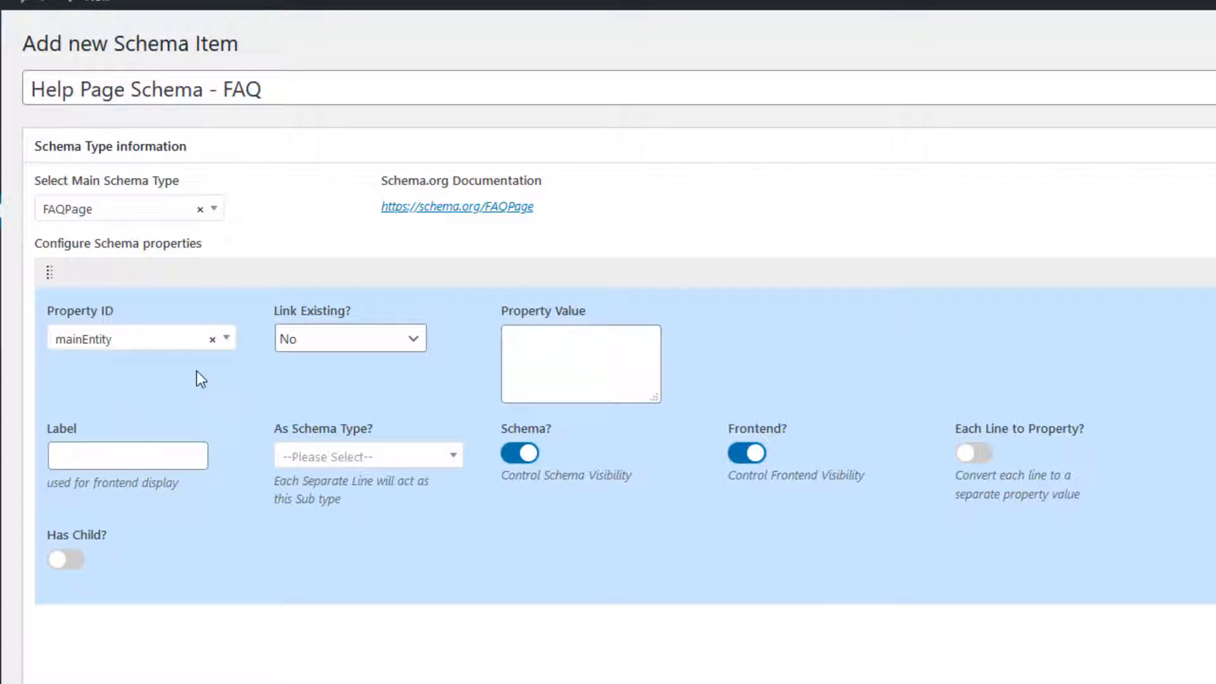
Step: Label the mainEntity property Q1 and set its schema type to Question
left_click(124, 458)
type("Q1")
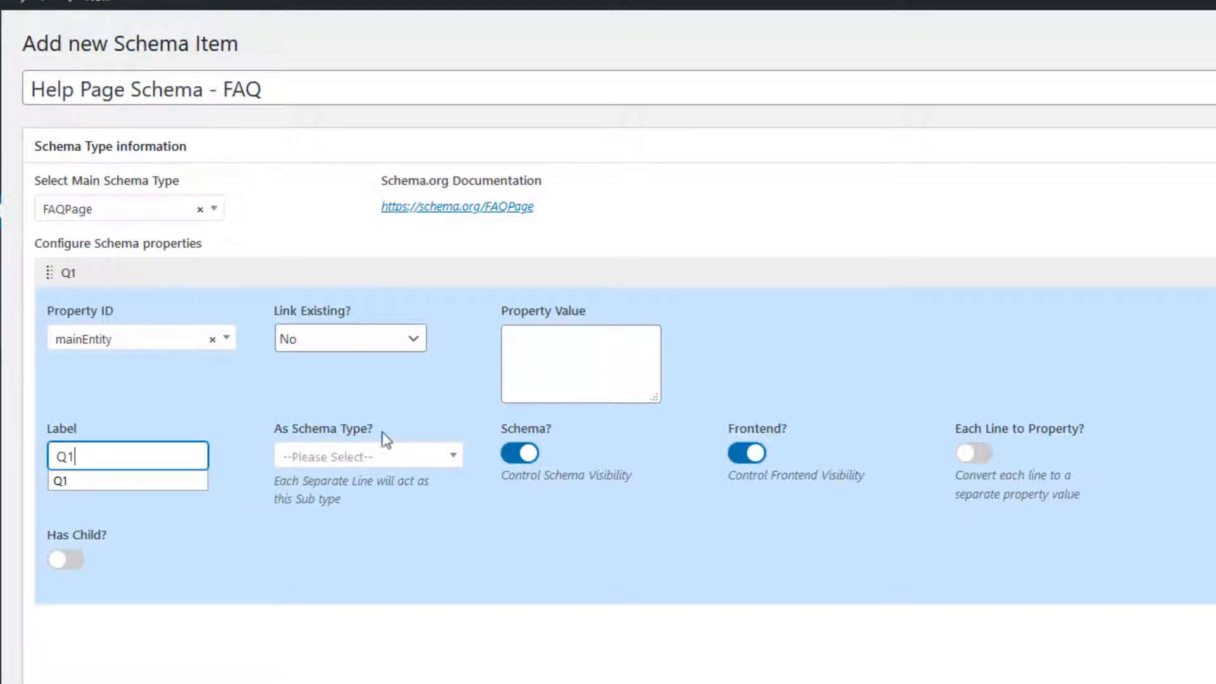
triple_click(280, 432)
left_click_drag(280, 434, 326, 446)
left_click(335, 455)
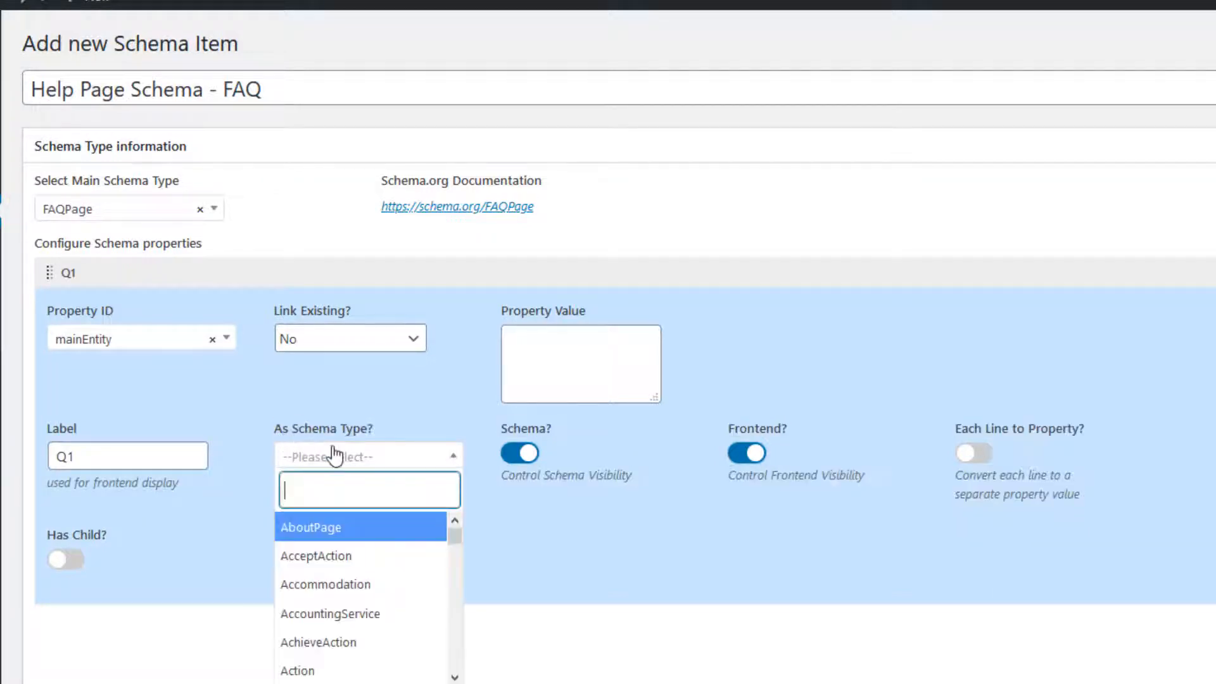
type("quest")
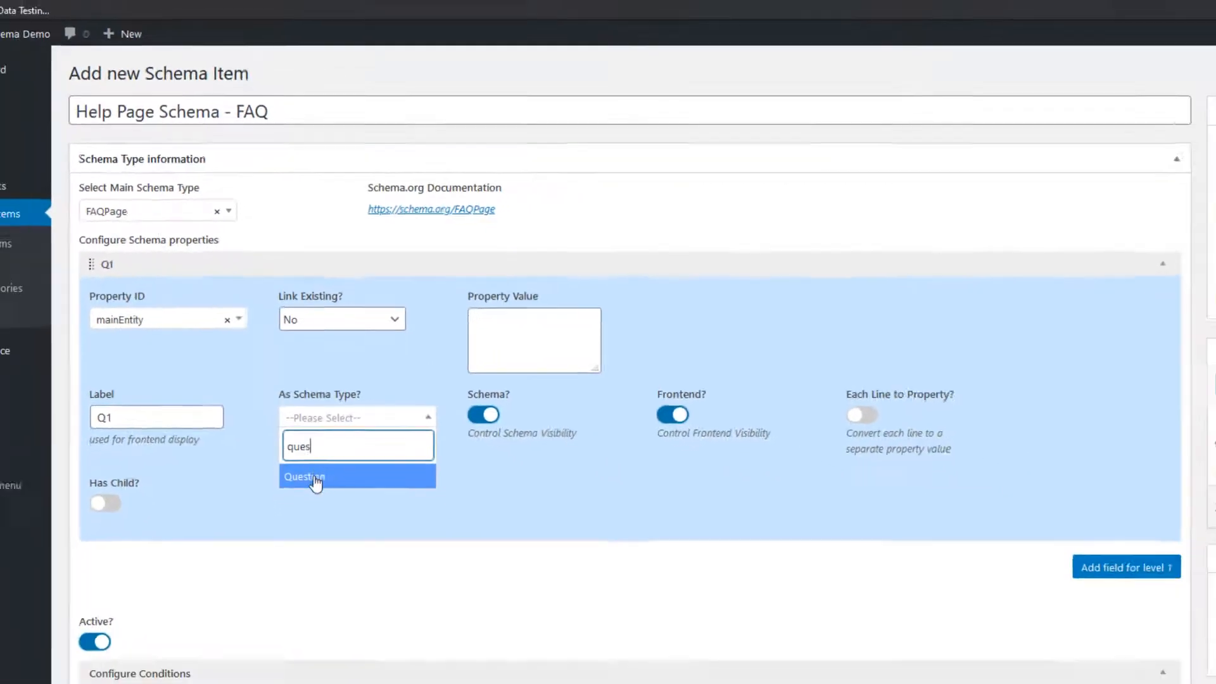
left_click(314, 527)
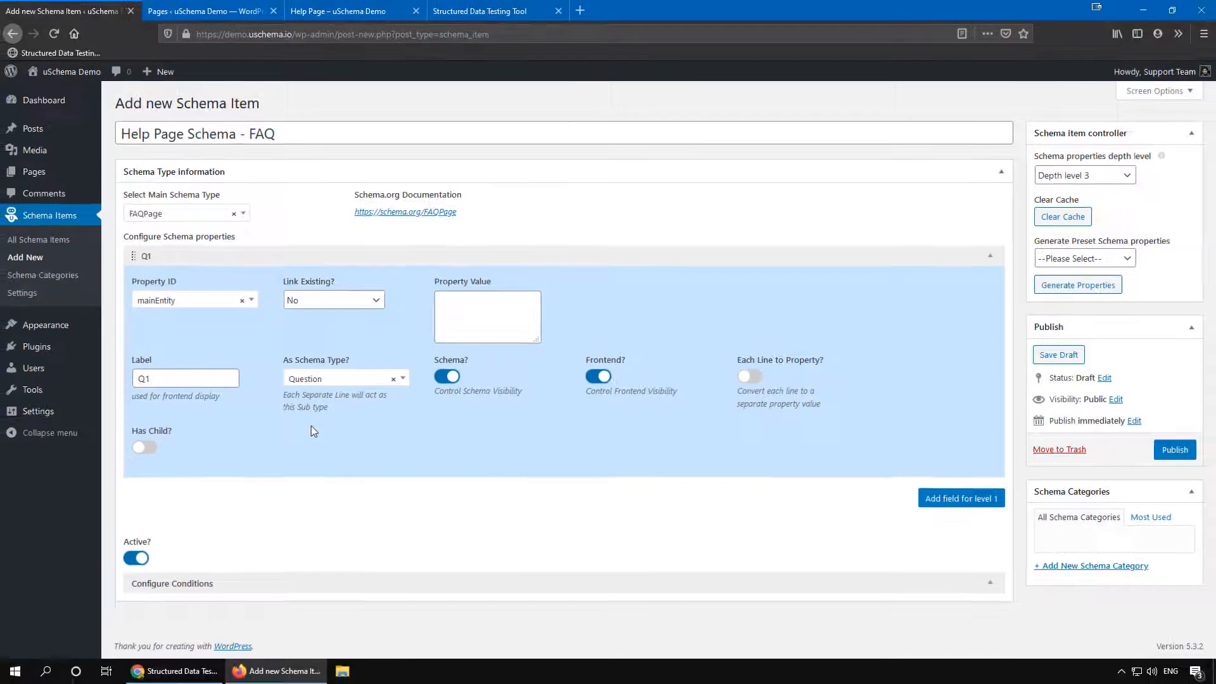
left_click(201, 671)
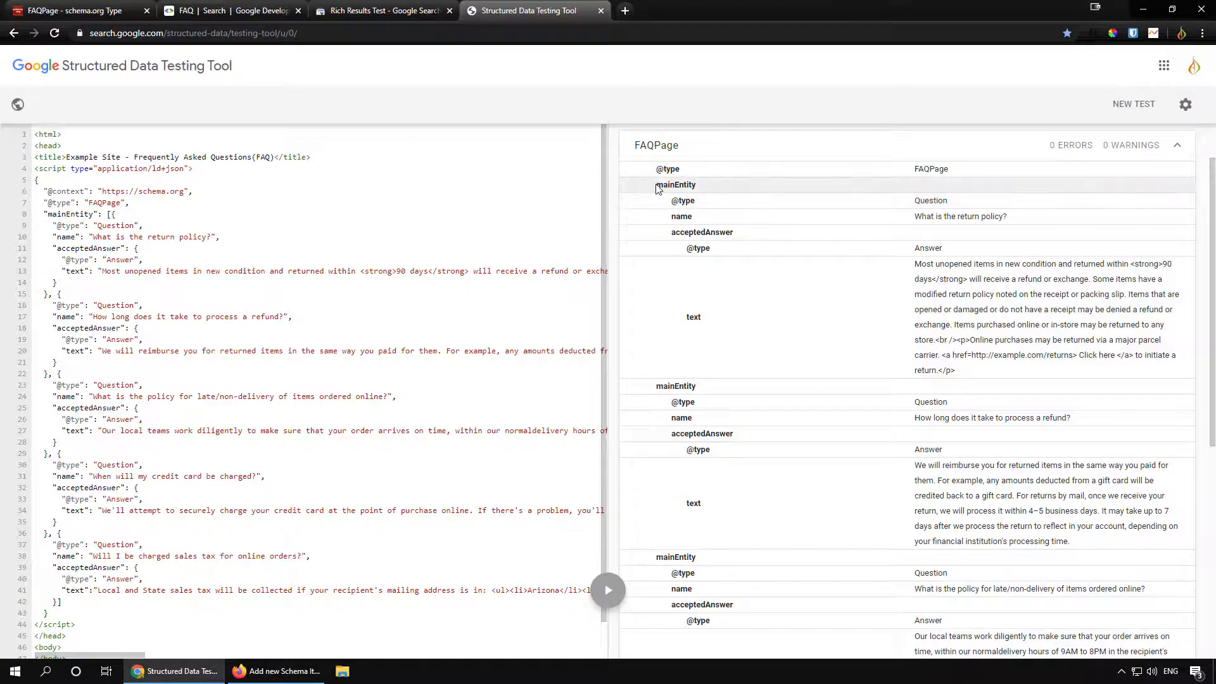
left_click_drag(655, 185, 709, 190)
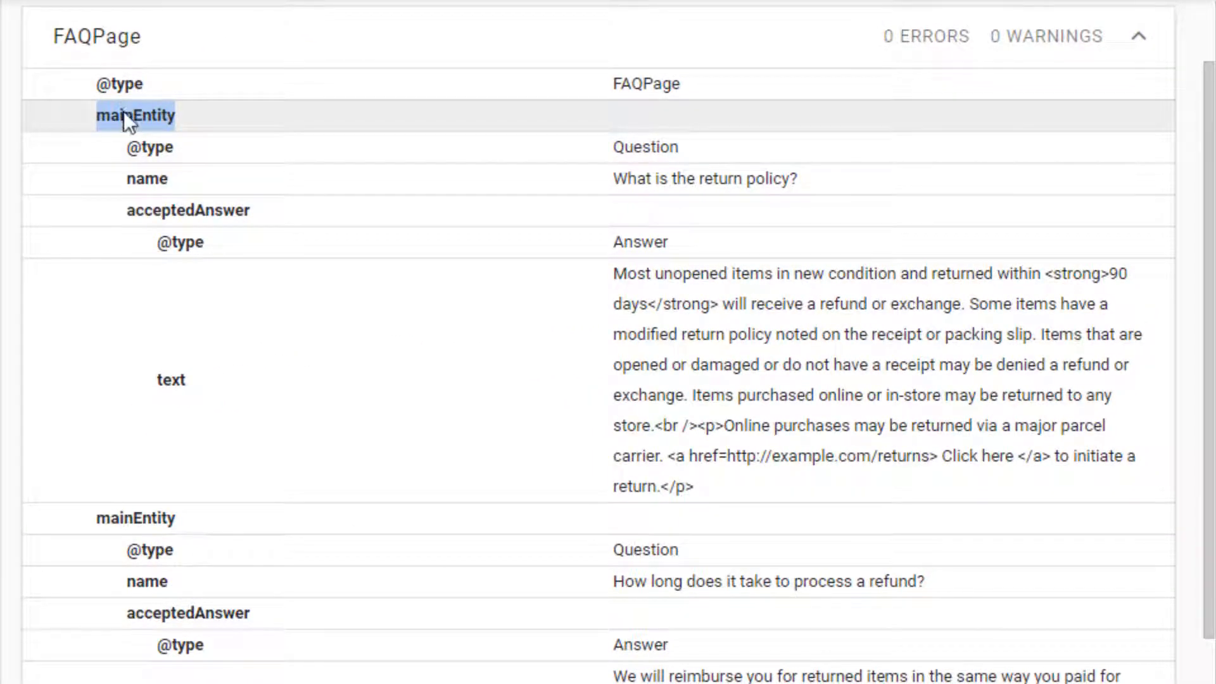
left_click_drag(126, 146, 185, 145)
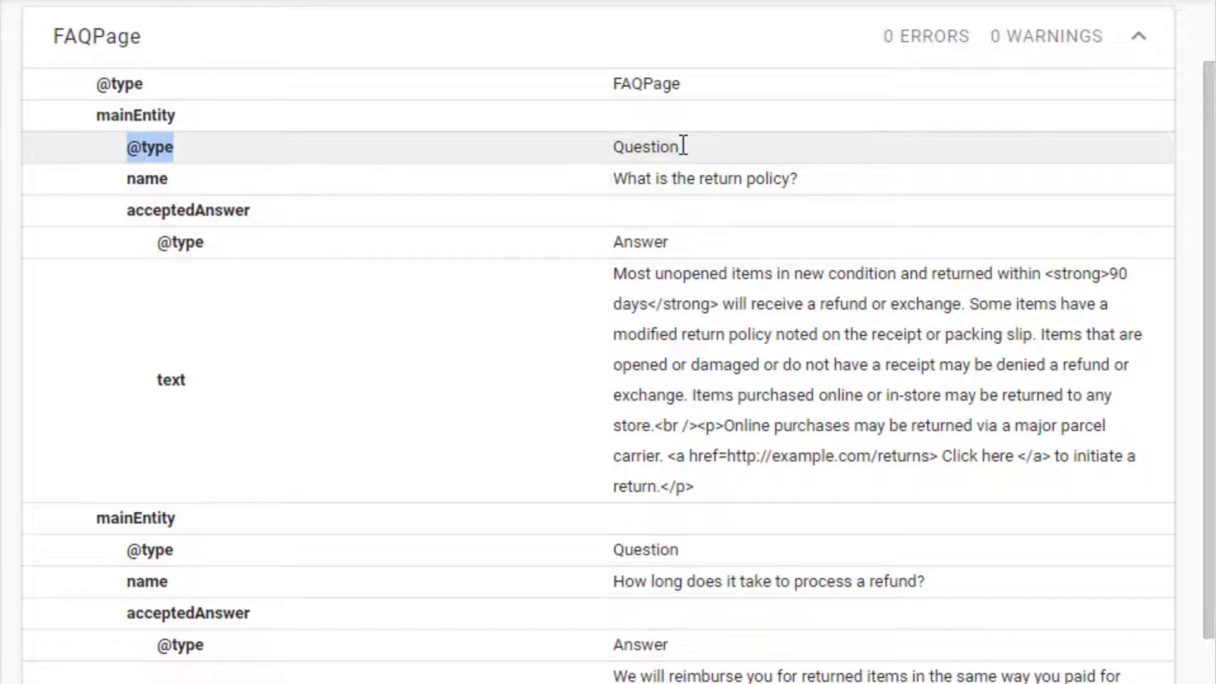
left_click_drag(683, 145, 608, 143)
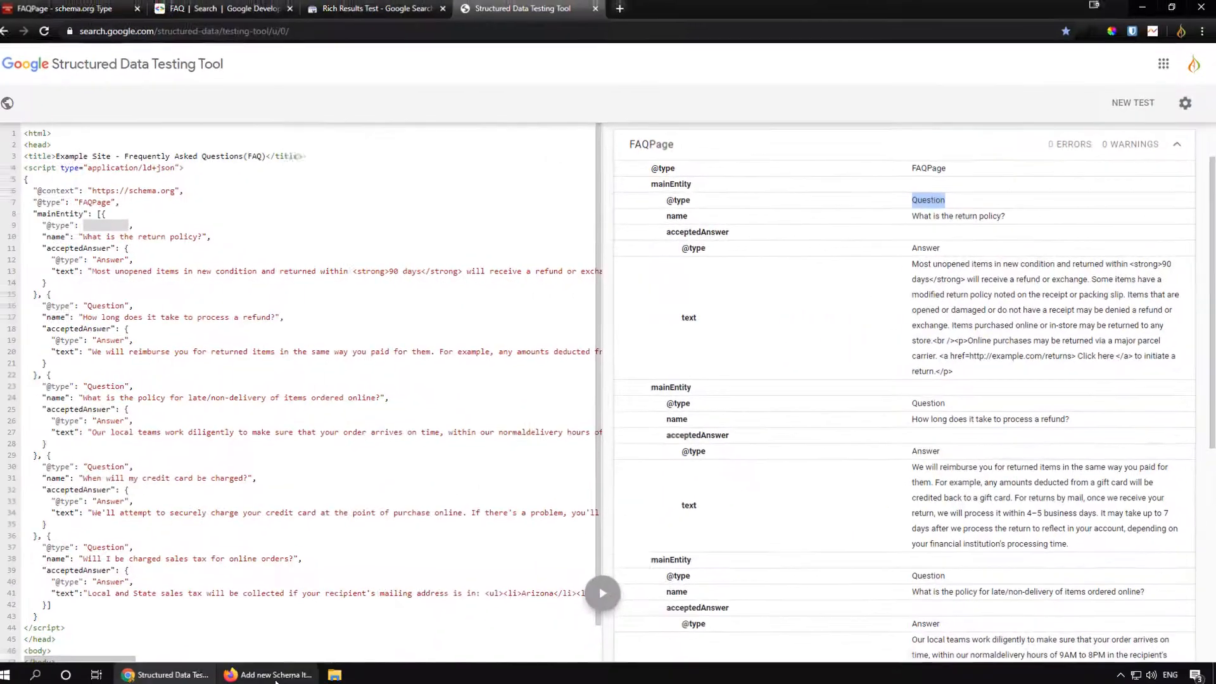
Step: Return to the browser with the schema item and move the Help Page tab next to it
left_click(276, 674)
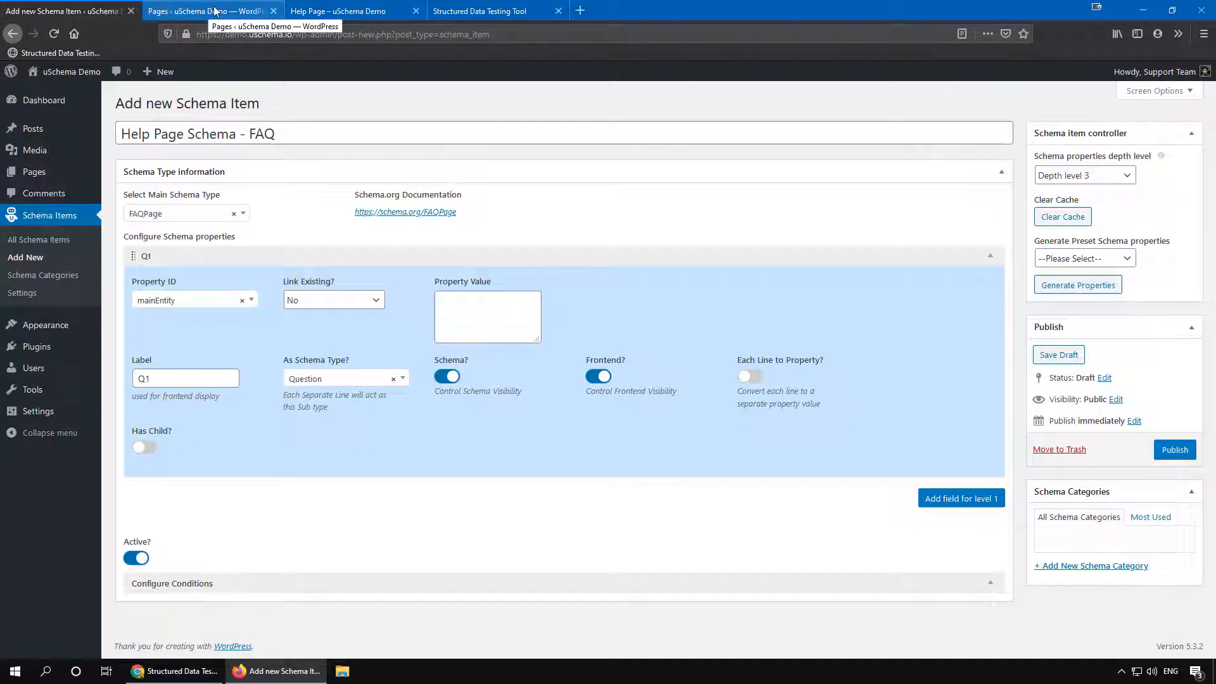
left_click(339, 9)
left_click_drag(339, 9, 266, 11)
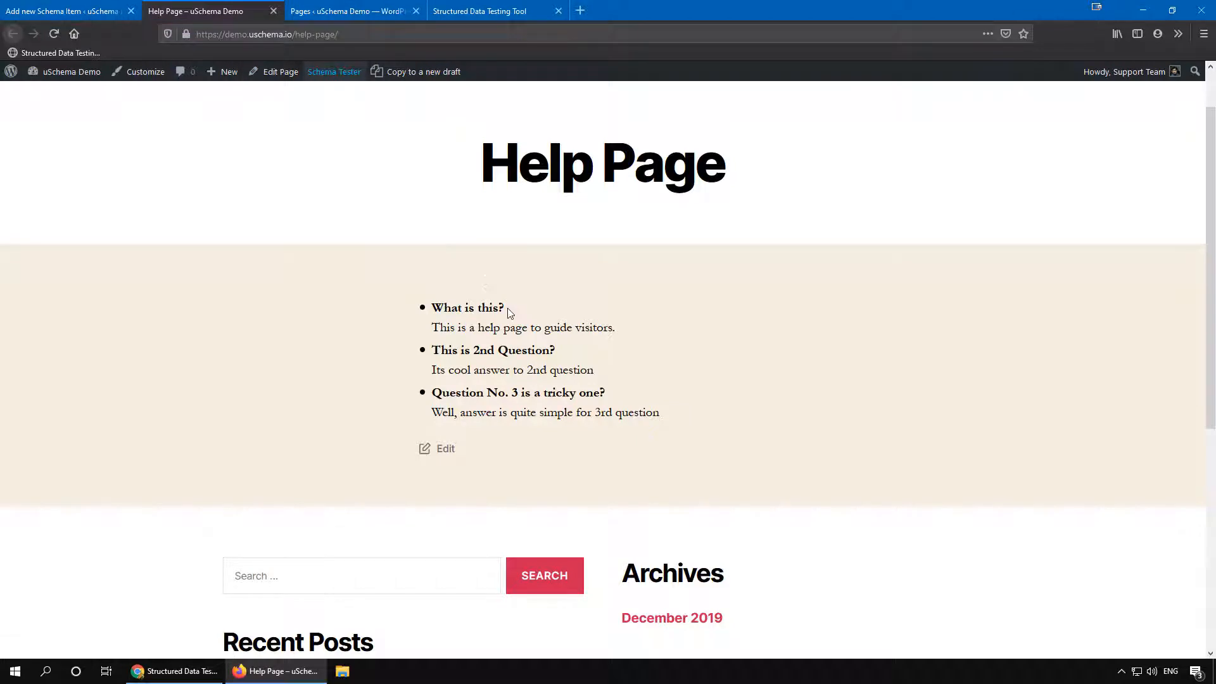
Step: Copy the first question "What is this?" from the Help Page into Q1's Property Value
left_click_drag(505, 310, 433, 310)
right_click(449, 308)
left_click(473, 315)
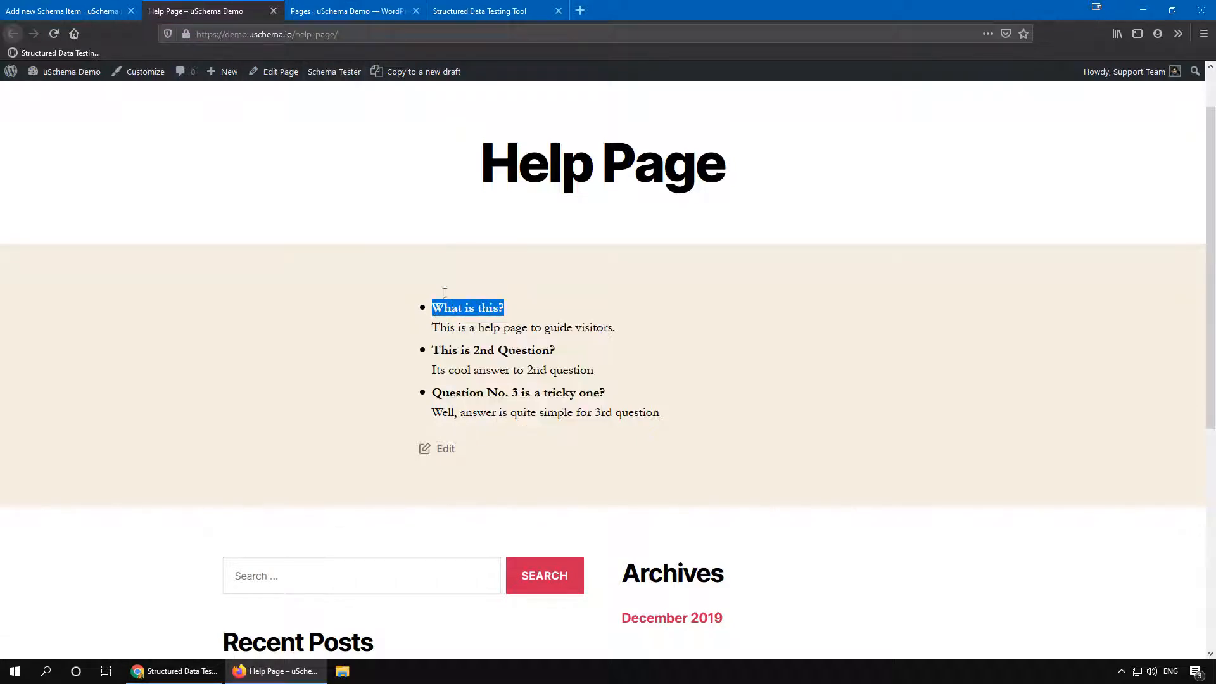
left_click(95, 11)
left_click(438, 315)
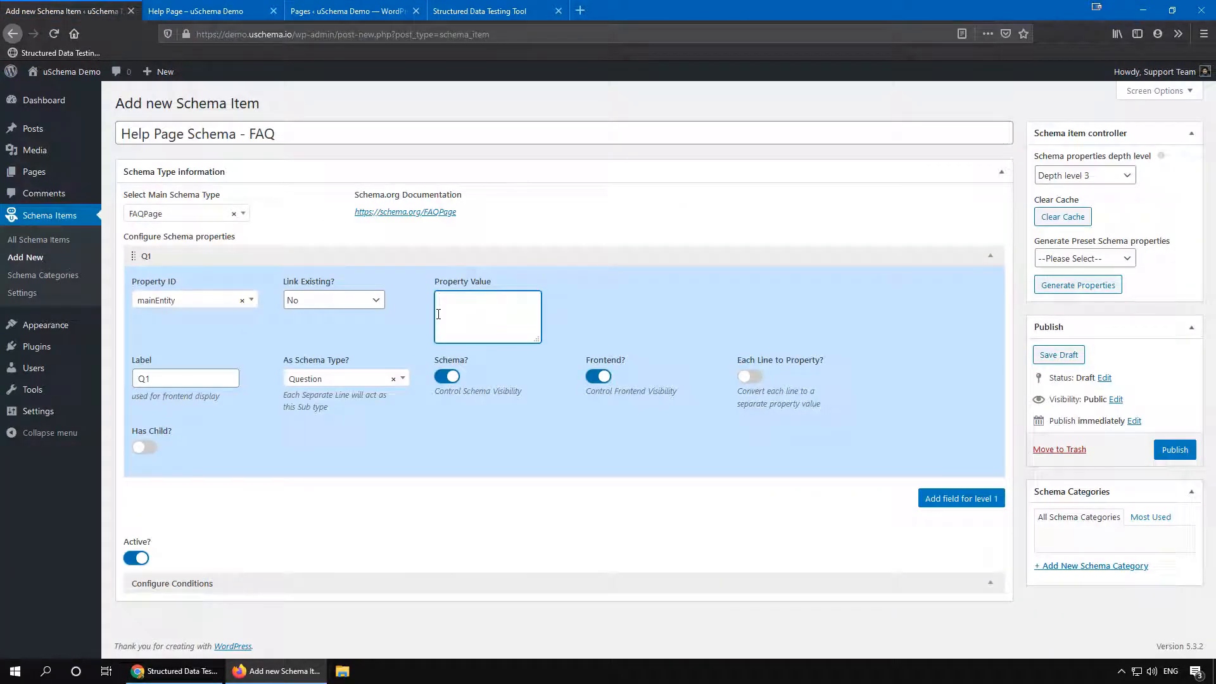
key("ctrl+v")
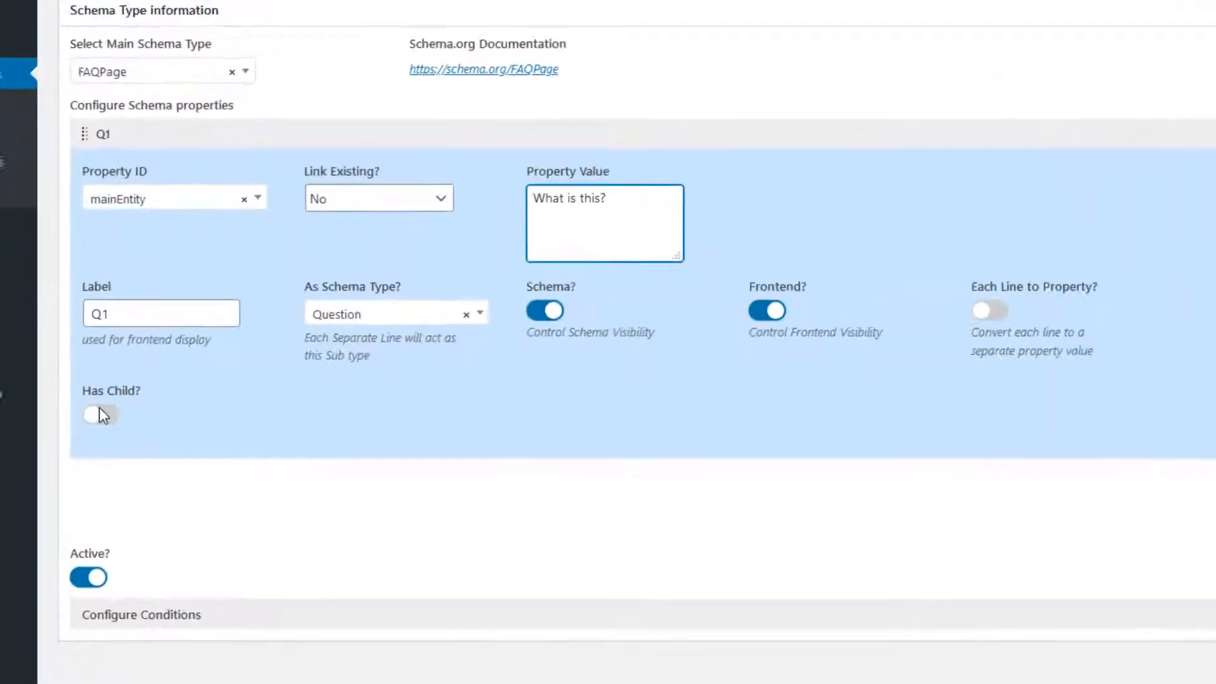
Step: Enable Has Child for Q1 and add a child property with Property ID acceptedAnswer
left_click(144, 447)
scroll(72, 385, "down", 2)
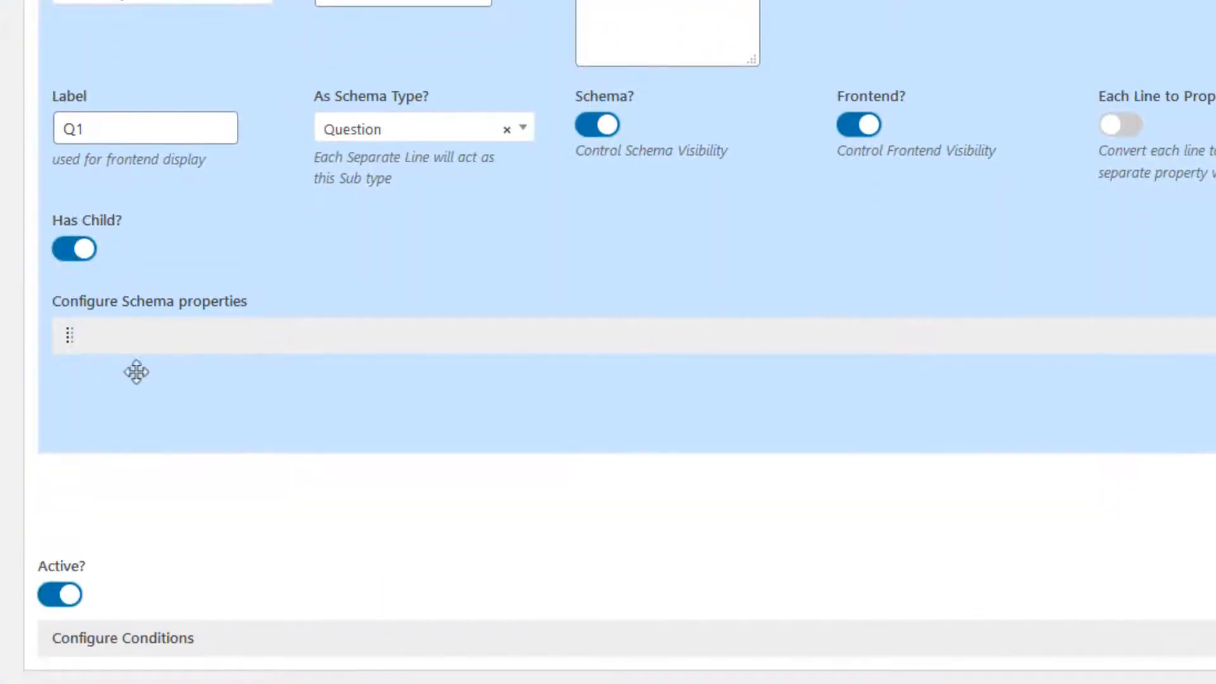
left_click(309, 331)
left_click(209, 418)
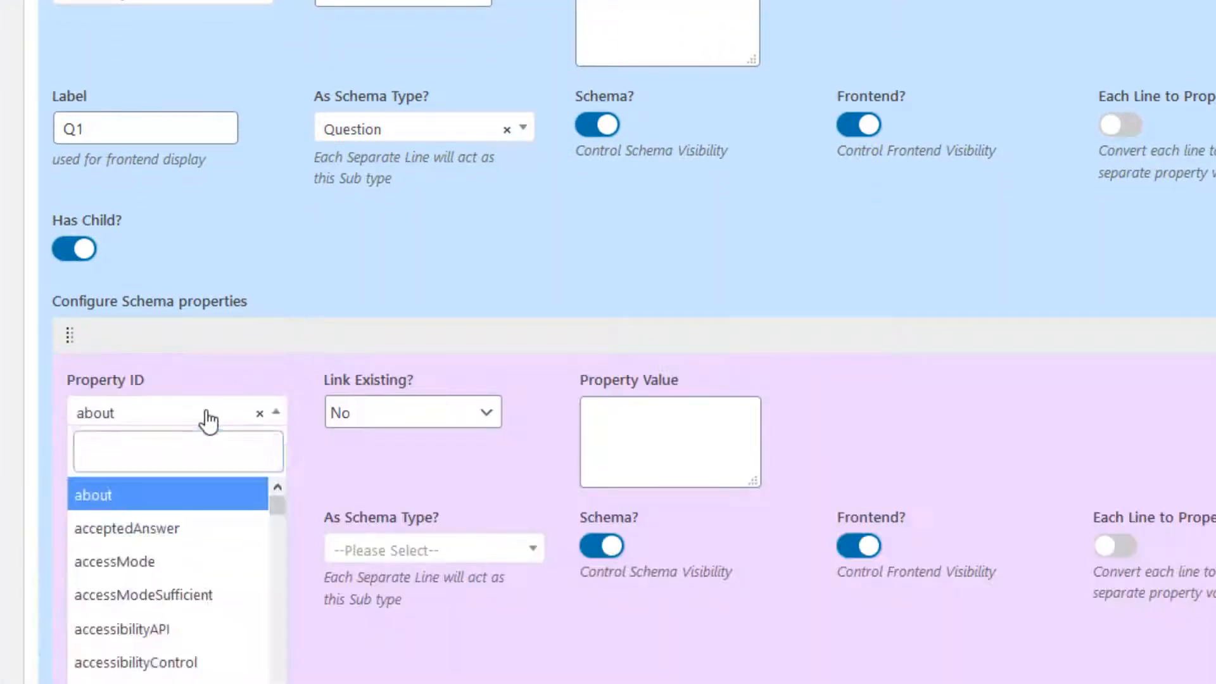
type("a")
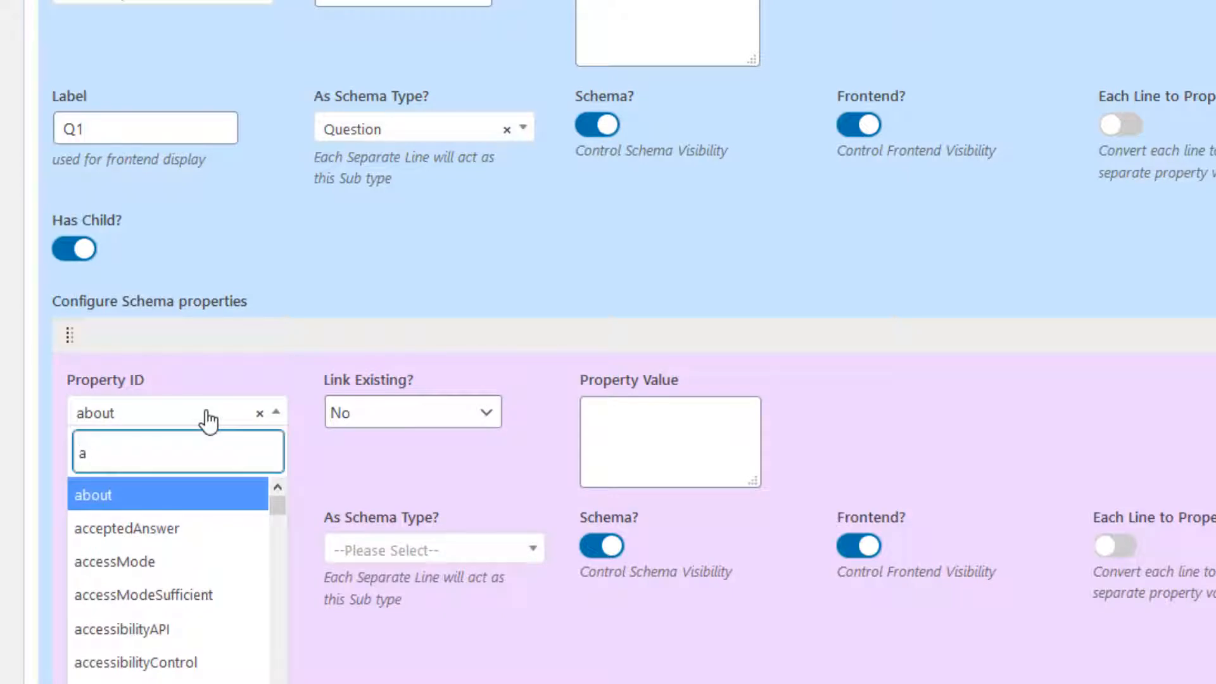
type("ns")
left_click(119, 500)
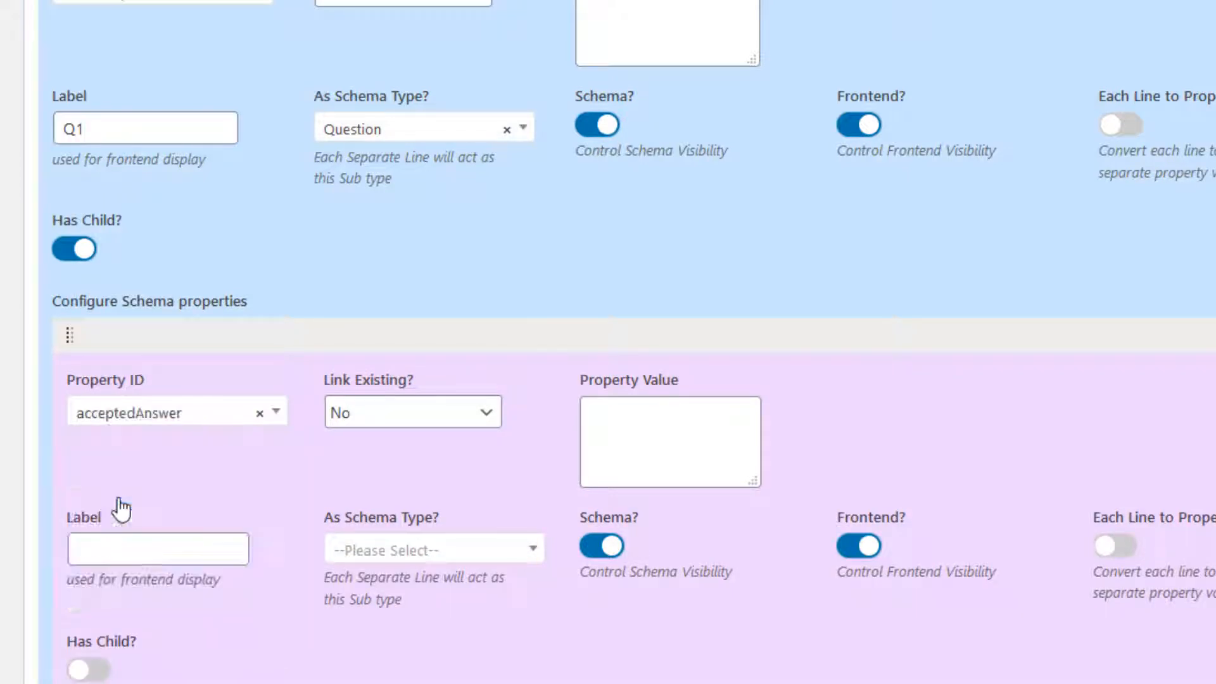
Step: Label the acceptedAnswer property Answer and set its schema type to Answer
scroll(124, 501, "down", 5)
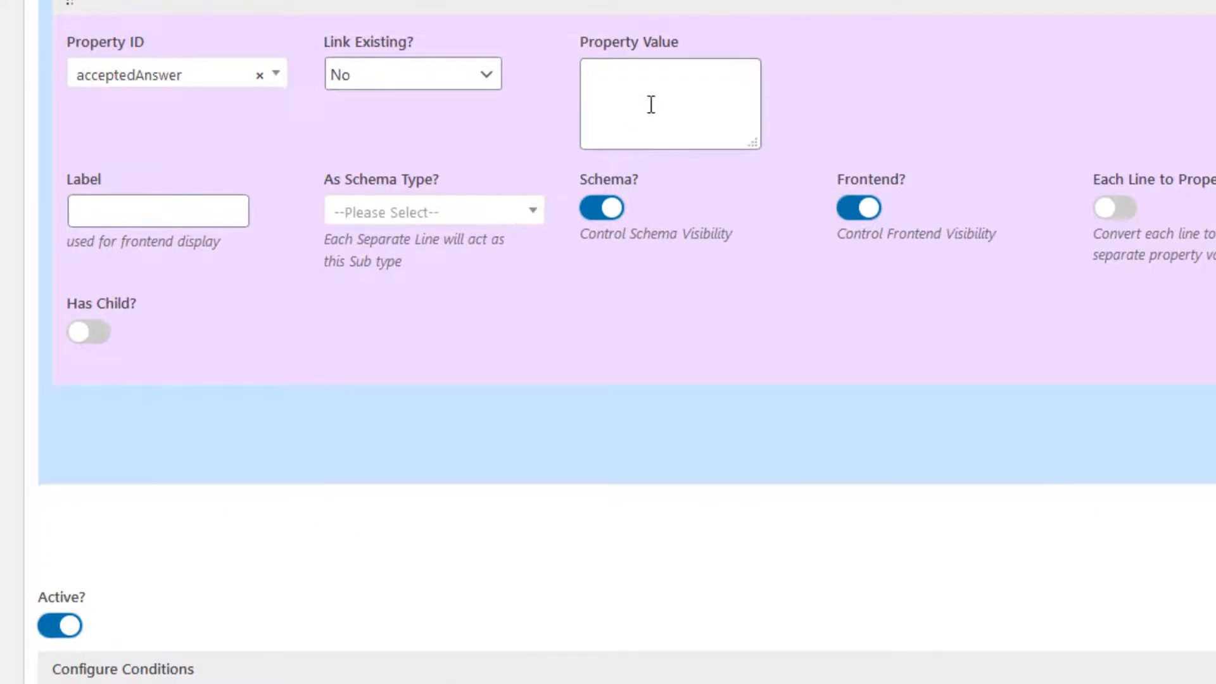
left_click(651, 104)
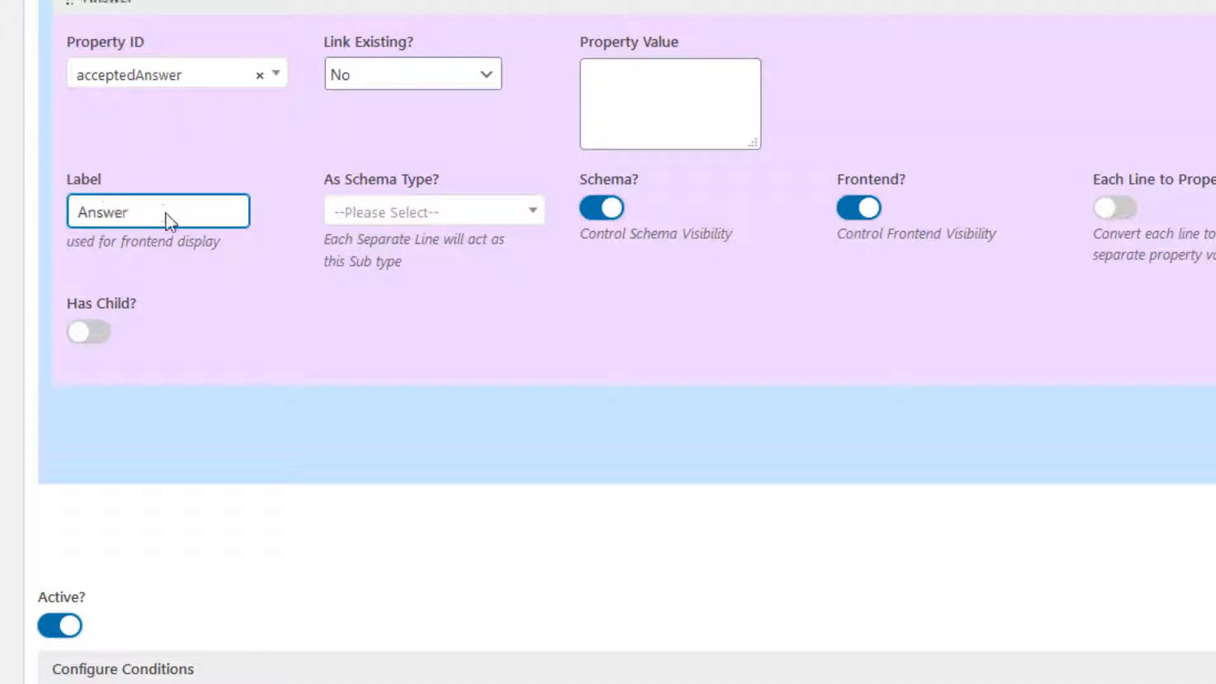
left_click(405, 219)
type("a")
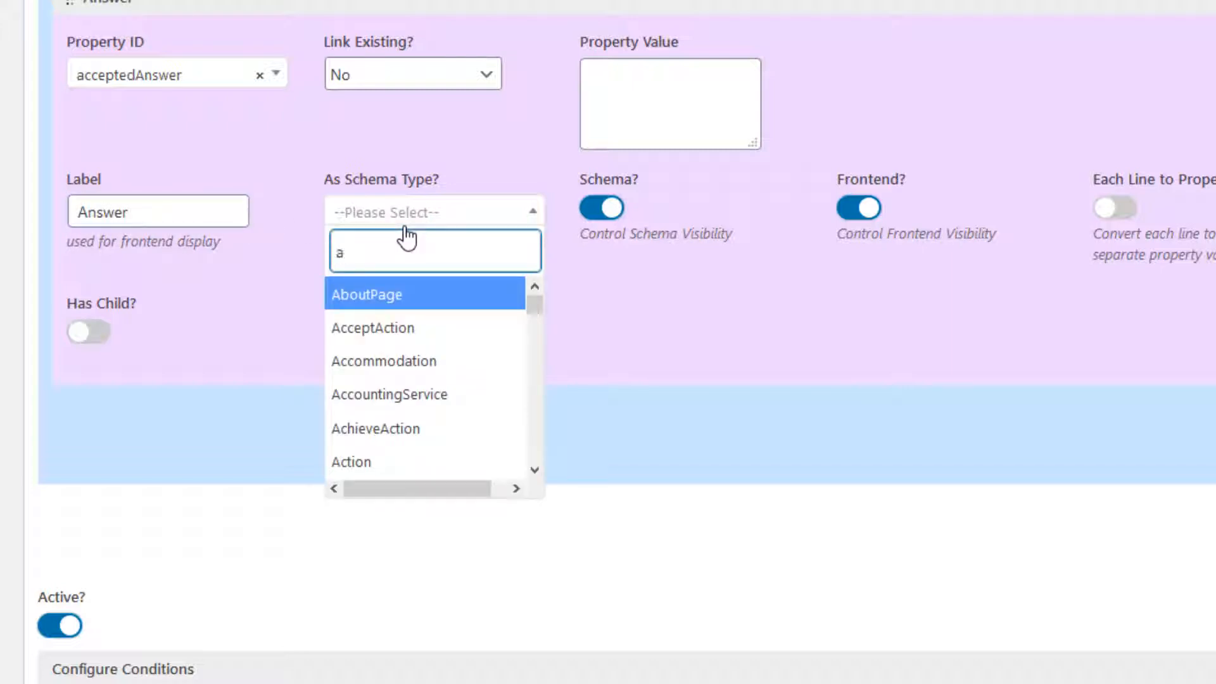
type("nsw")
left_click(397, 294)
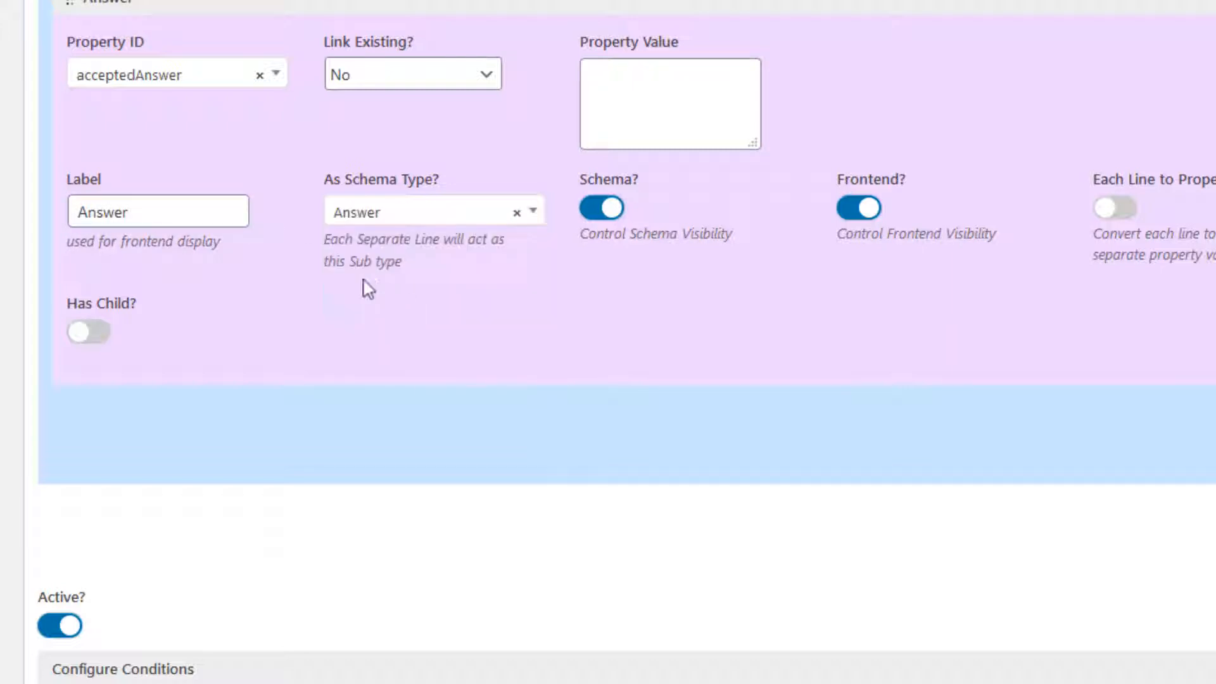
left_click(166, 224)
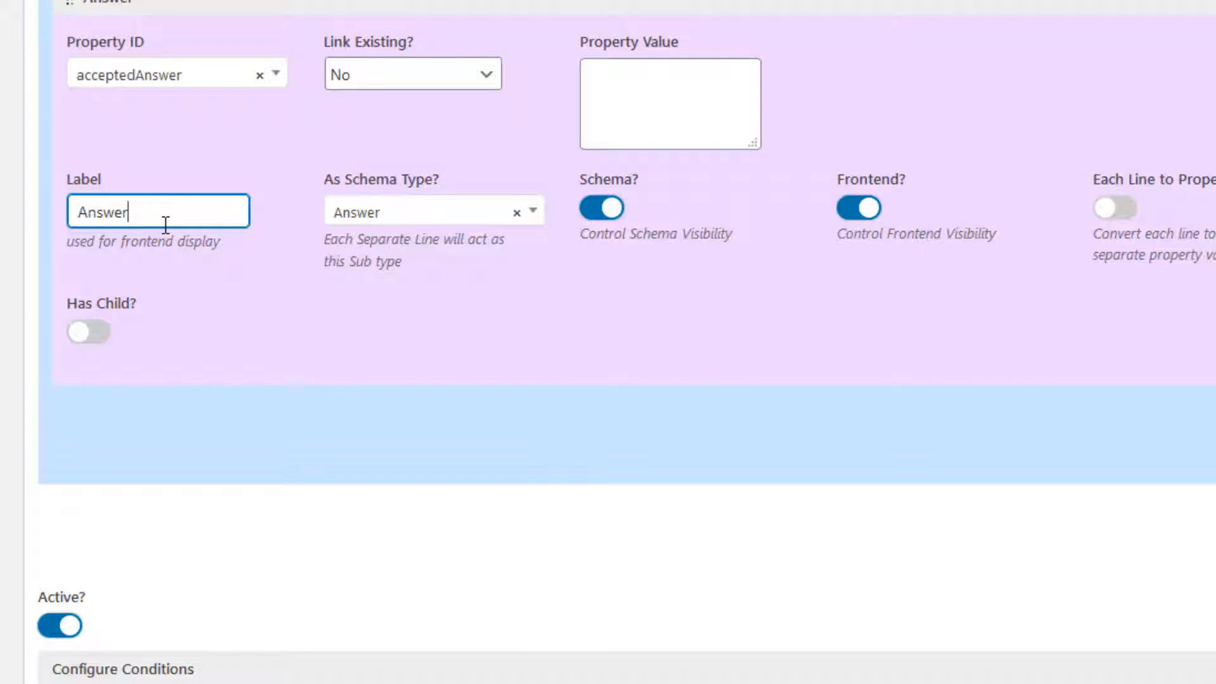
Step: Enable Has Child for Answer and add a nested property with Property ID text
left_click(103, 332)
scroll(266, 277, "down", 3)
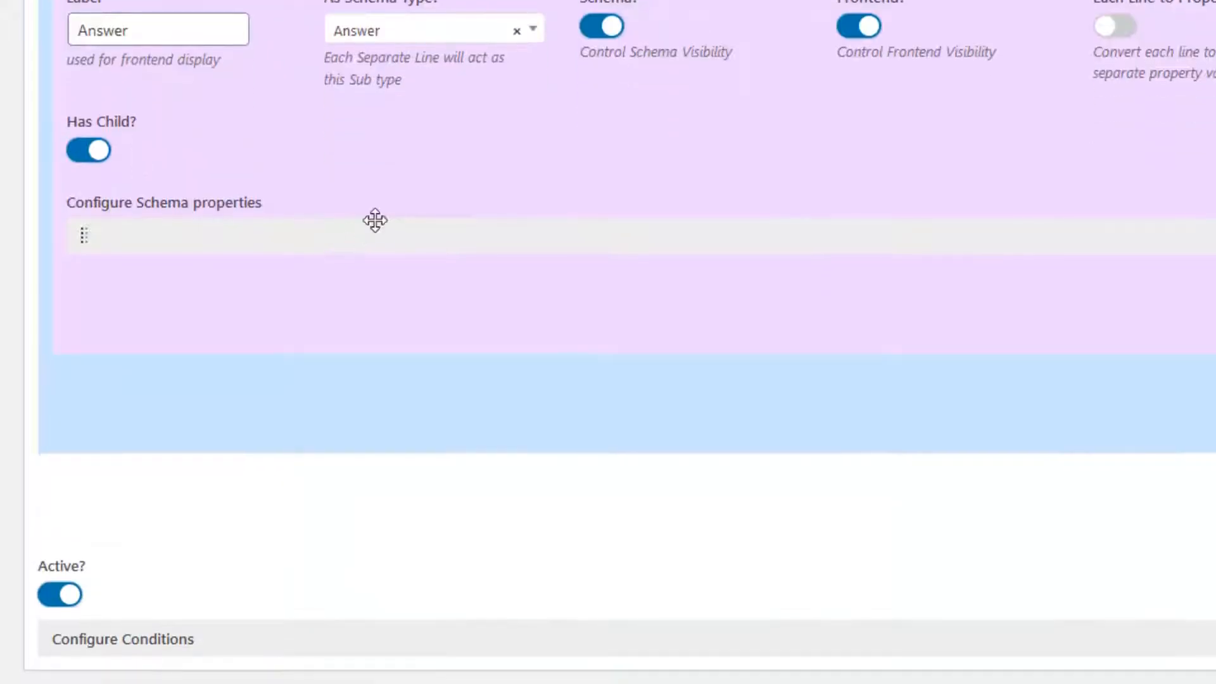
left_click(344, 235)
left_click(212, 312)
type("about")
key("Return")
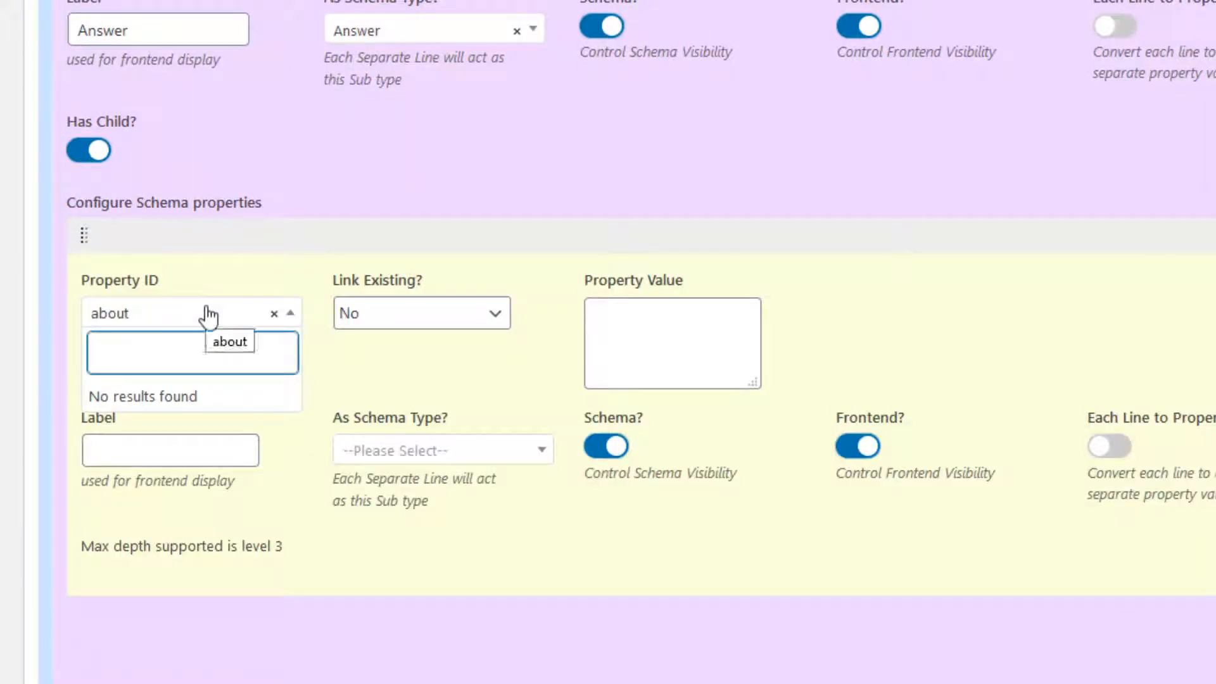
left_click(209, 315)
left_click(209, 314)
type("tex")
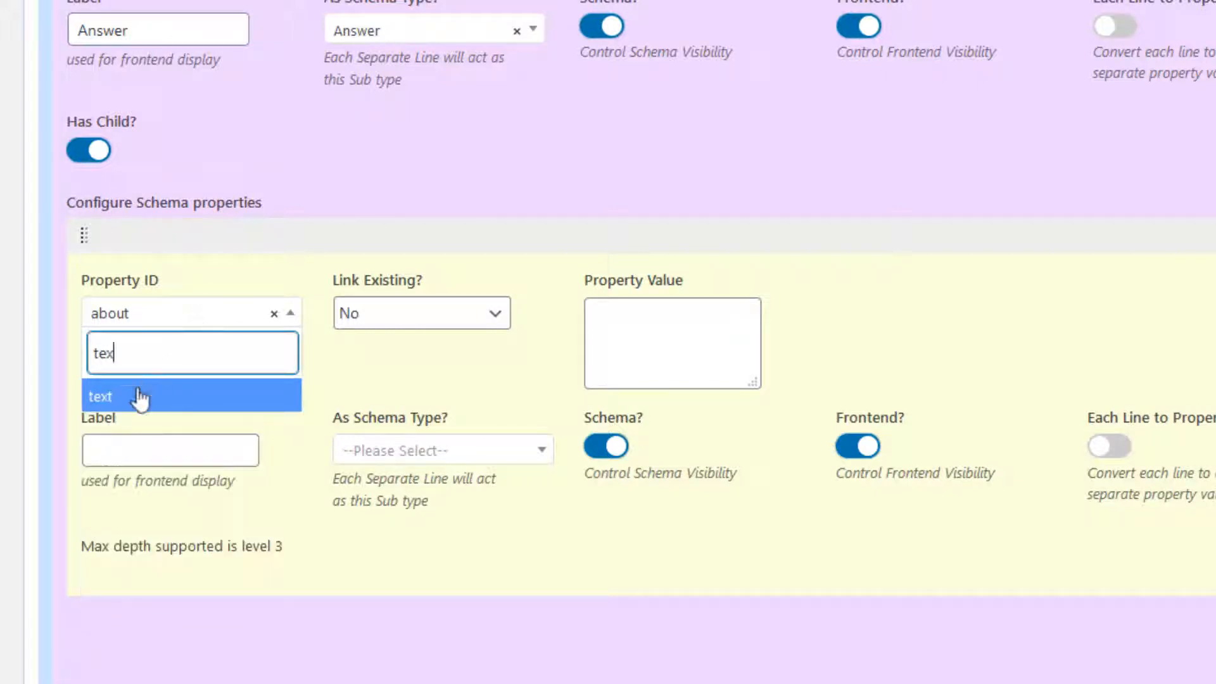
left_click(135, 396)
Step: Paste the answer "This is a help page to guide visitors." into the text property's value and label it answer text
left_click(636, 336)
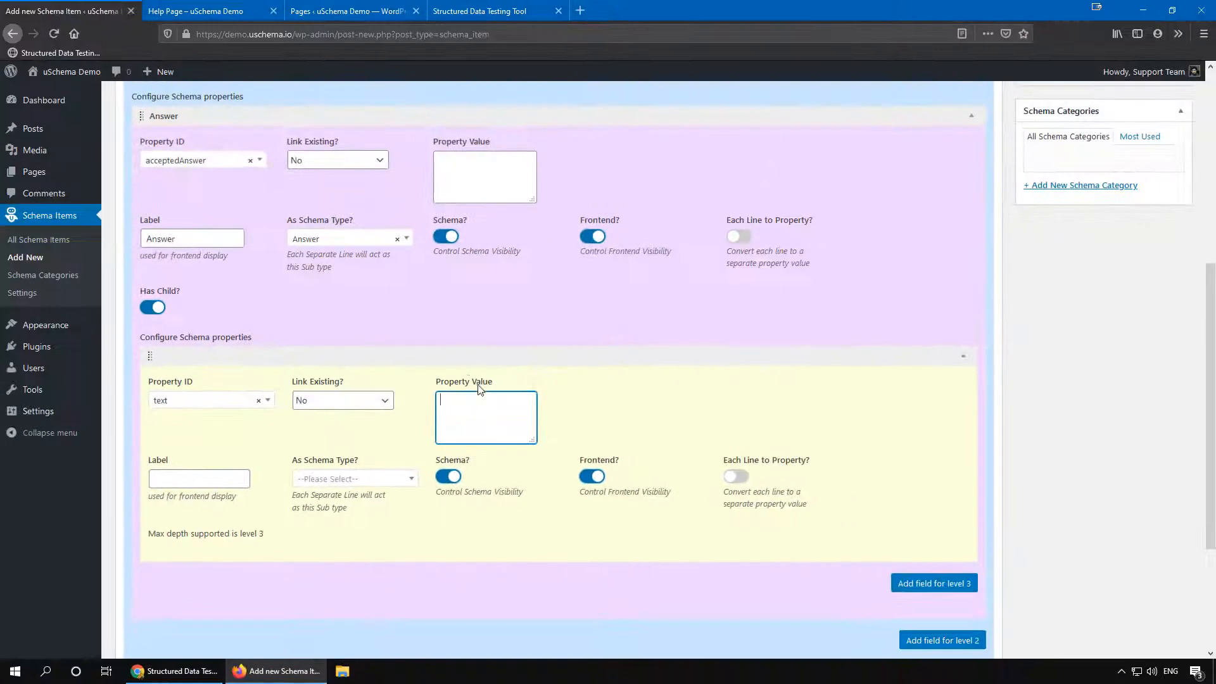
left_click(218, 19)
left_click_drag(613, 327, 438, 328)
right_click(468, 328)
left_click(494, 342)
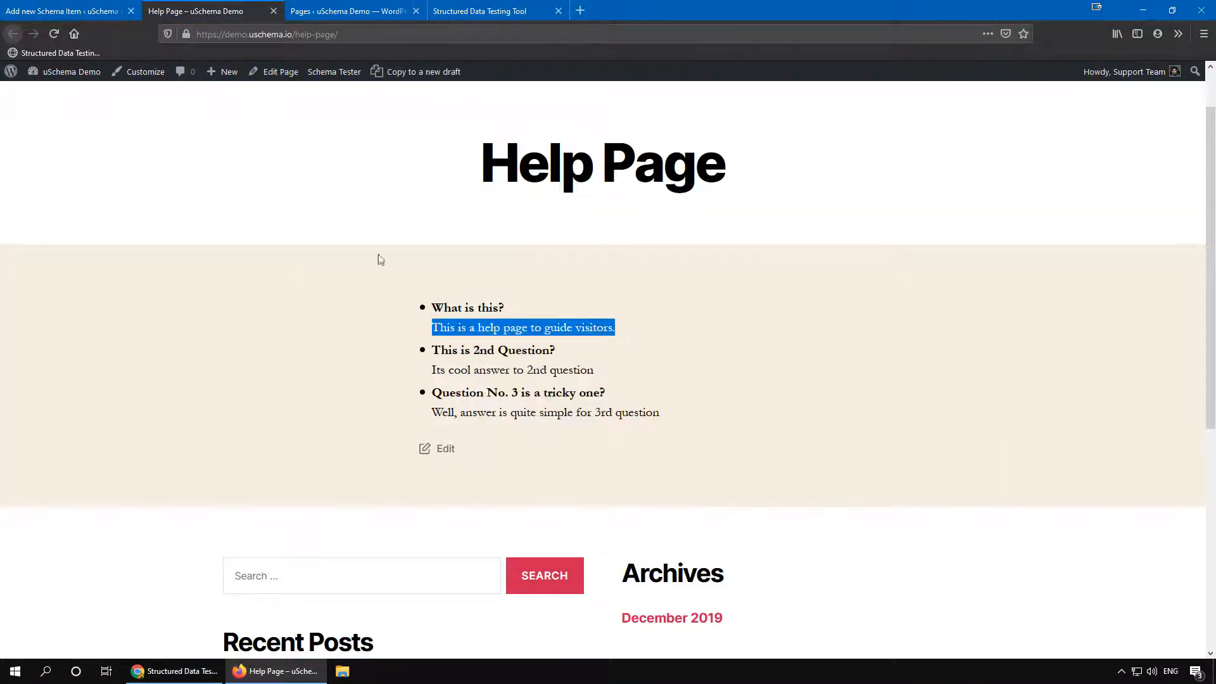
left_click(63, 11)
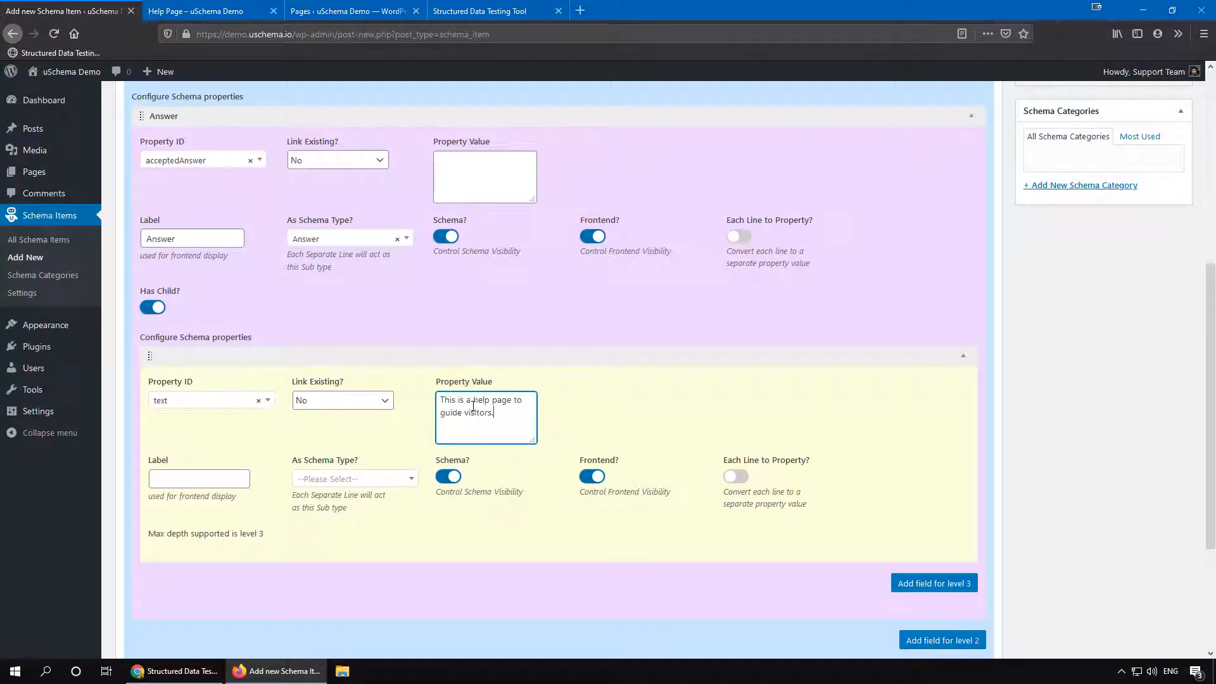
left_click(196, 483)
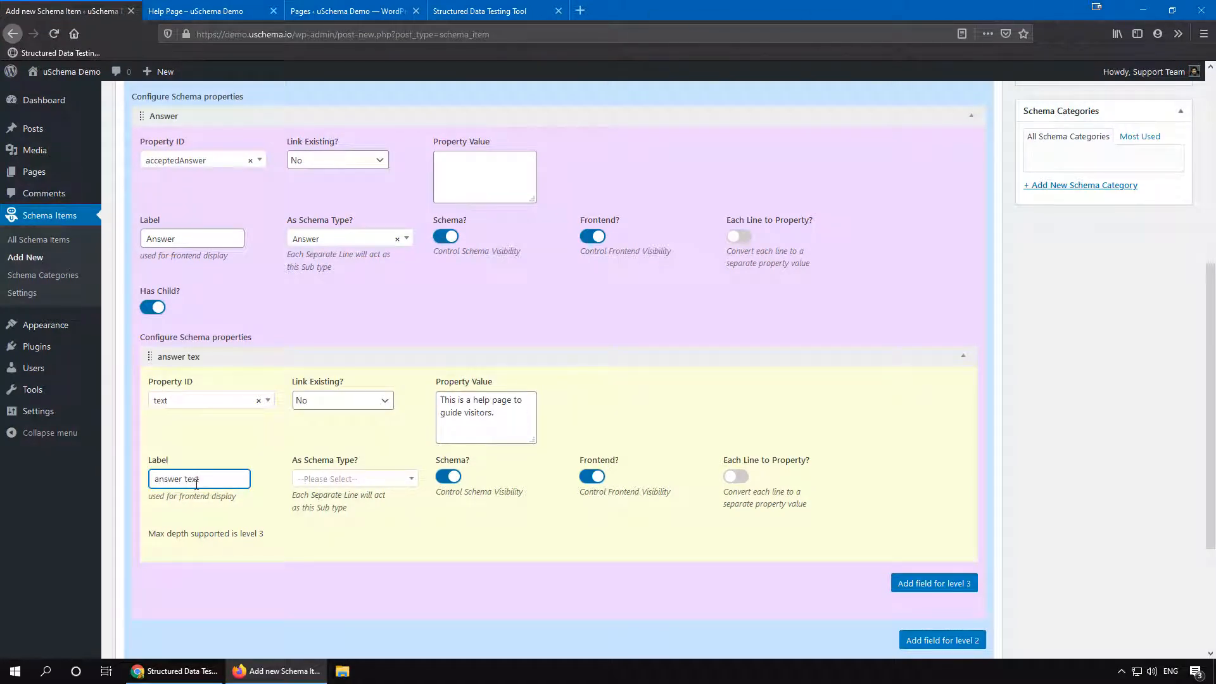
left_click(449, 363)
Step: Collapse the property panels and publish the Help Page Schema - FAQ item
scroll(451, 362, "up", 1)
left_click(337, 385)
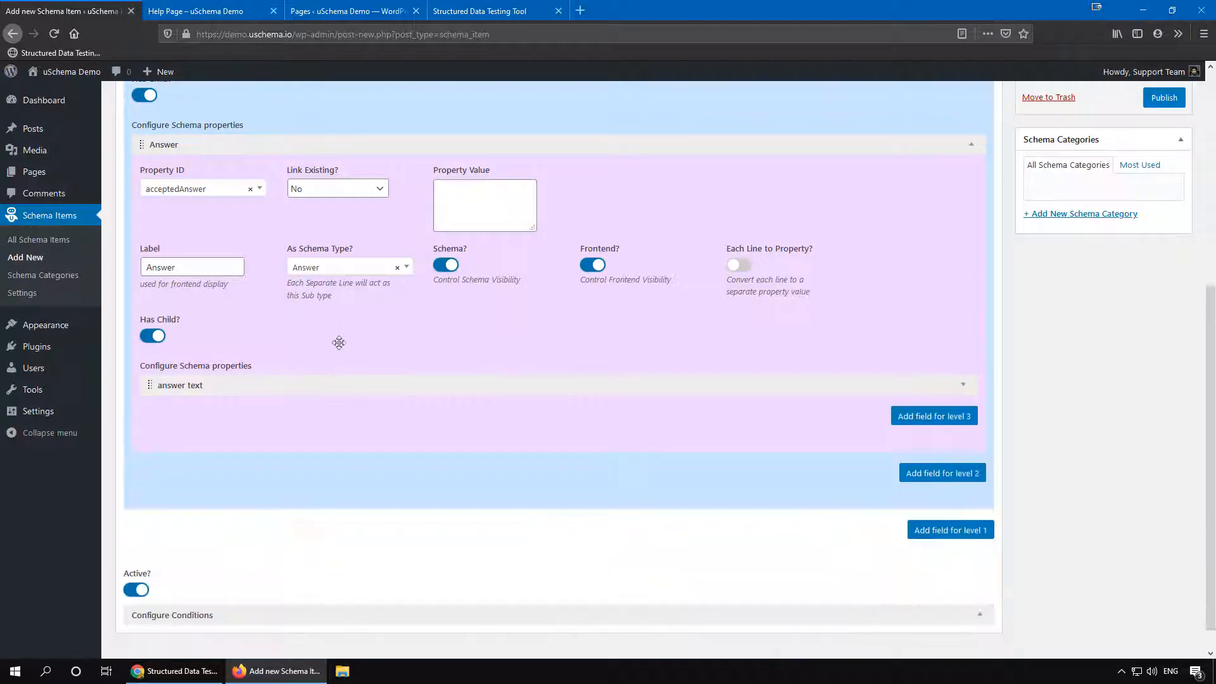
left_click(344, 142)
scroll(335, 190, "up", 2)
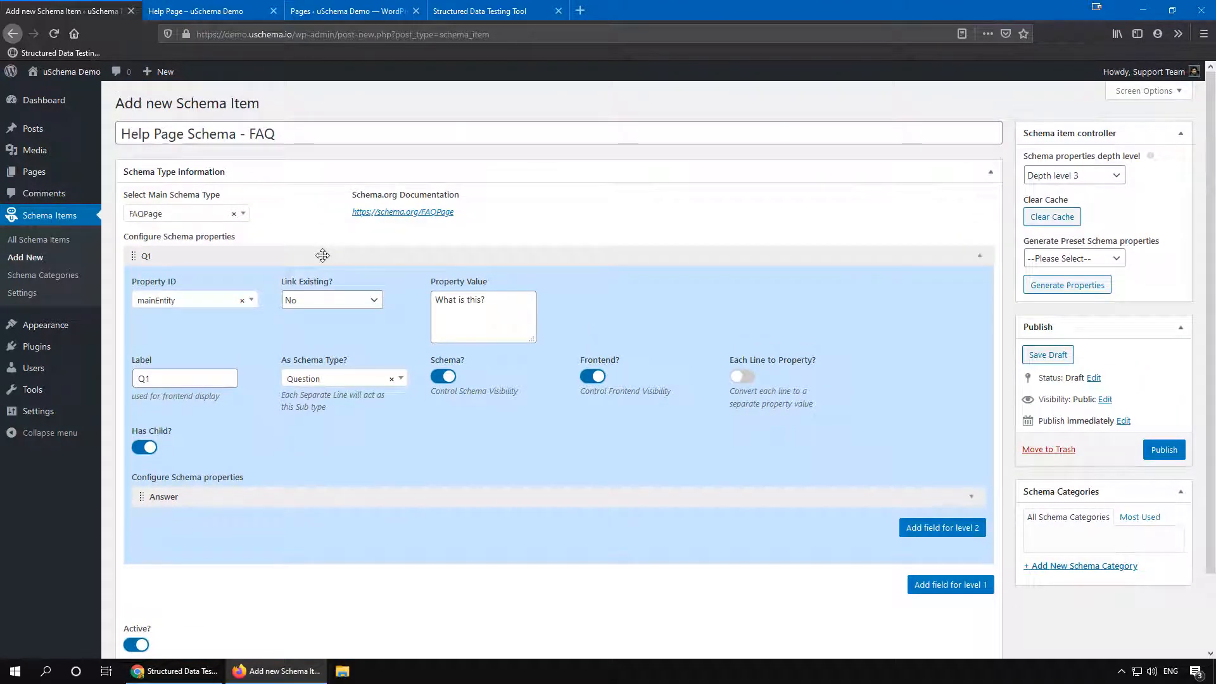
left_click(320, 255)
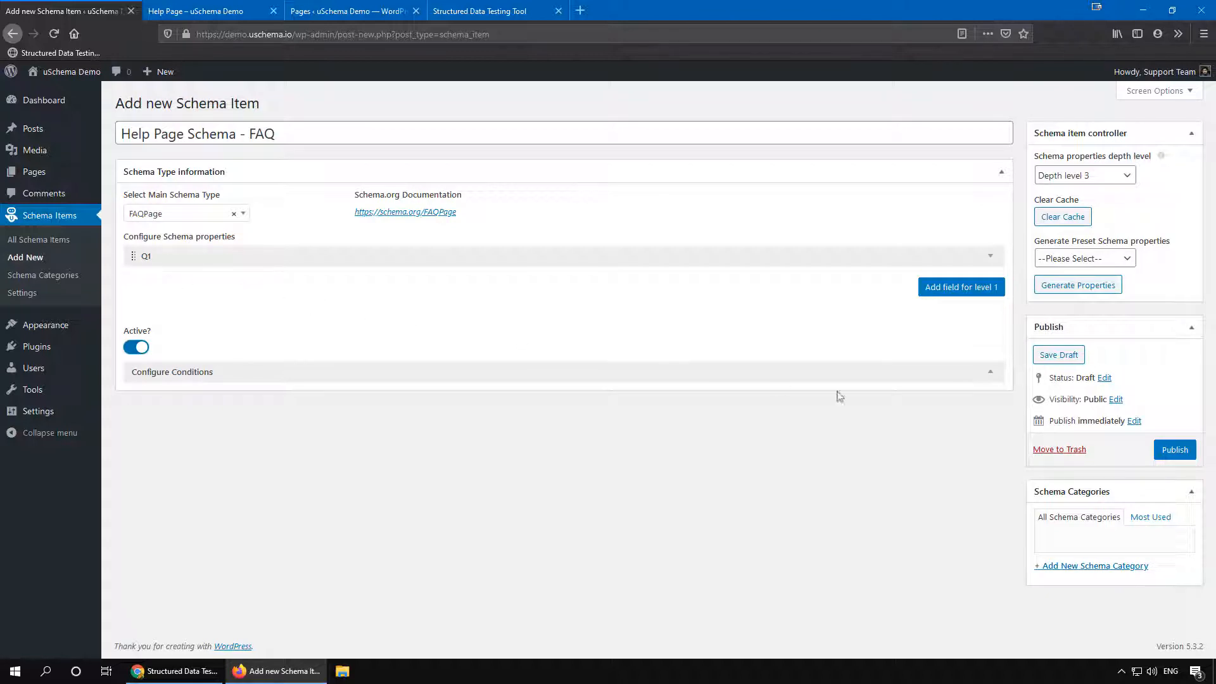
left_click(1173, 453)
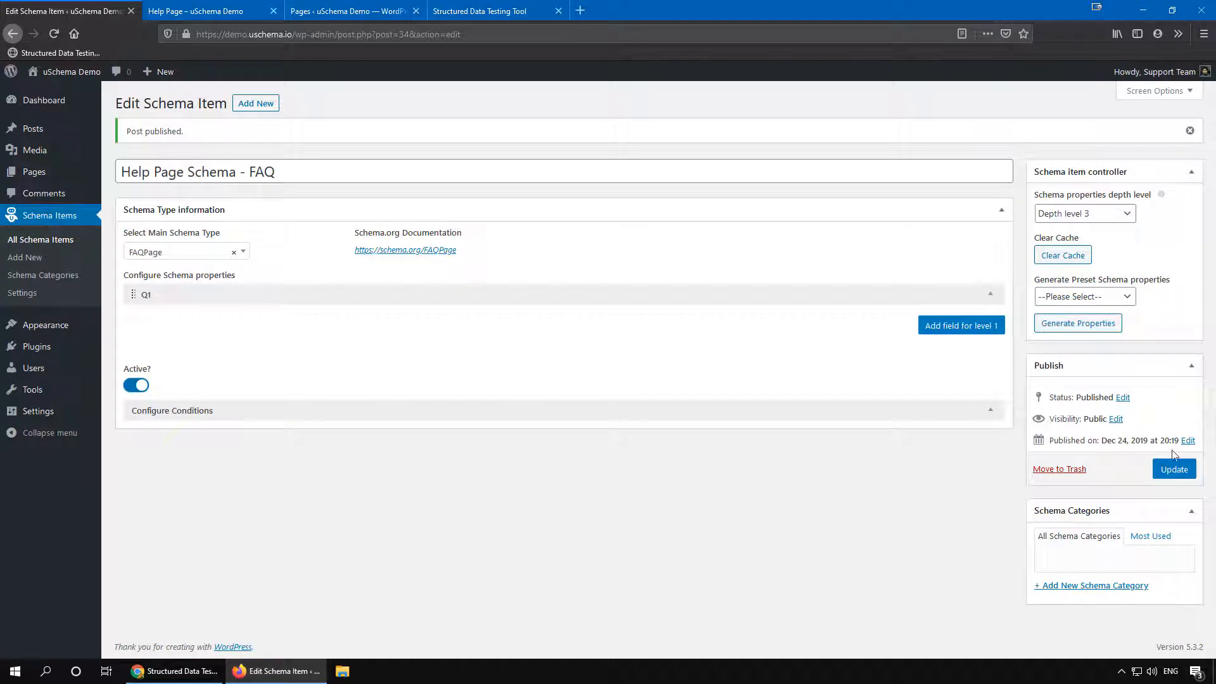
Step: Open uSchema Settings, activate Help Page Schema - FAQ as an additional schema item for Pages, and save
middle_click(29, 299)
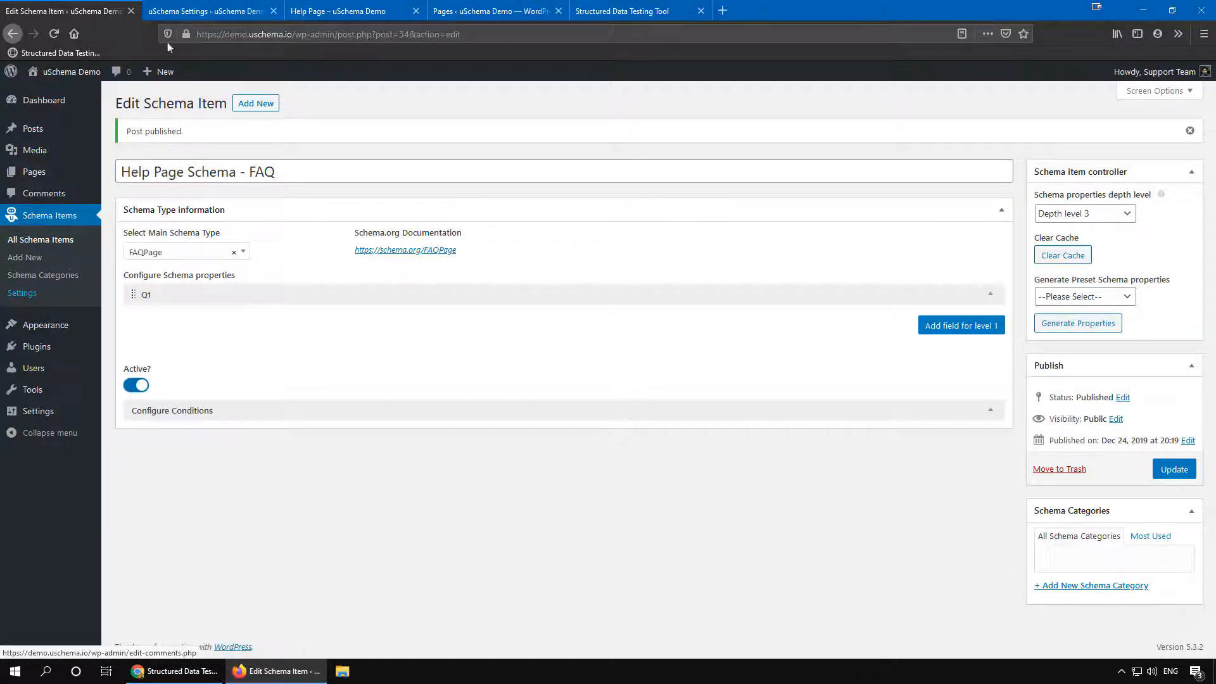
left_click(193, 11)
left_click(213, 141)
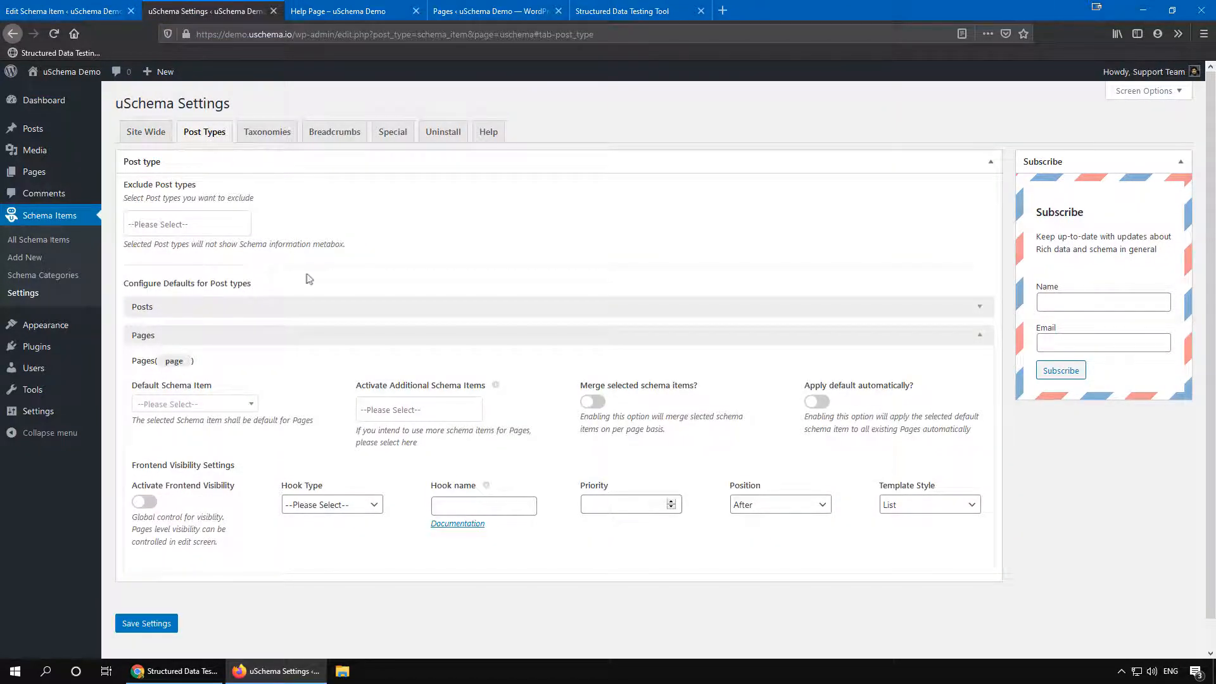
left_click(403, 410)
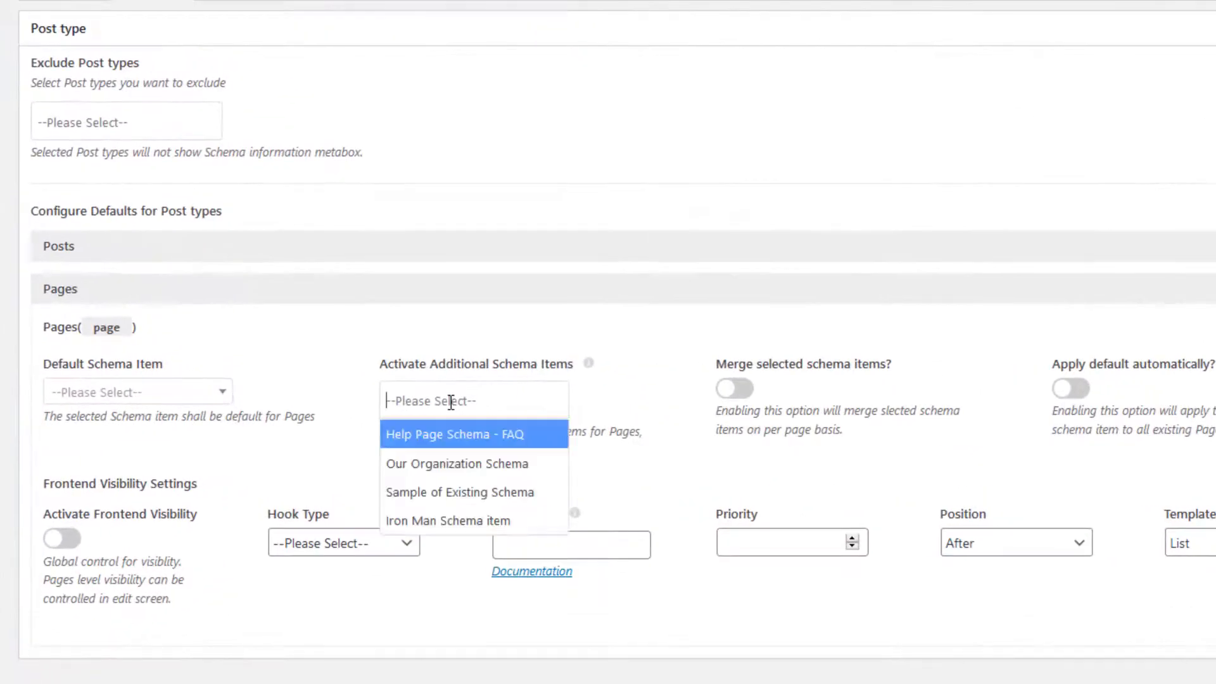
left_click(443, 436)
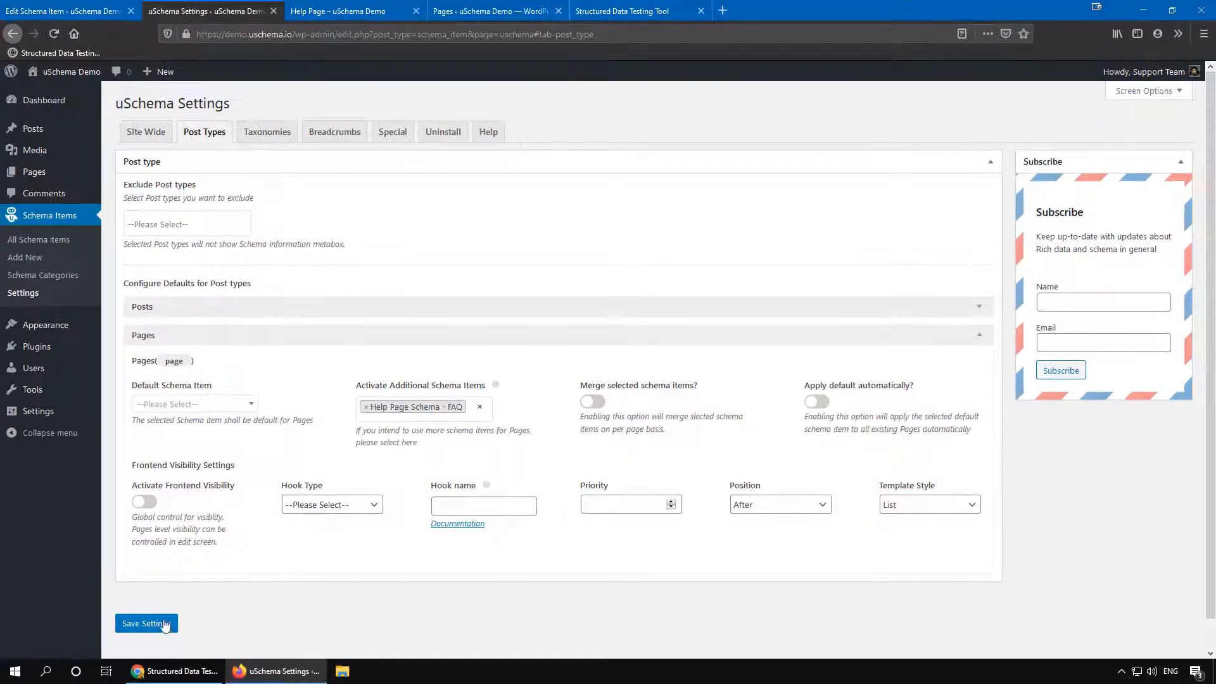
left_click(163, 624)
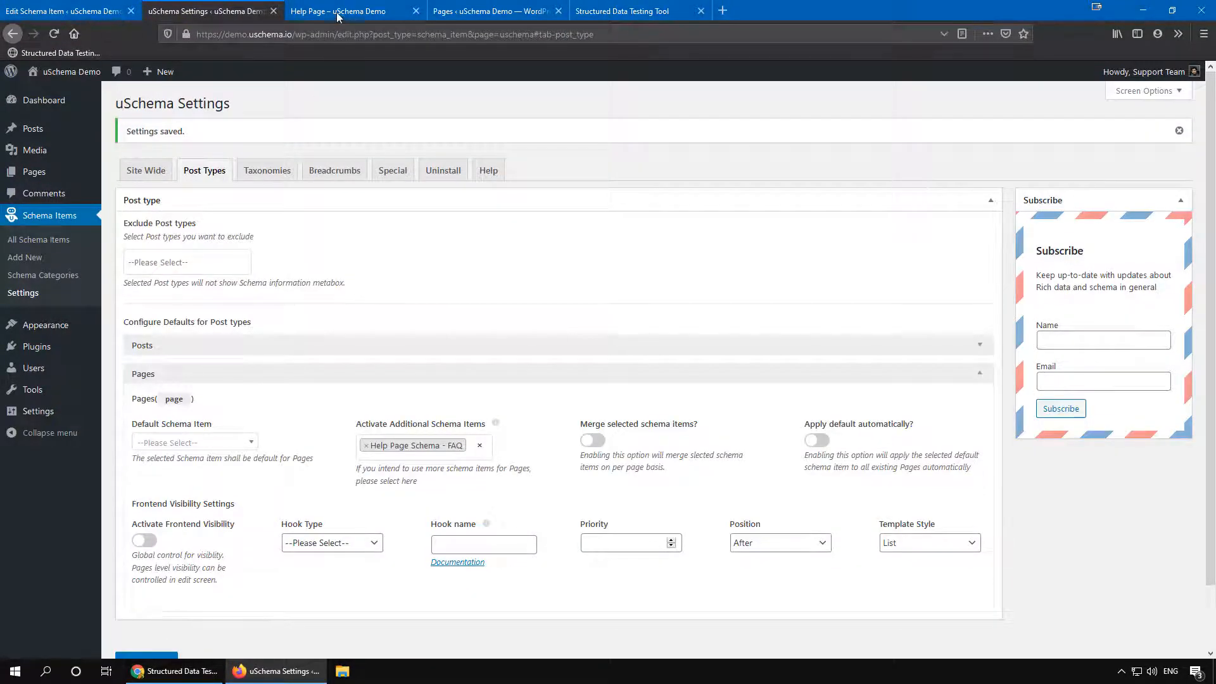
Step: Open the Help Page editor, select Help Page Schema - FAQ as its schema item, and update the page
left_click(338, 13)
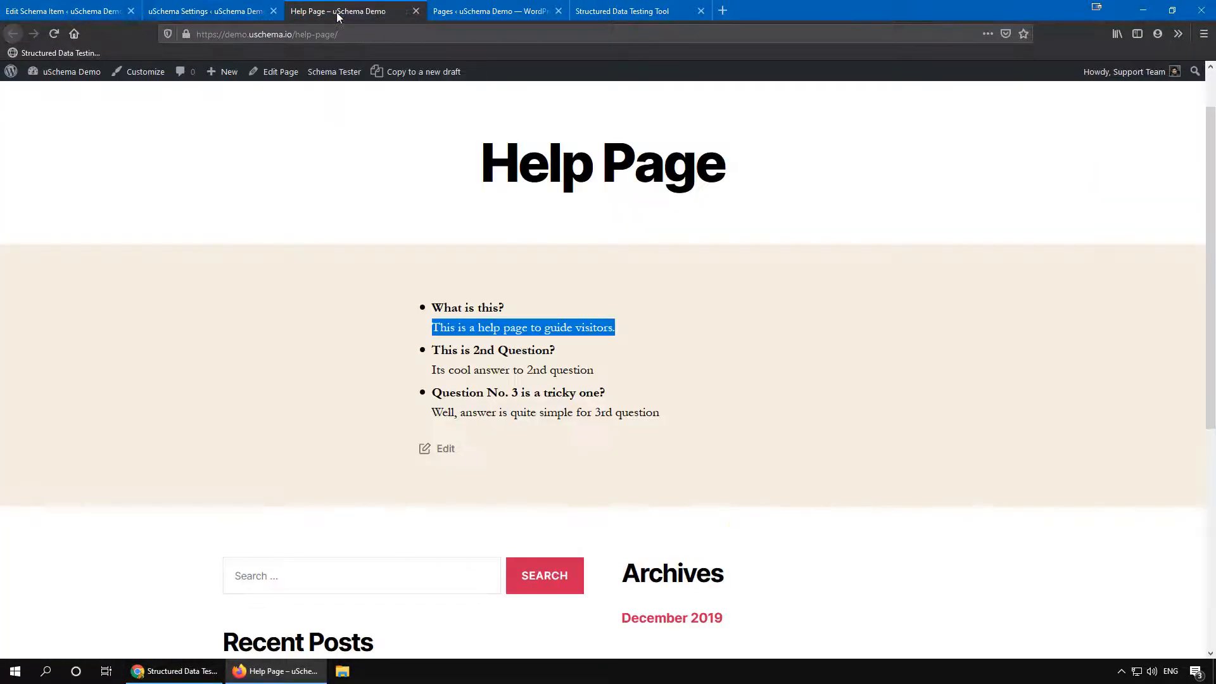
middle_click(295, 64)
left_click_drag(467, 13, 359, 7)
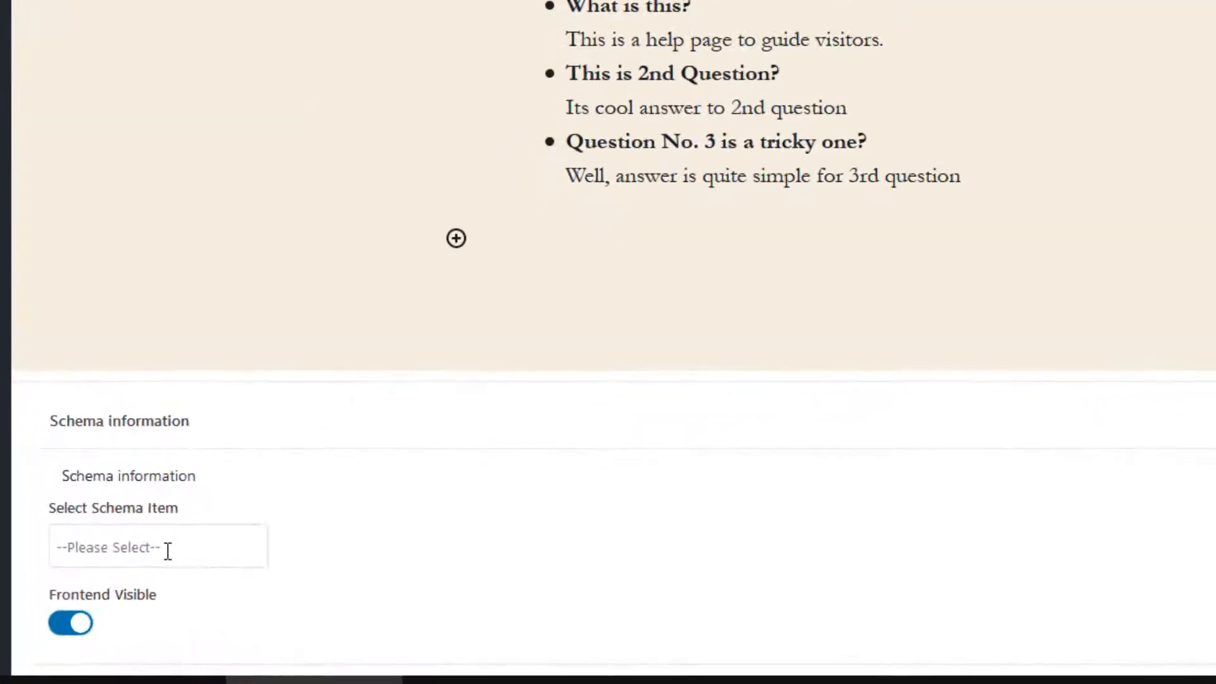
left_click(192, 587)
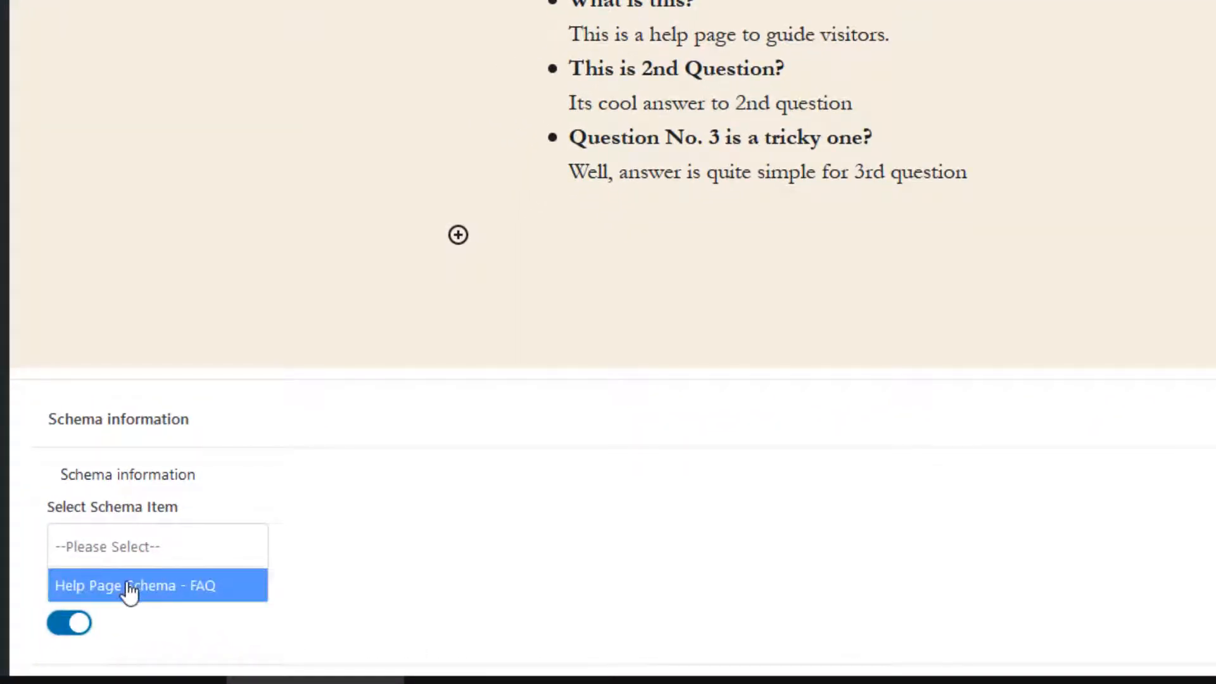
left_click(128, 584)
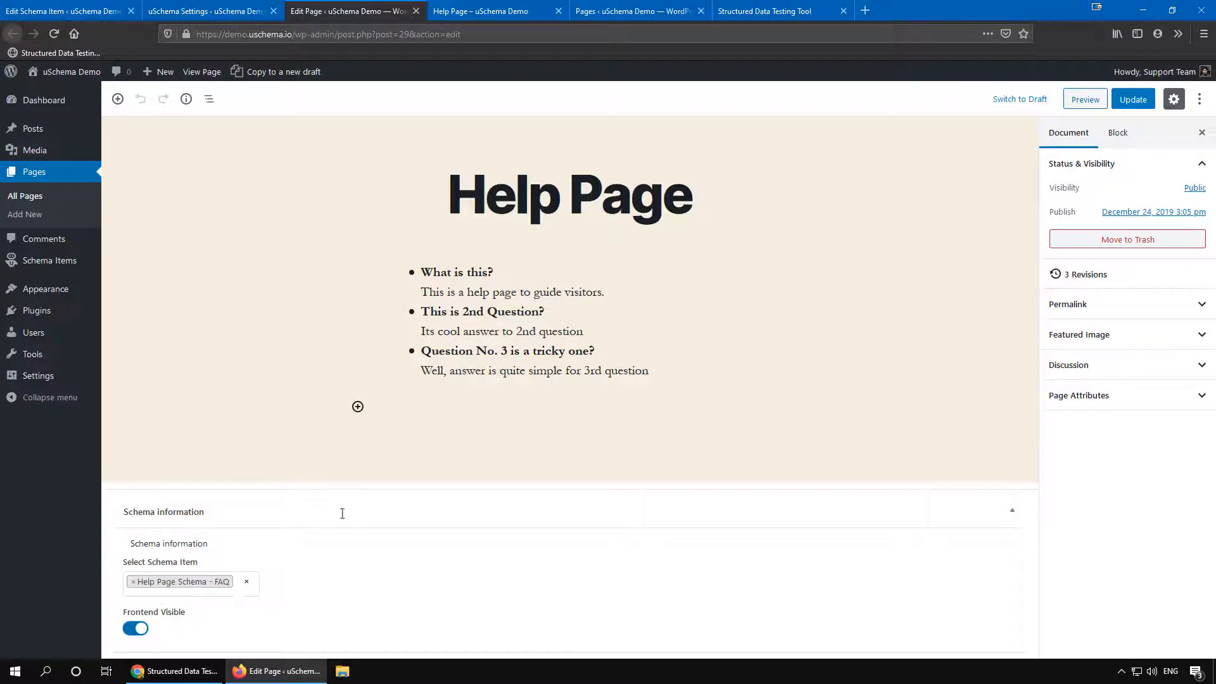
left_click(1131, 100)
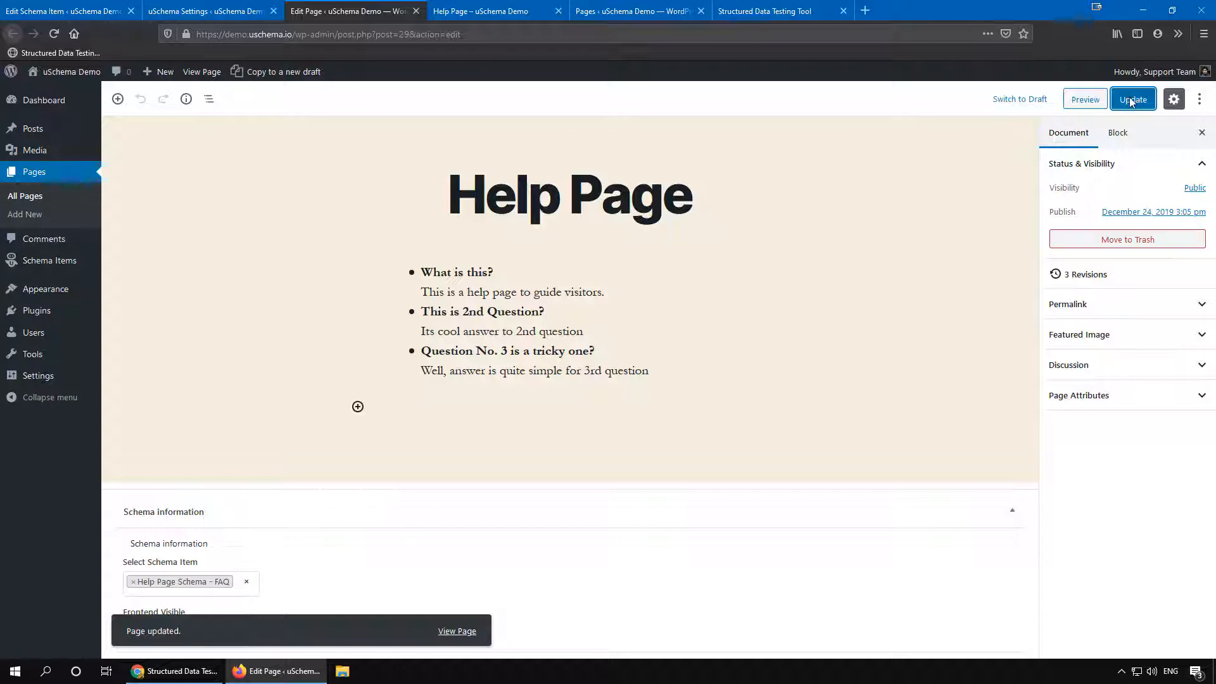
Step: Reload the live Help Page
left_click(481, 11)
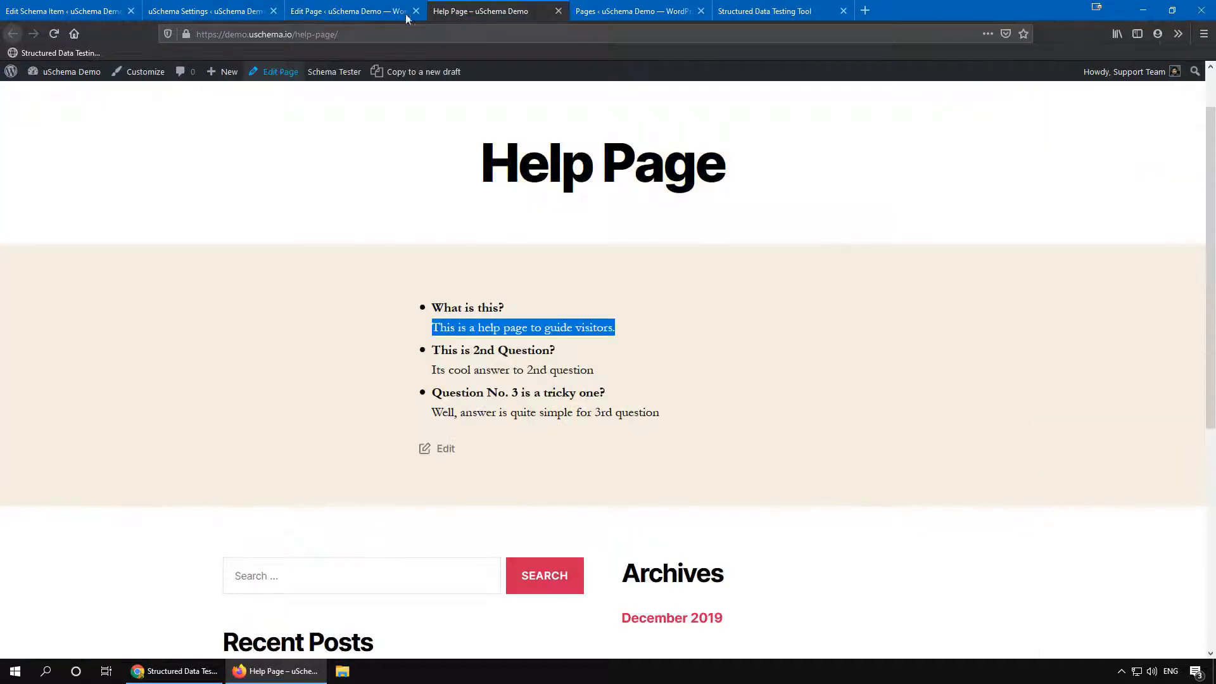
left_click(55, 34)
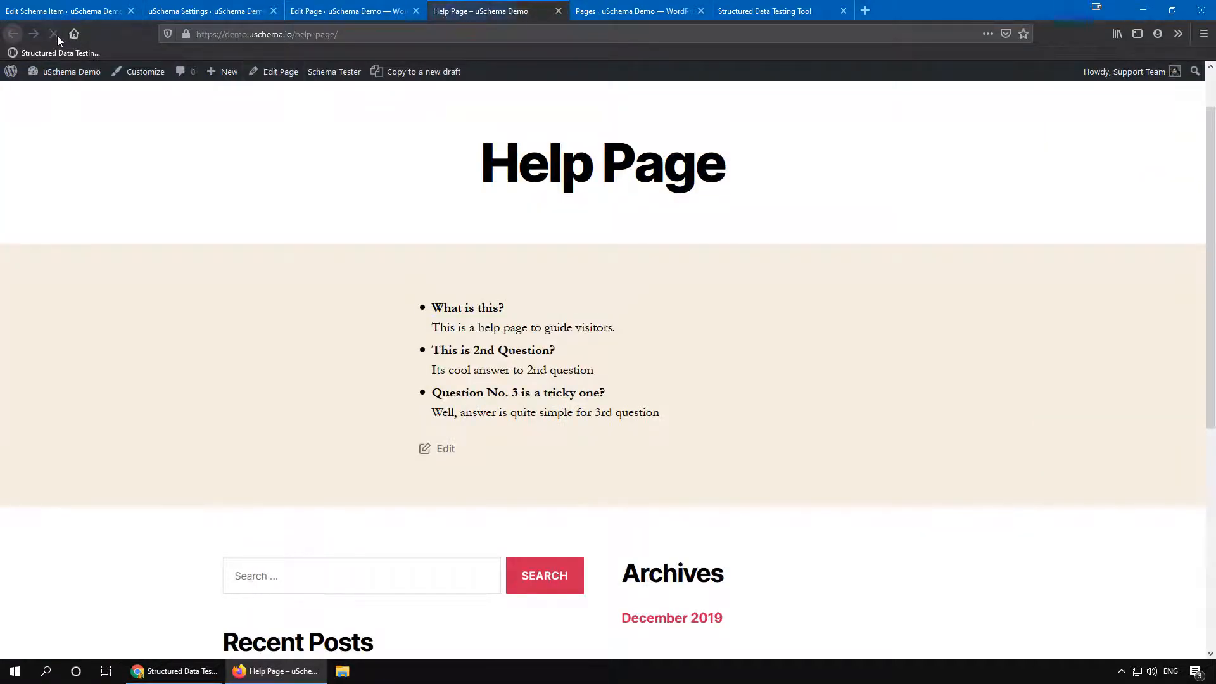
Step: Run the Schema Tester on the Help Page and inspect the detected FAQPage item's question and answer
left_click(327, 76)
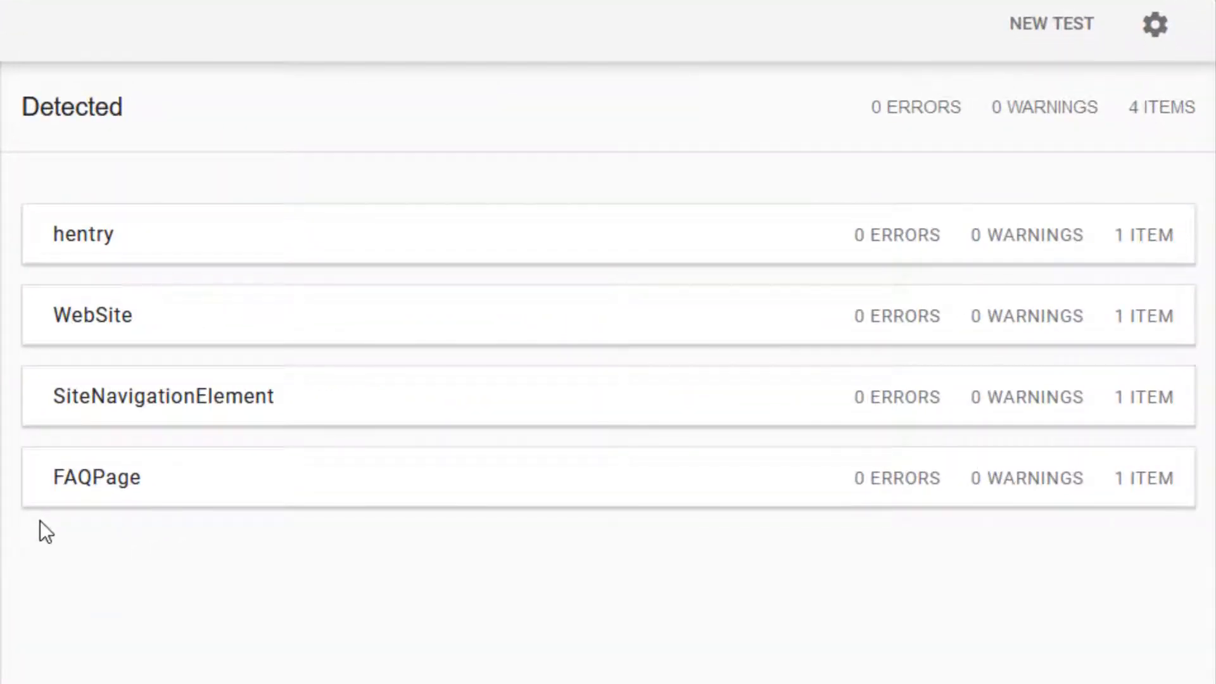
left_click(149, 492)
left_click_drag(693, 346, 629, 350)
left_click_drag(722, 374, 618, 373)
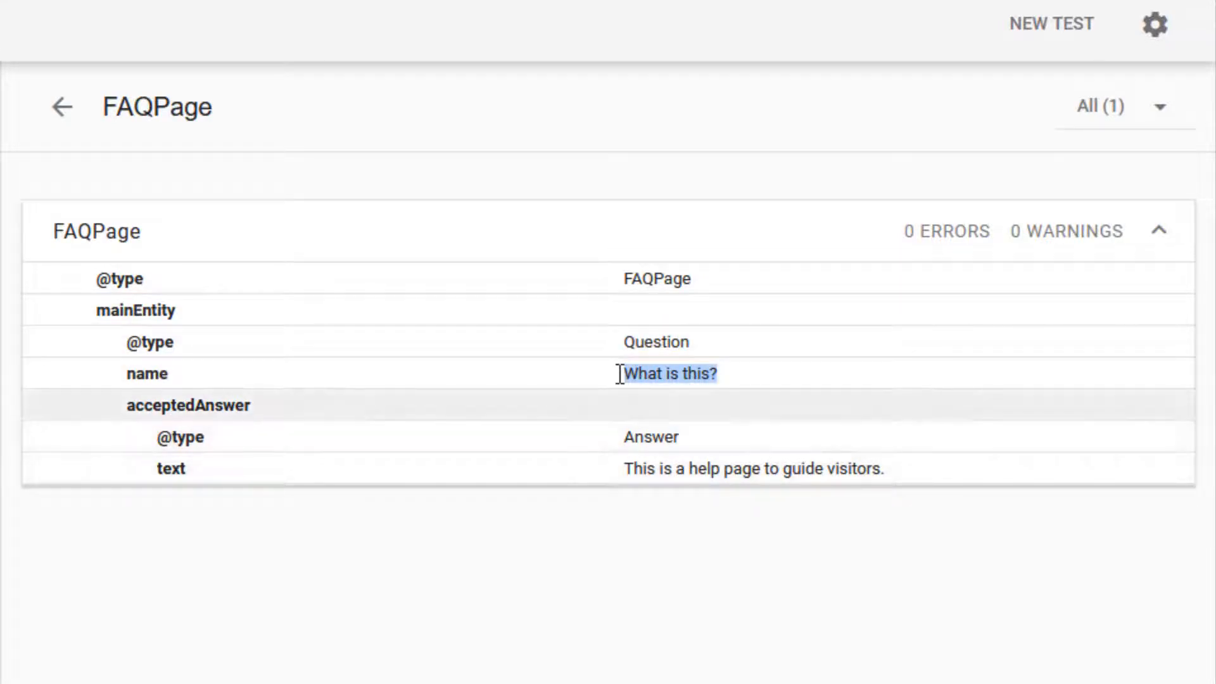
left_click_drag(625, 481, 887, 470)
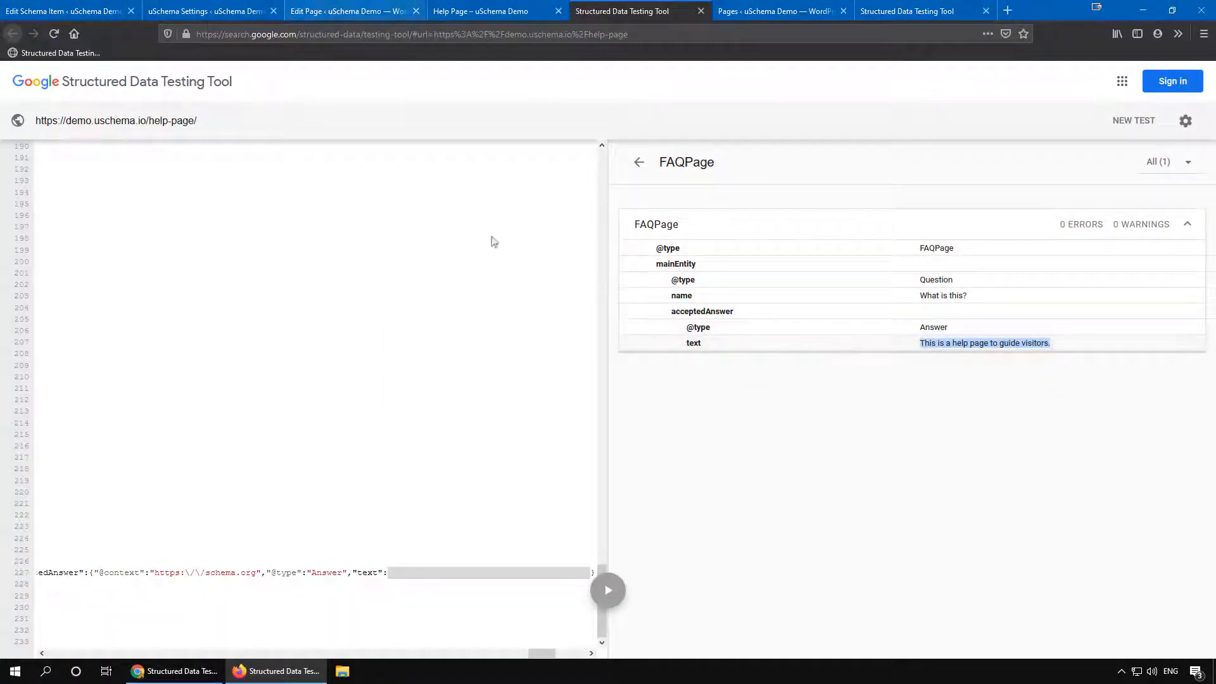
Step: Add a new level-1 field to the Help Page Schema - FAQ item and set its Property ID to mainEntity
left_click(98, 12)
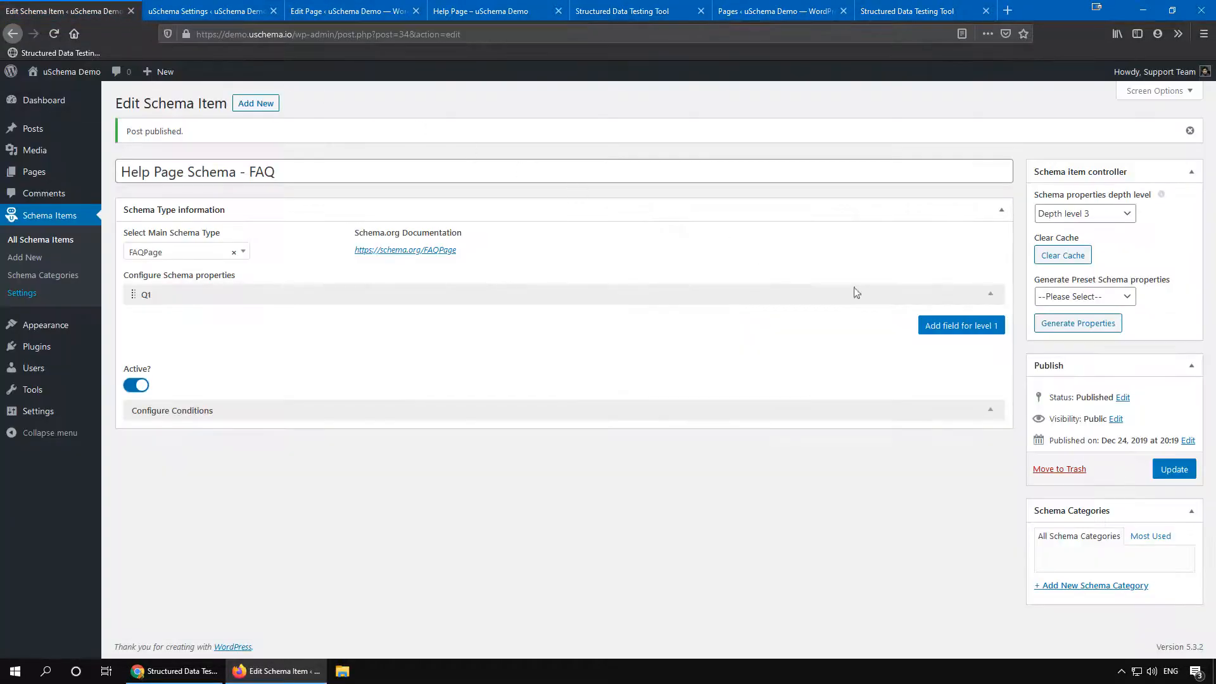
left_click(947, 327)
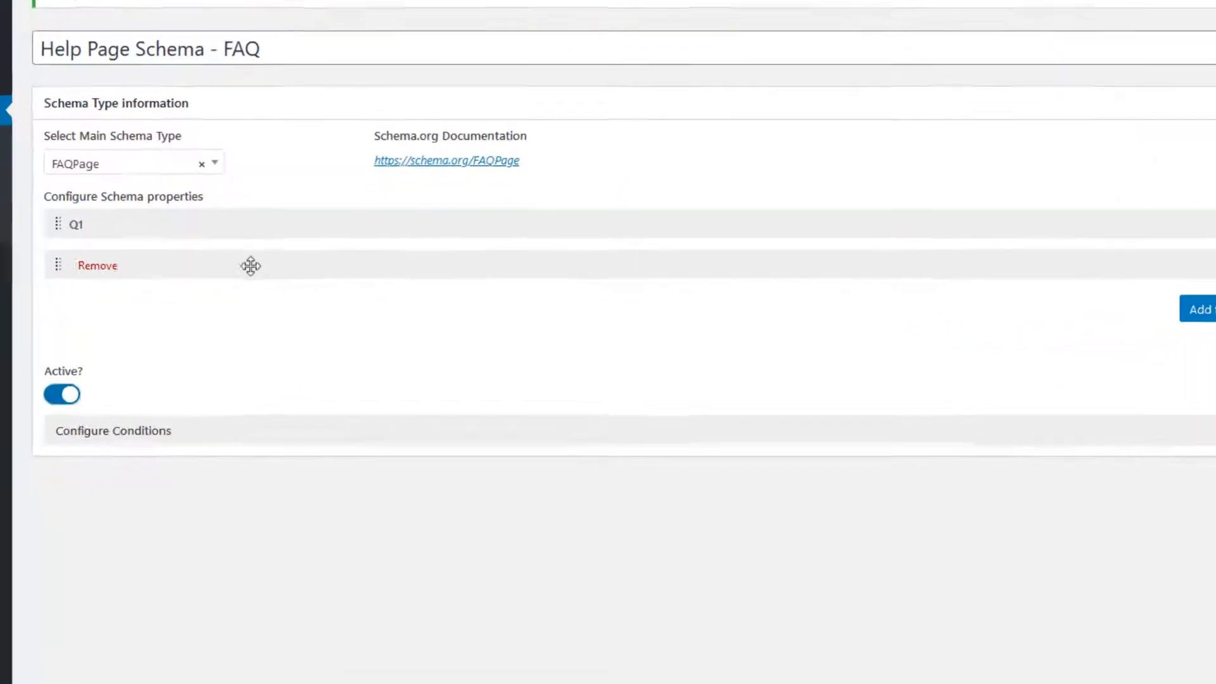
left_click(266, 323)
left_click(158, 325)
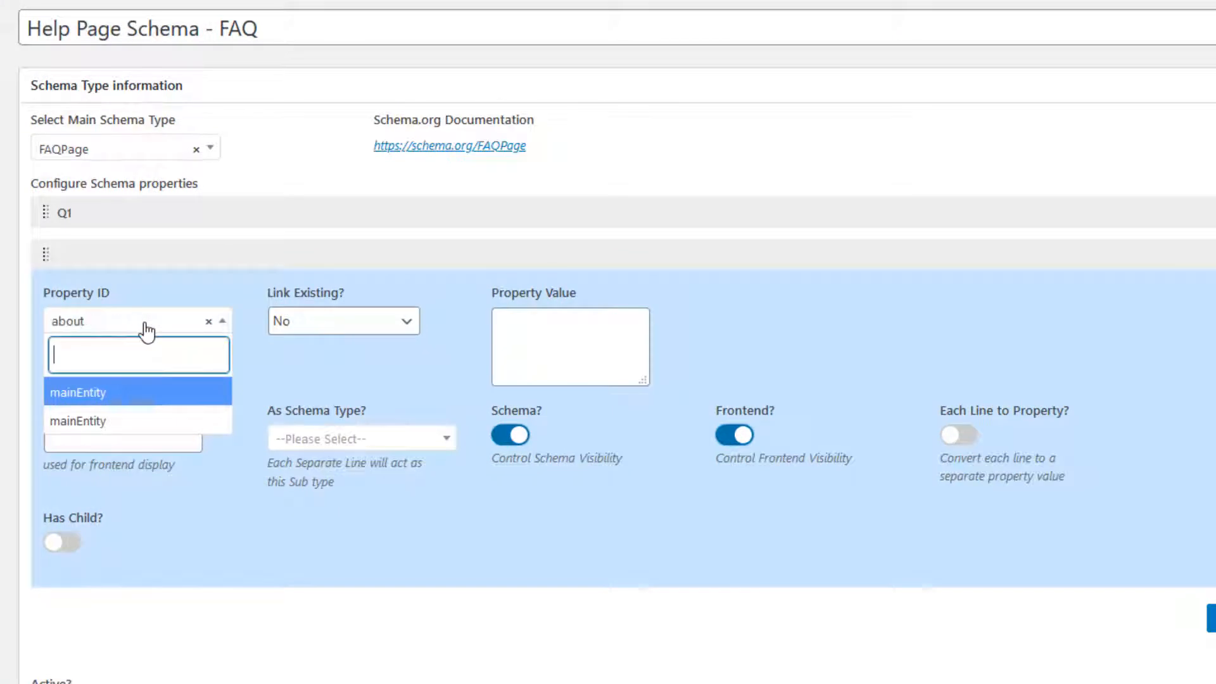
left_click(101, 395)
left_click(130, 330)
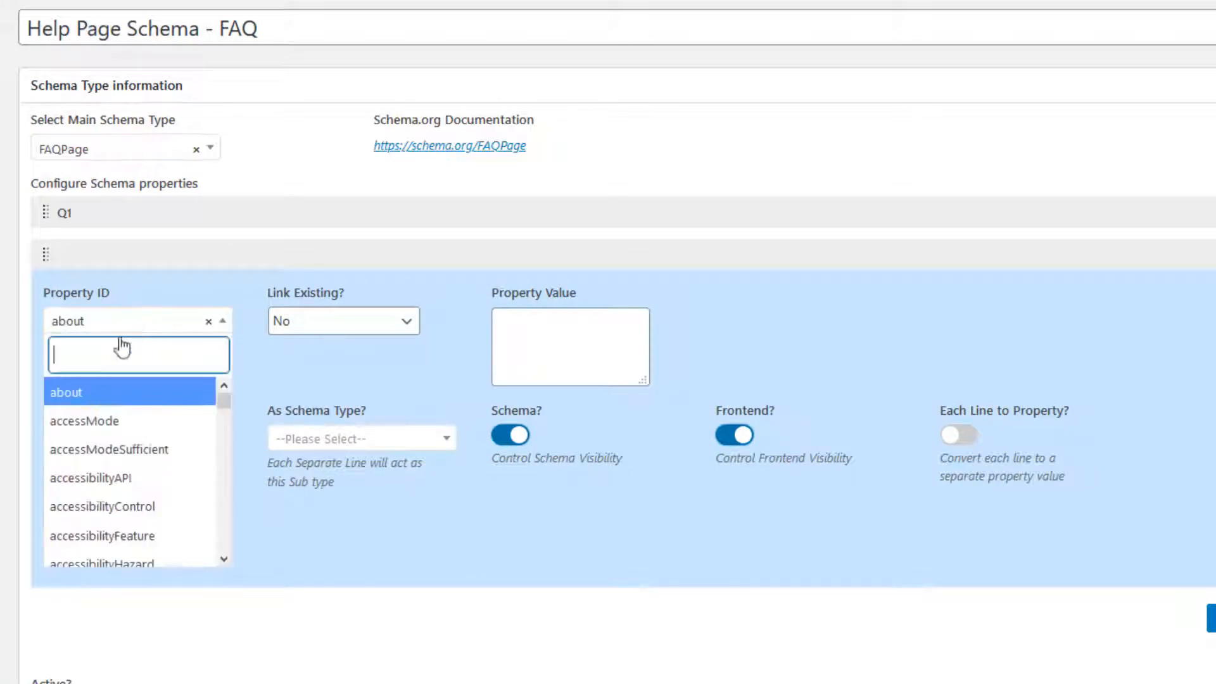
type("mai")
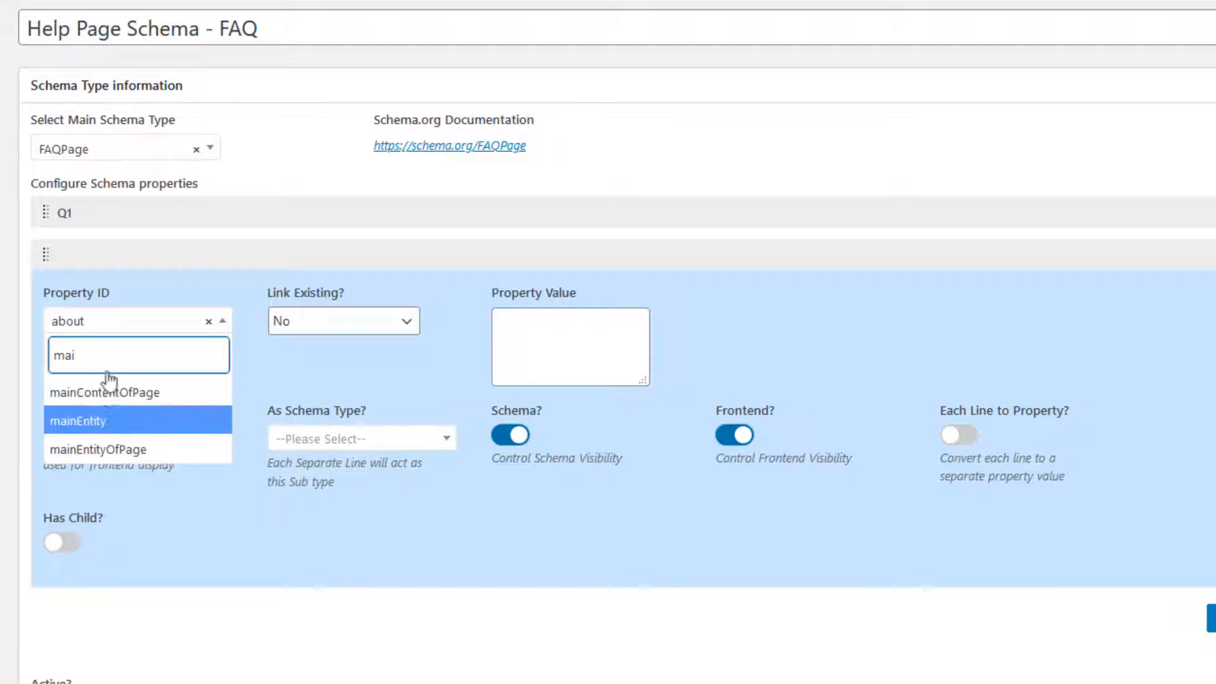
left_click(106, 418)
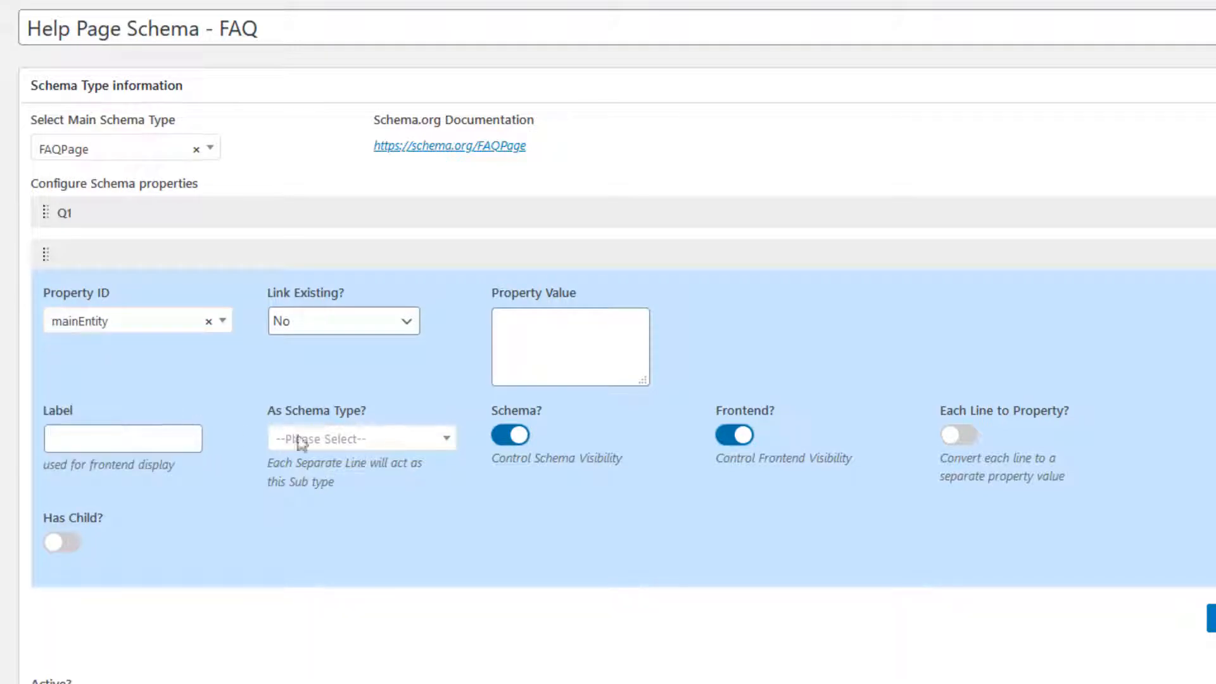
Step: Set the field's schema type to Question and paste "This is 2nd Question?" from the Help Page as its value
left_click(353, 443)
type("Que")
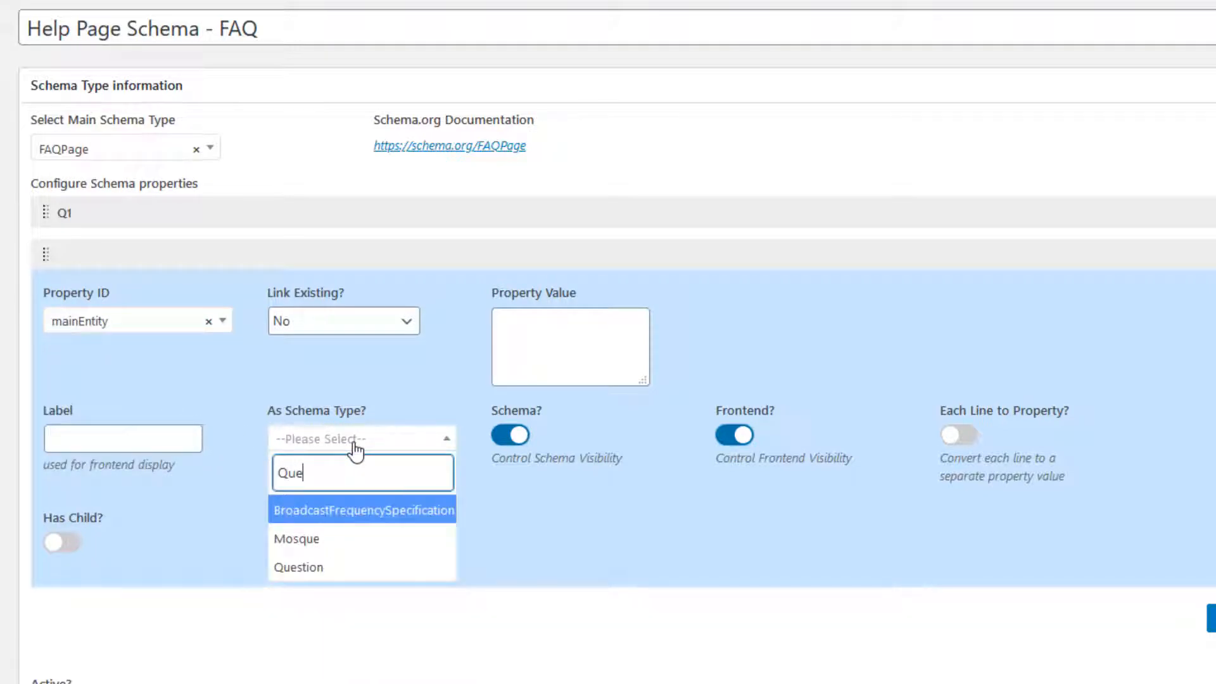
left_click(343, 567)
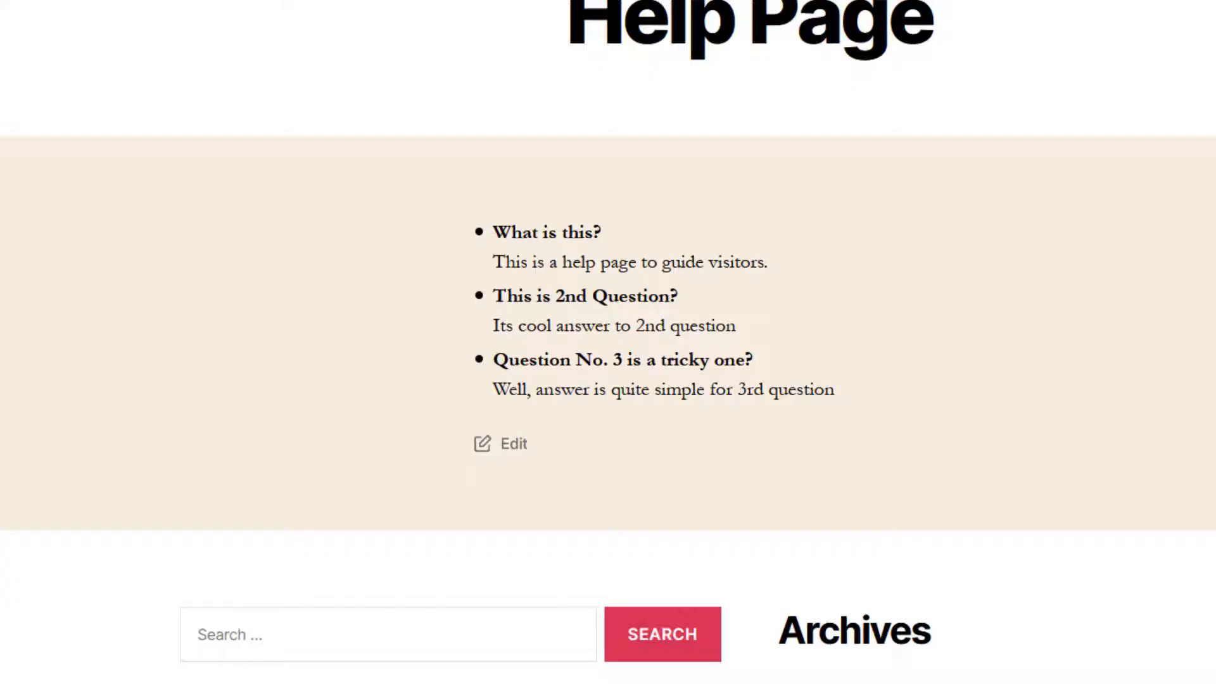
left_click_drag(676, 295, 497, 296)
key("ctrl+c")
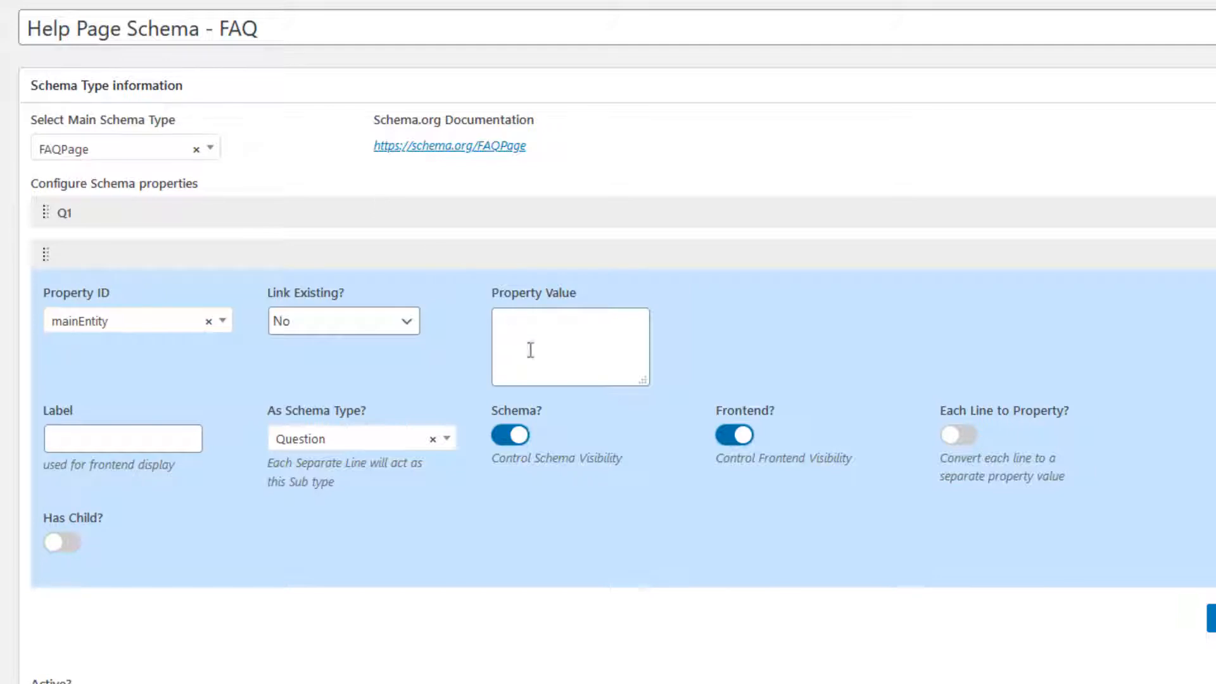
left_click(532, 351)
key("ctrl+v")
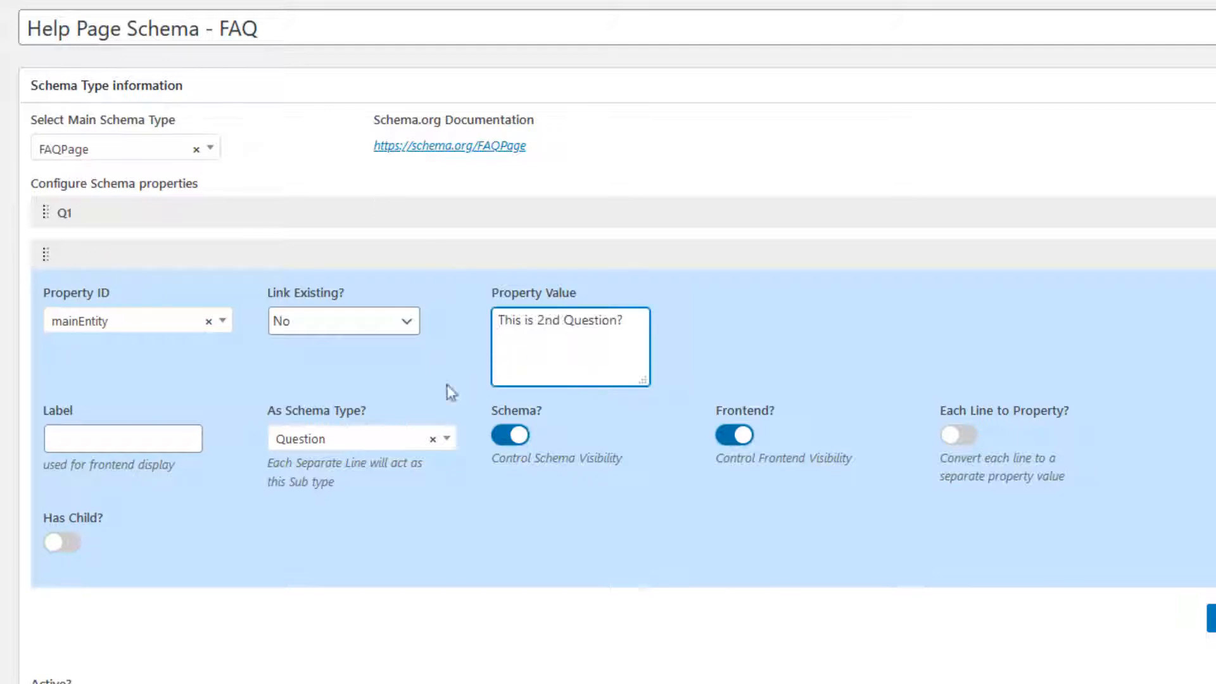
Step: Enable Has Child on the question field and set the child's Property ID to acceptedAnswer
left_click(64, 543)
scroll(249, 403, "down", 3)
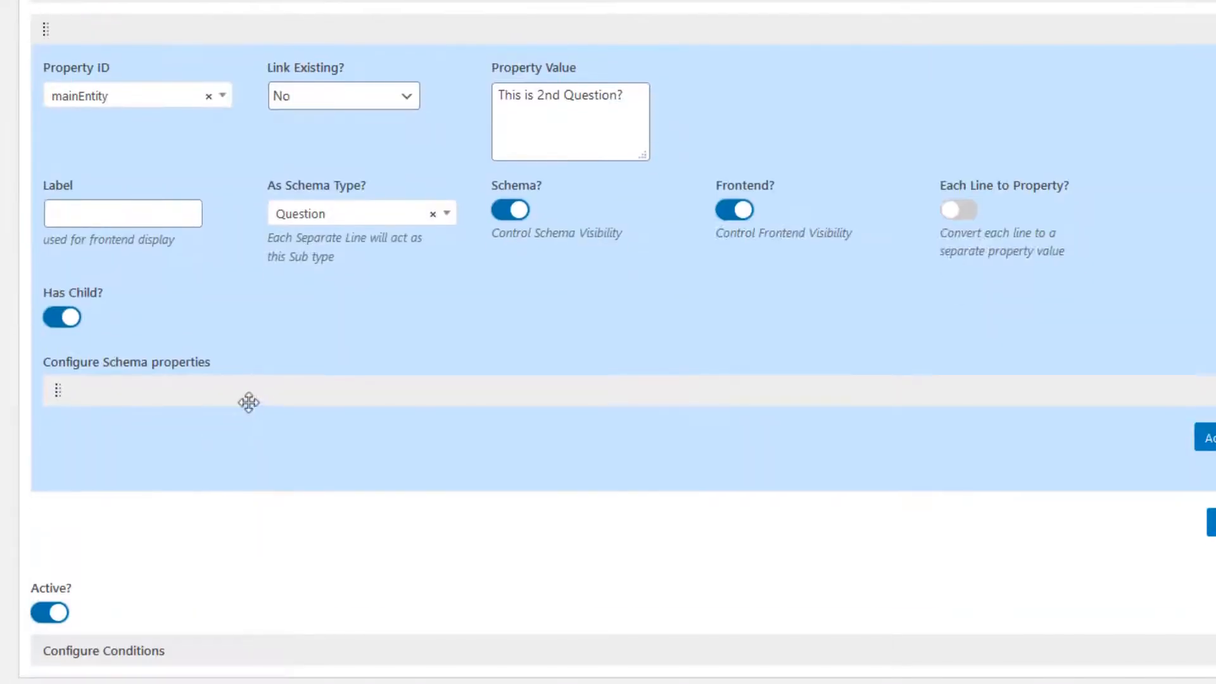
left_click(261, 391)
left_click(130, 455)
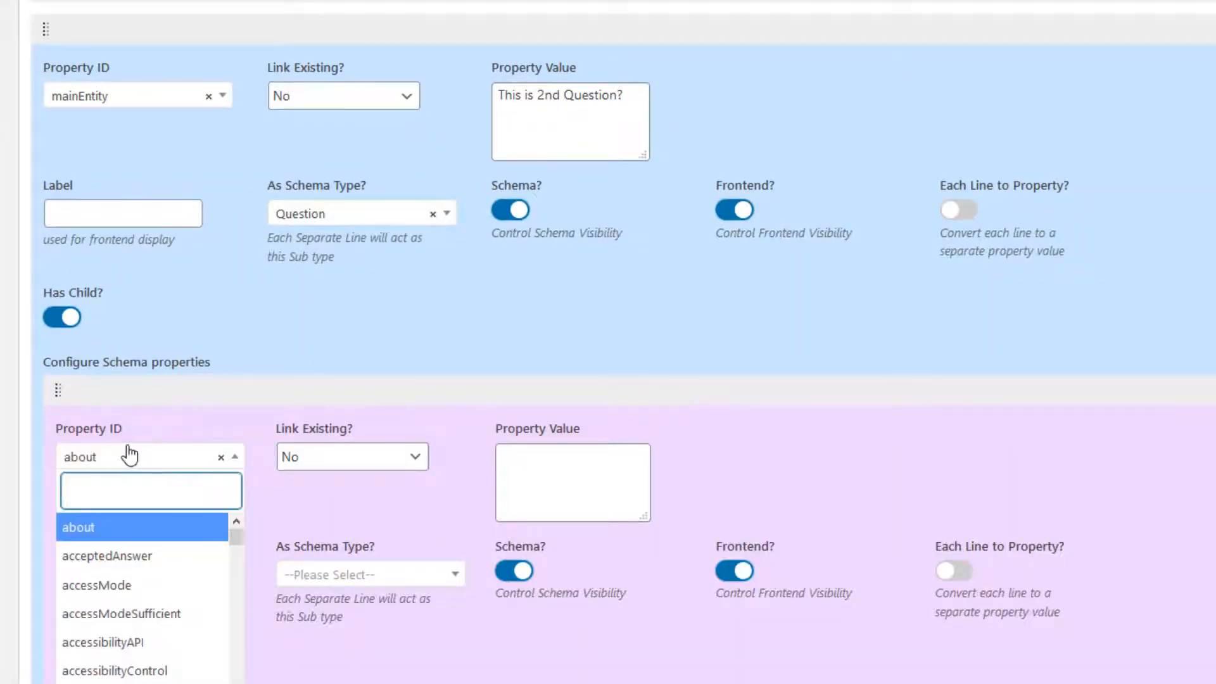
type("ans")
left_click(127, 527)
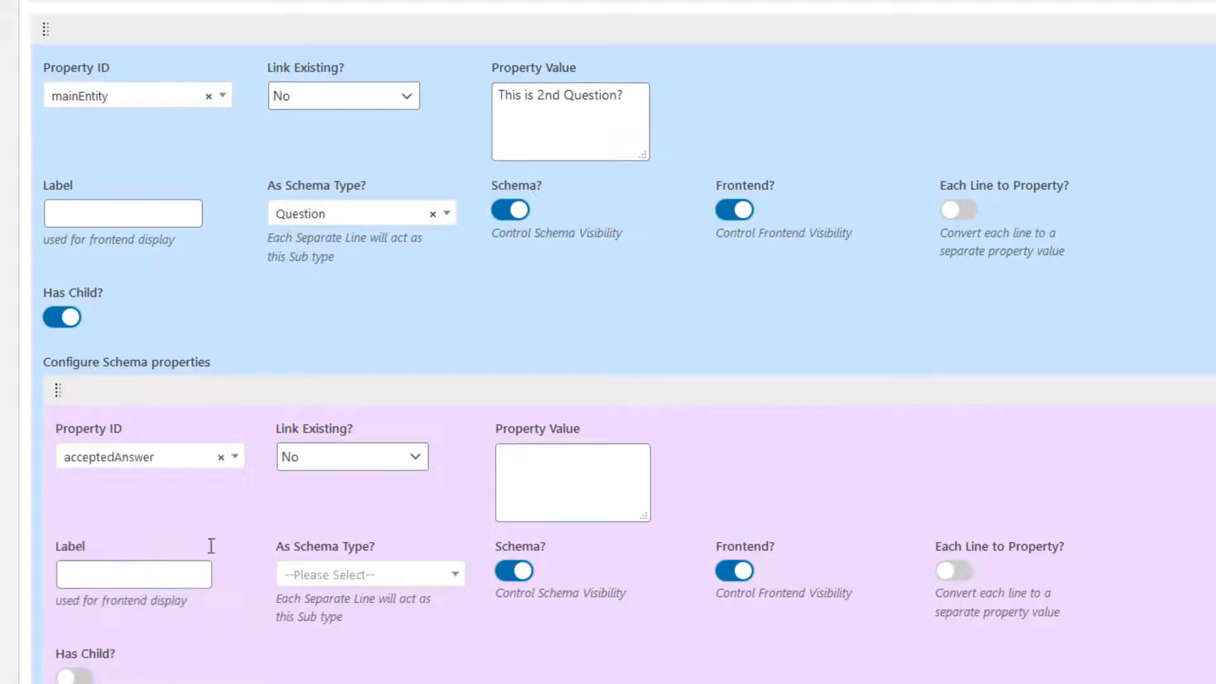
Step: Set the acceptedAnswer child's schema type to Answer
left_click(380, 586)
type("ans")
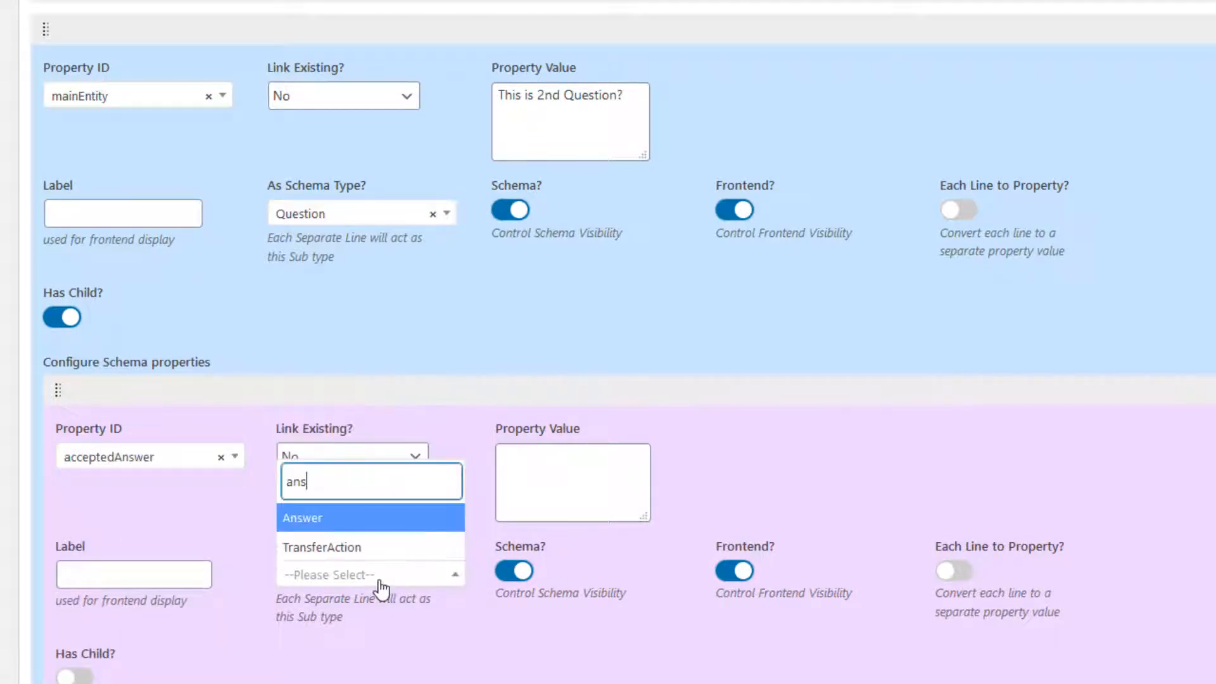
left_click(345, 526)
Step: Enable Has Child on acceptedAnswer and set its nested Property ID to text
scroll(198, 507, "down", 3)
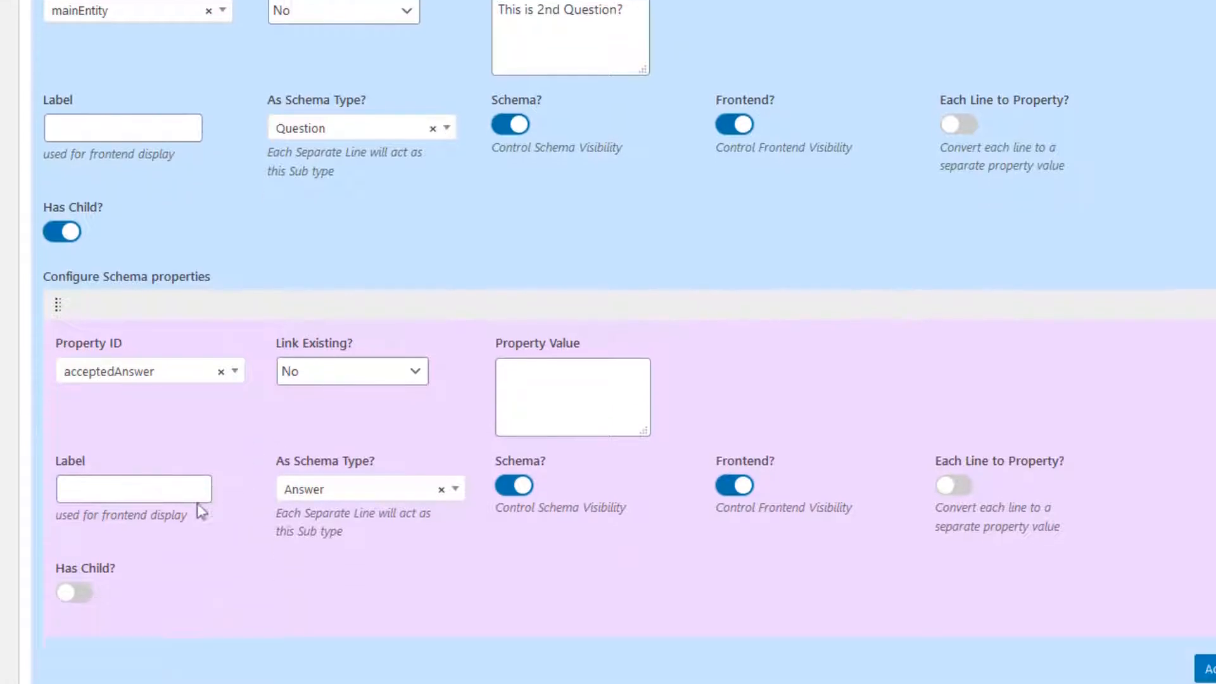
left_click(83, 488)
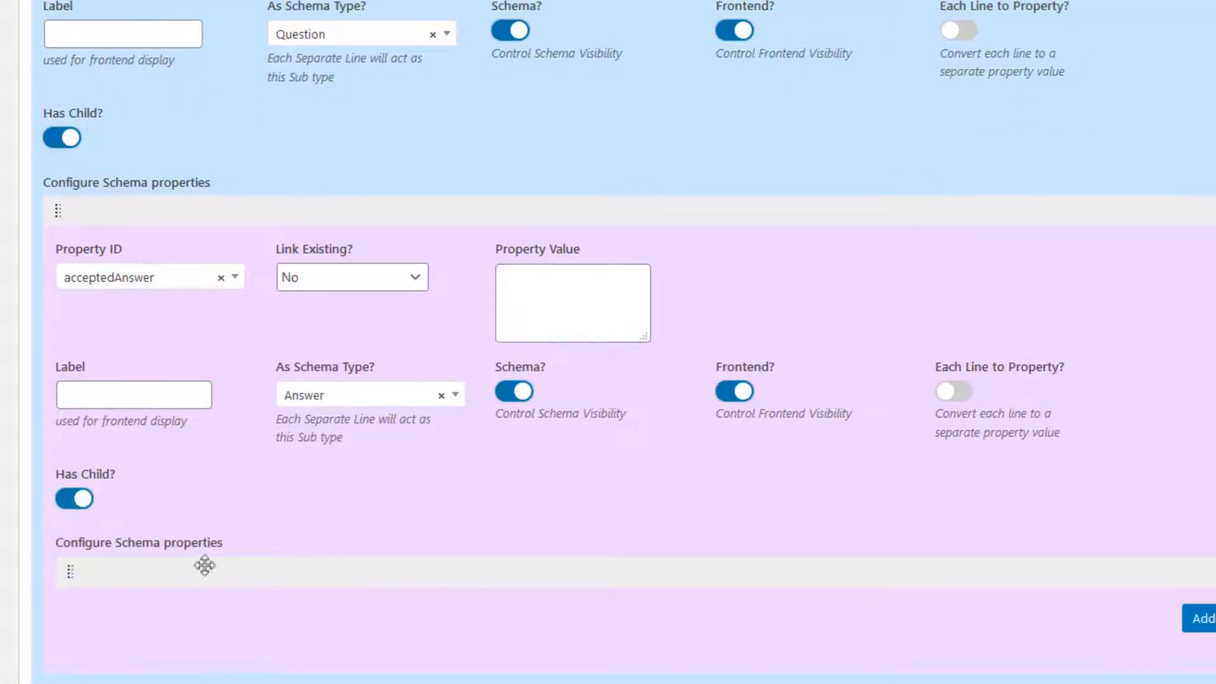
left_click(161, 636)
type("text")
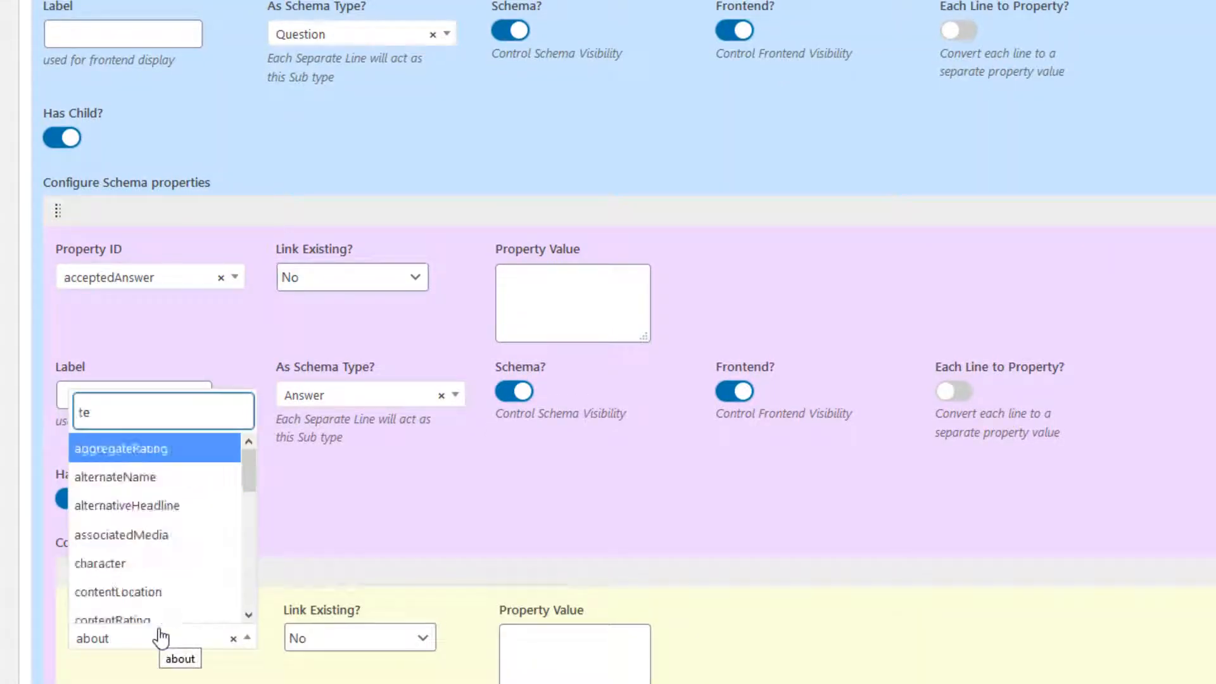
left_click(129, 619)
Step: Paste the answer "Its cool answer to 2nd question" from the Help Page into the text property's value
scroll(130, 624, "down", 8)
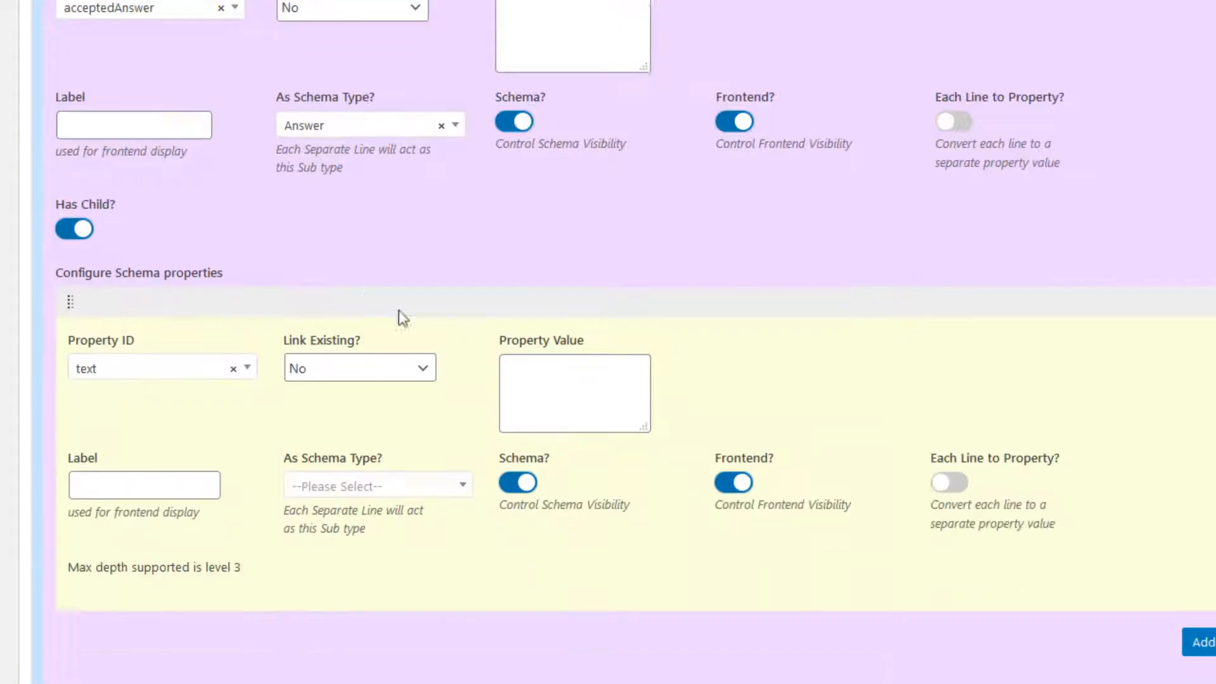
left_click(601, 85)
scroll(604, 91, "up", 3)
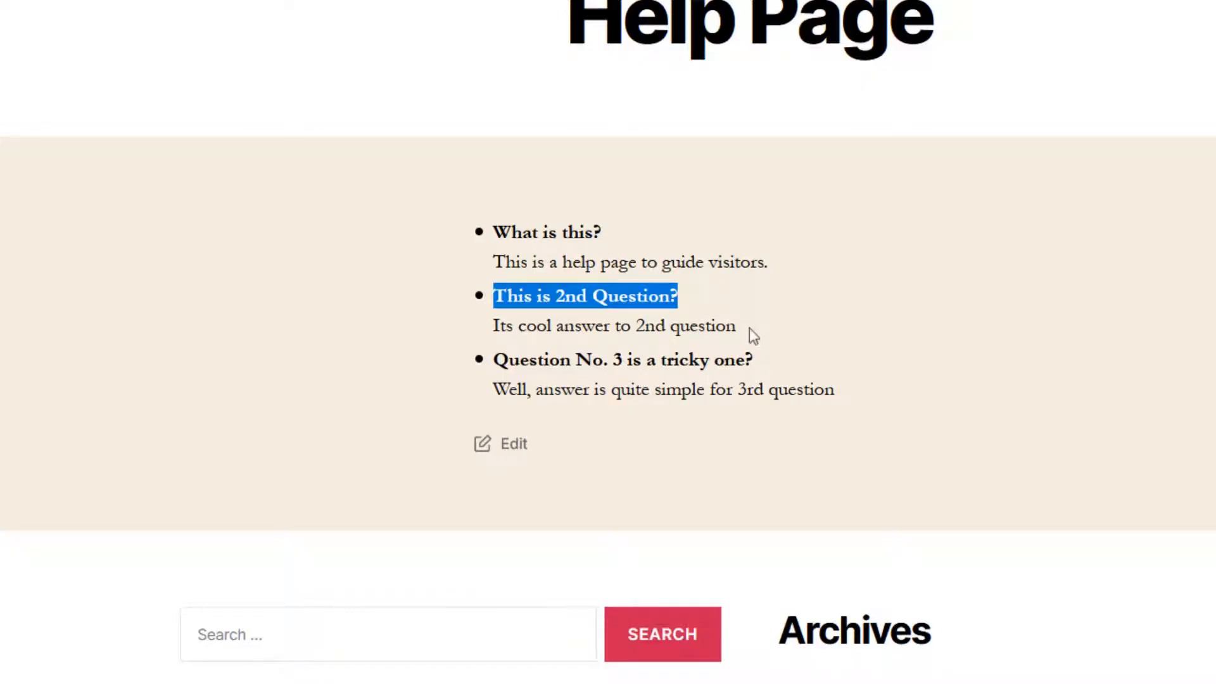
left_click_drag(750, 328, 492, 333)
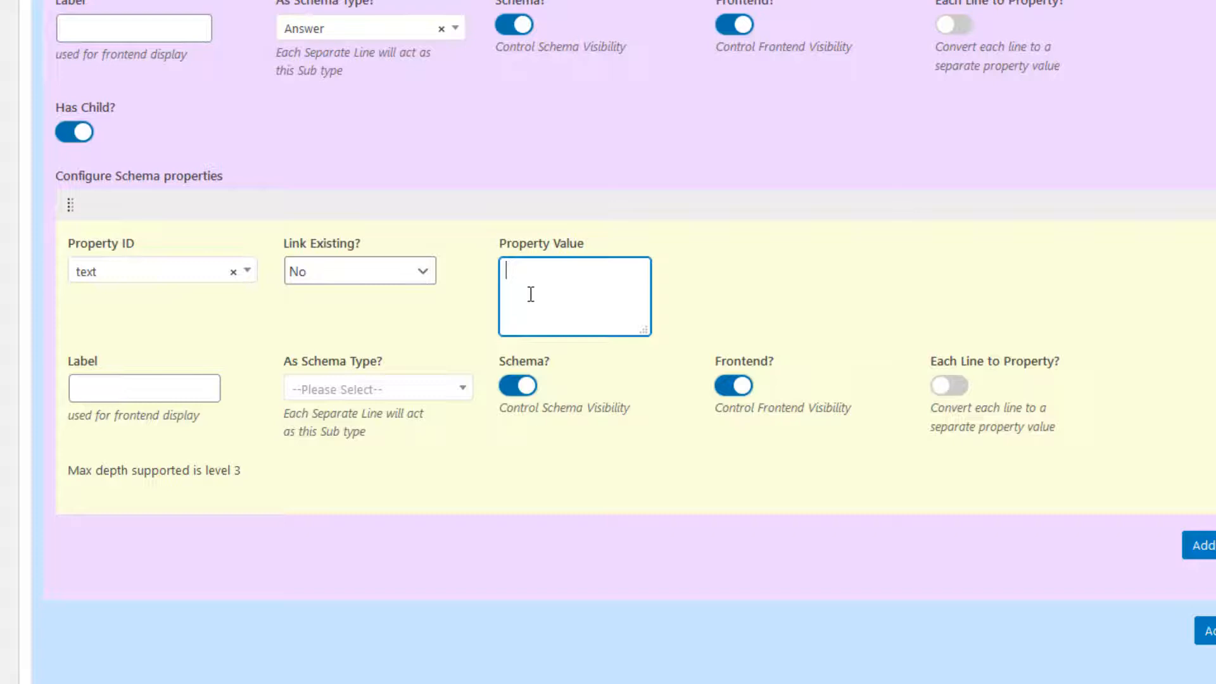
type("Its cool answer to 2nd question")
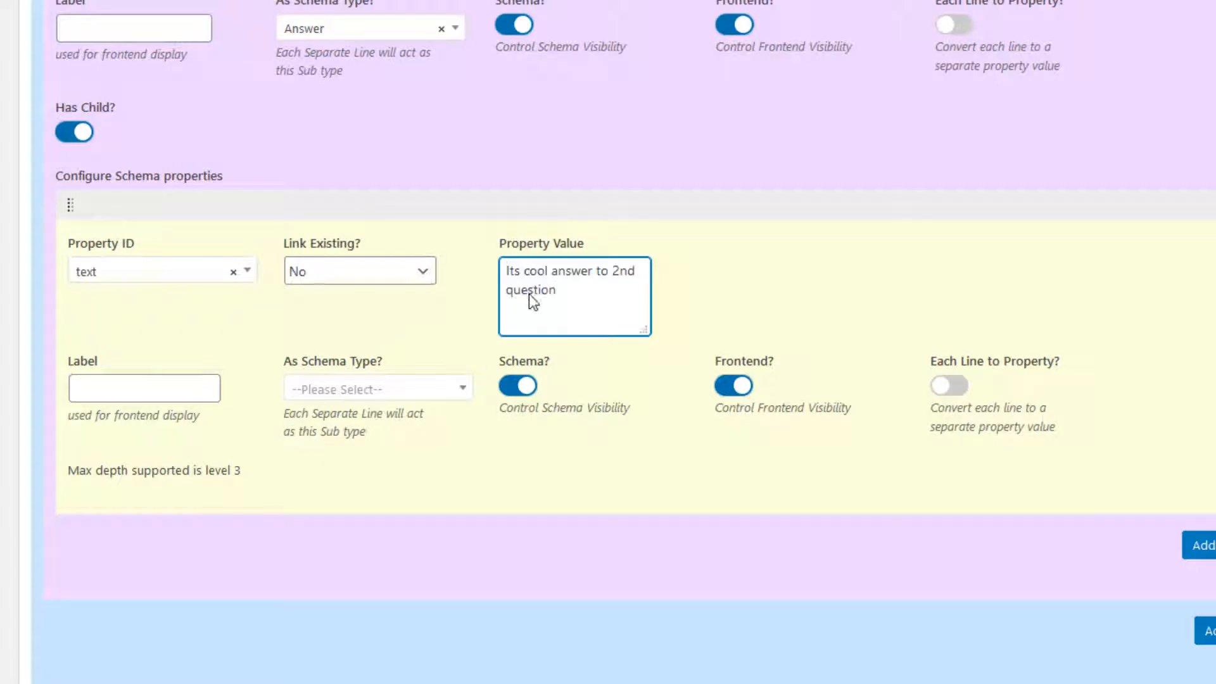
Step: Collapse the new question field and update the schema item
scroll(1066, 374, "up", 7)
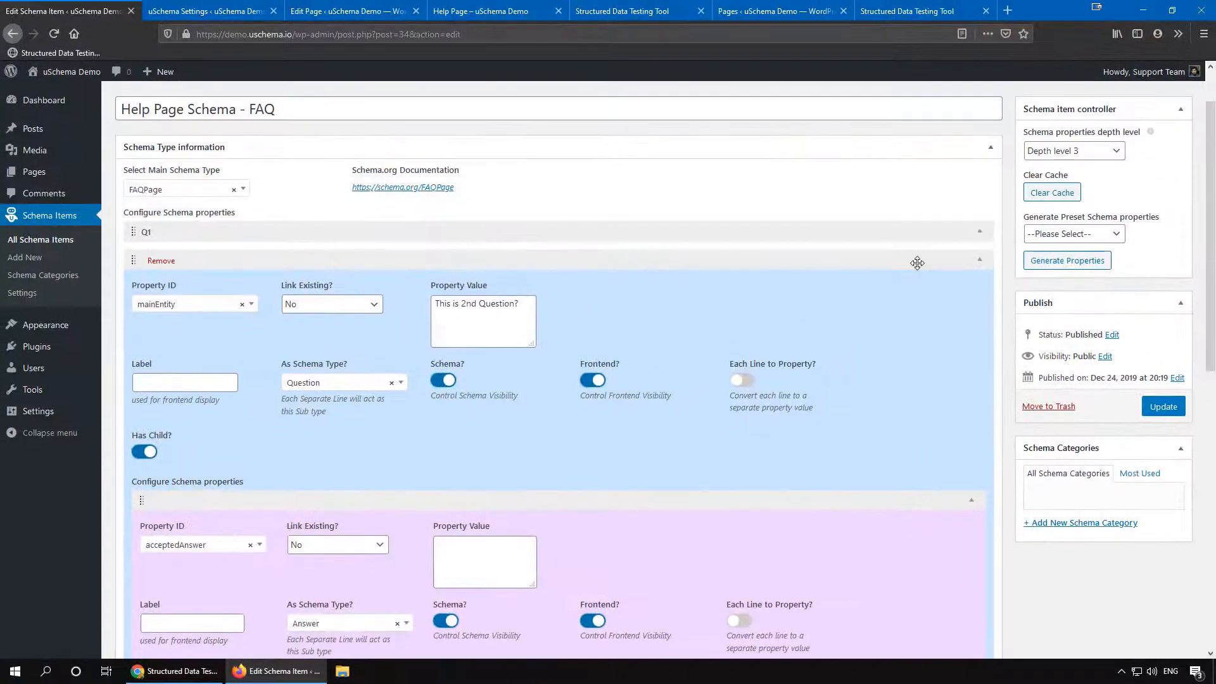
left_click(916, 263)
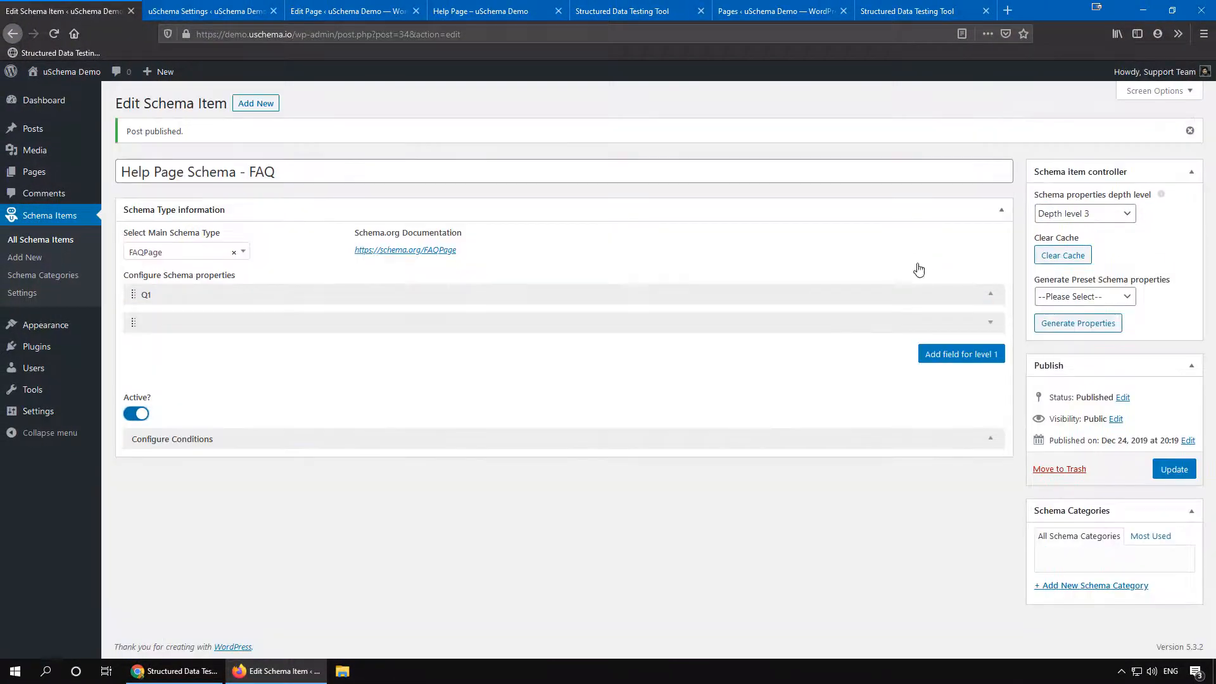
left_click(1160, 470)
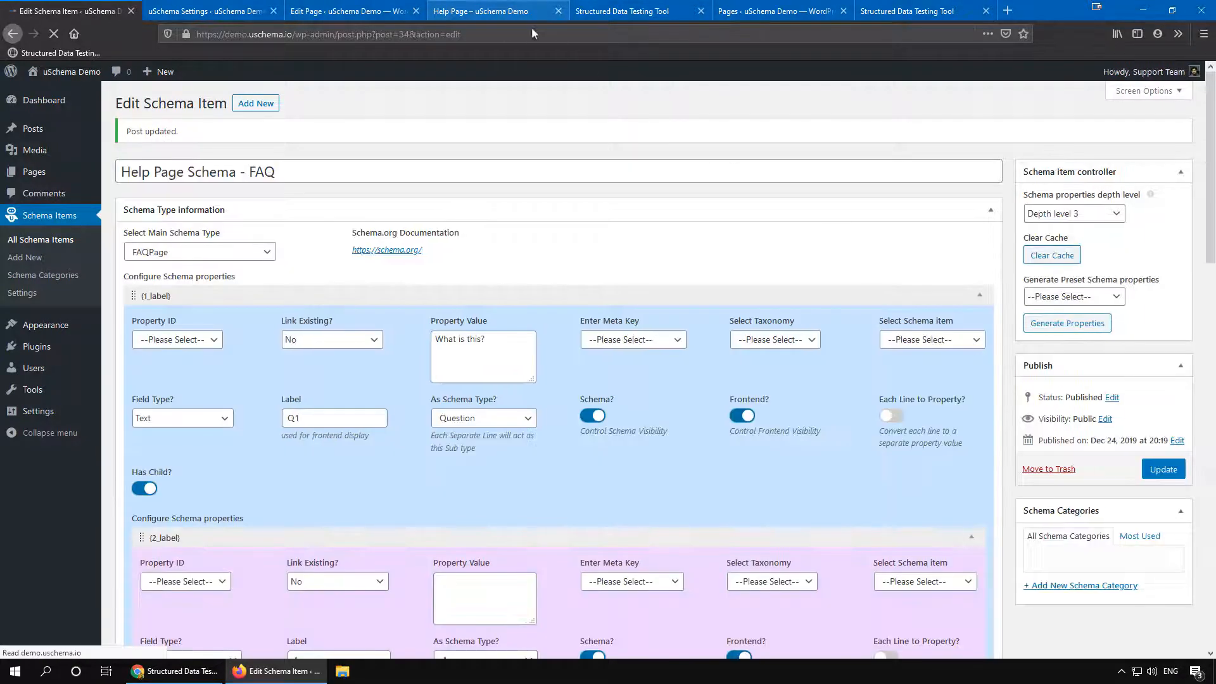
Step: Reload the Help Page and check its FAQPage structured data in the Schema Tester
left_click(489, 11)
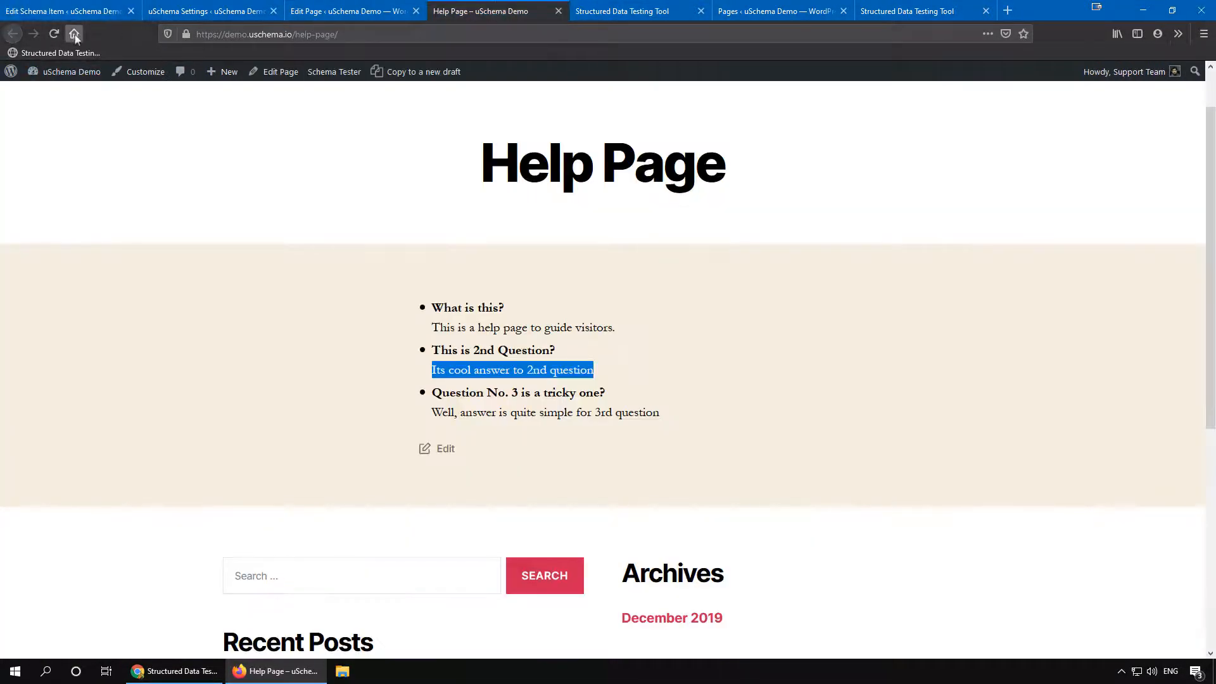
left_click(55, 34)
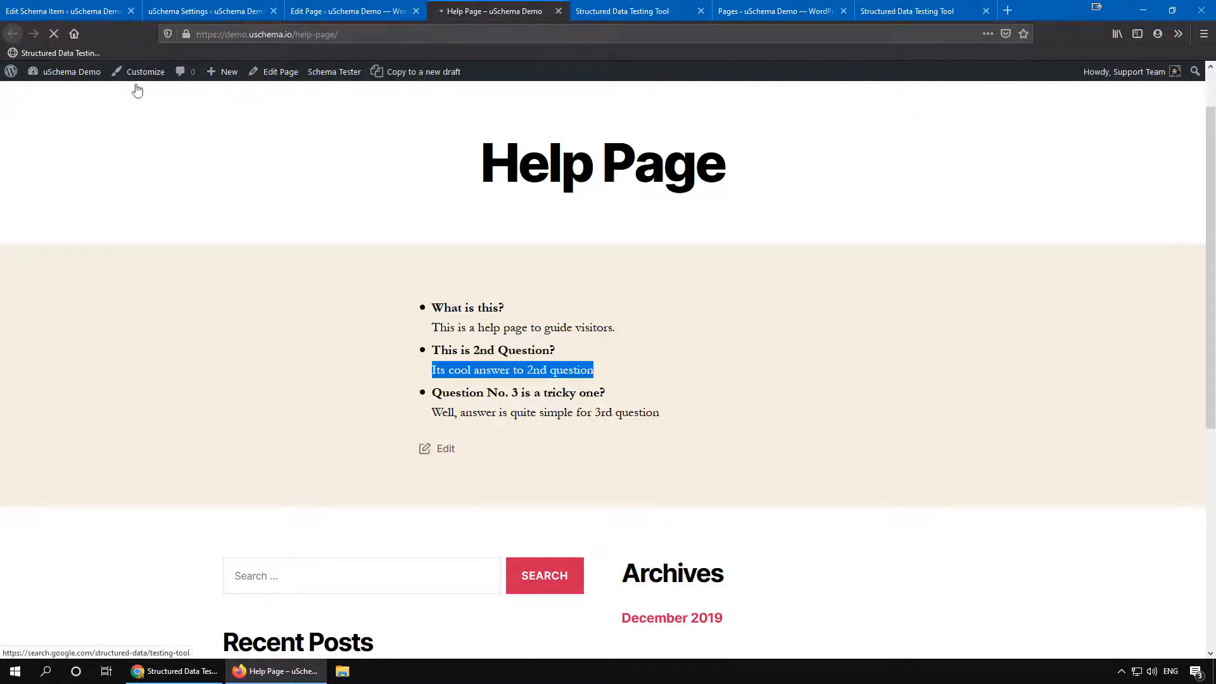
left_click(328, 75)
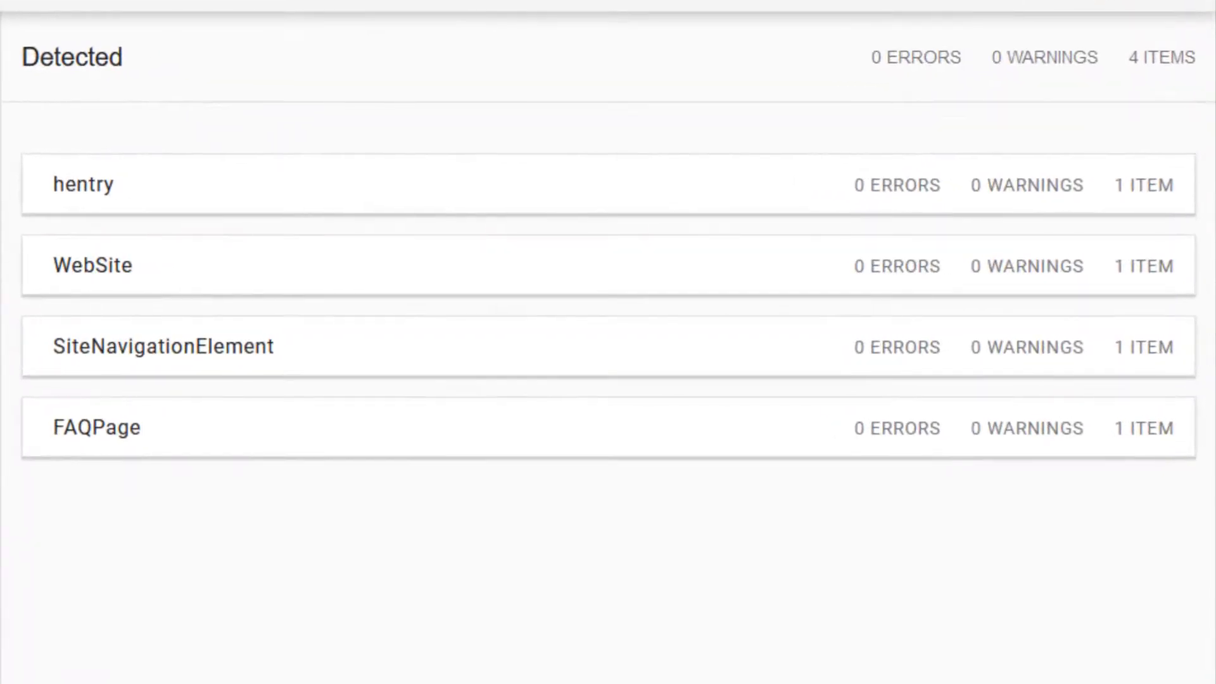
left_click(256, 437)
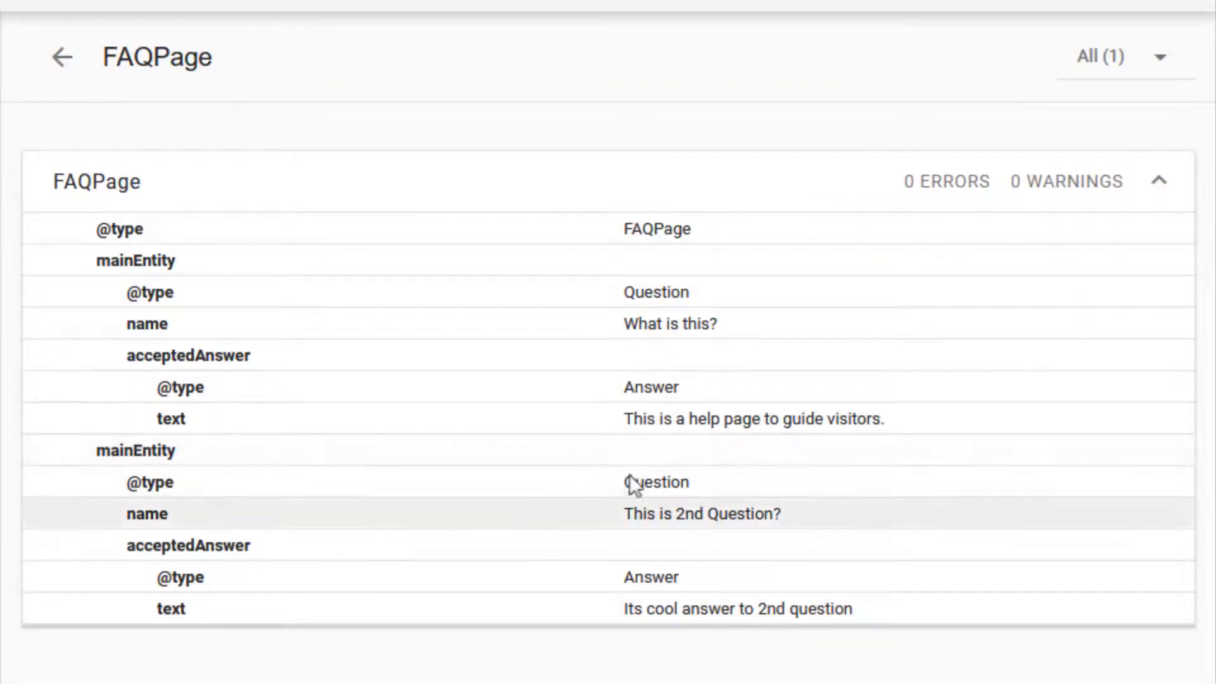
left_click_drag(690, 482, 631, 481)
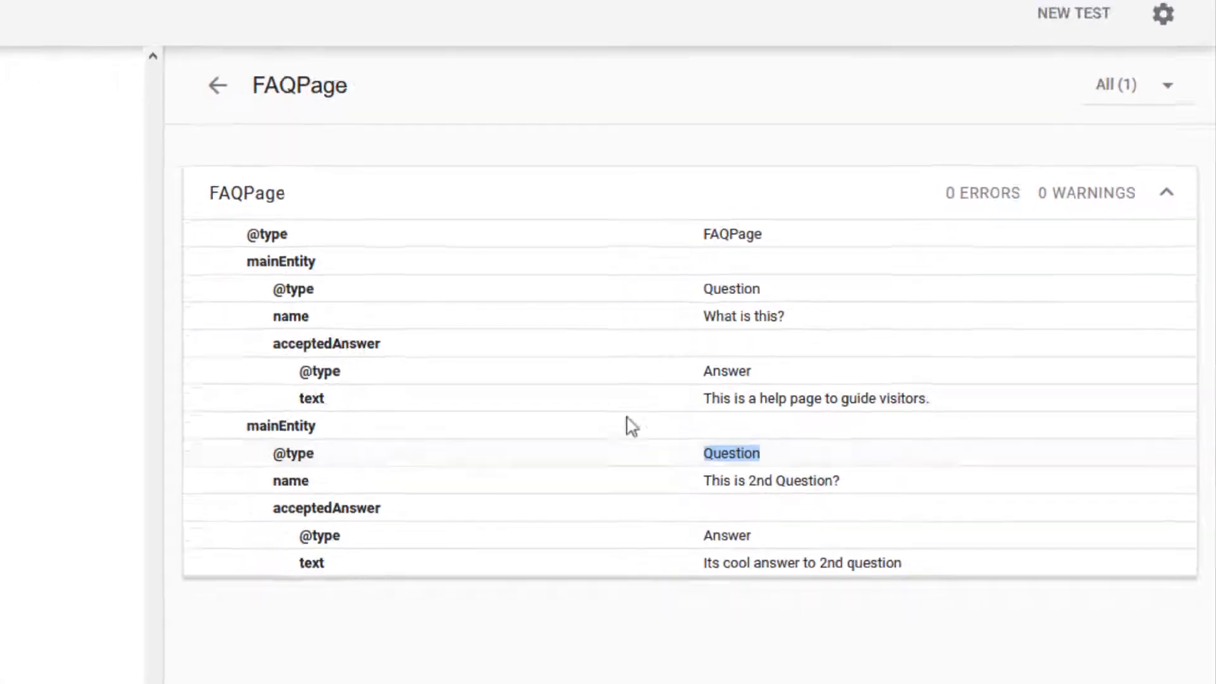
Step: Add a new level-1 schema property in the FAQ schema item and set its Property ID to mainEntity
left_click(82, 10)
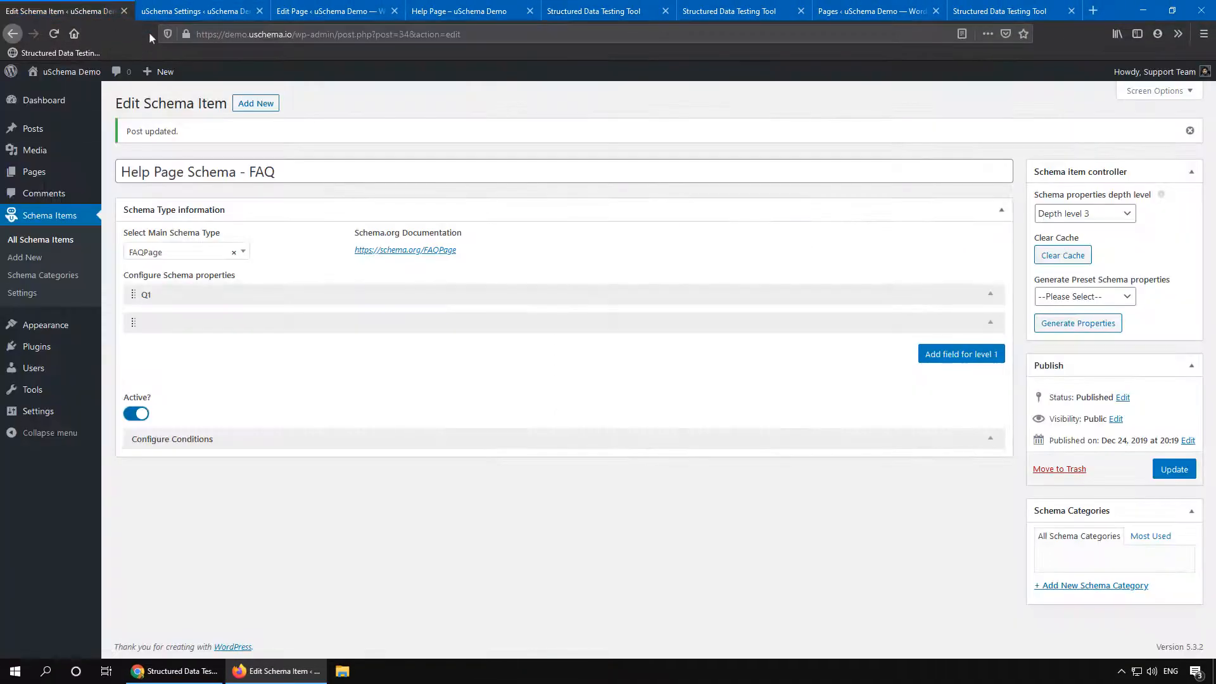
left_click(971, 353)
left_click(297, 214)
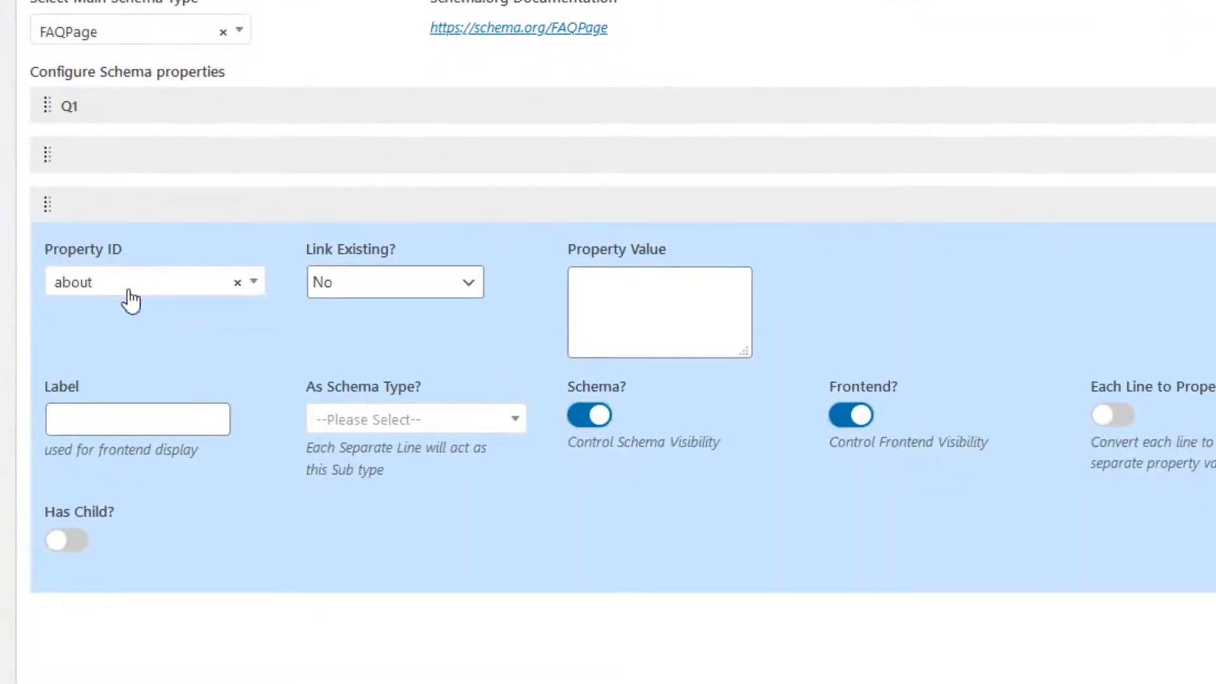
left_click(129, 291)
type("main")
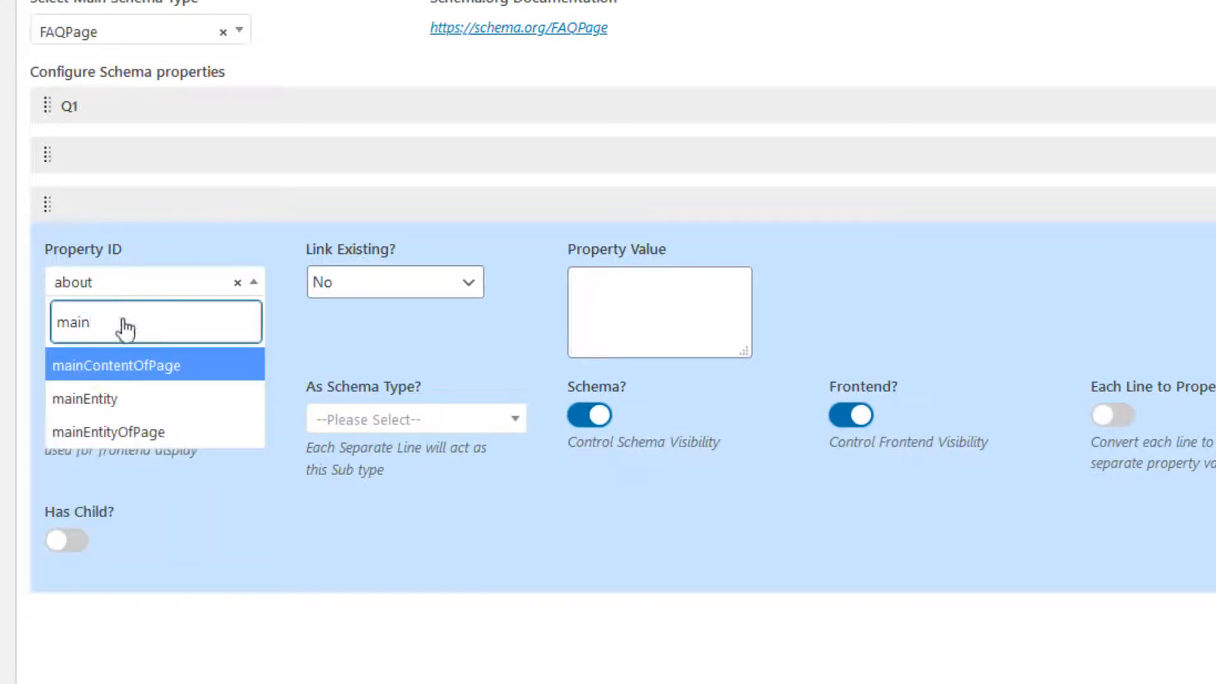
left_click(113, 398)
Step: Copy the question "Question No. 3 is a tricky one?" from the Help Page and paste it into the property's value
left_click(638, 316)
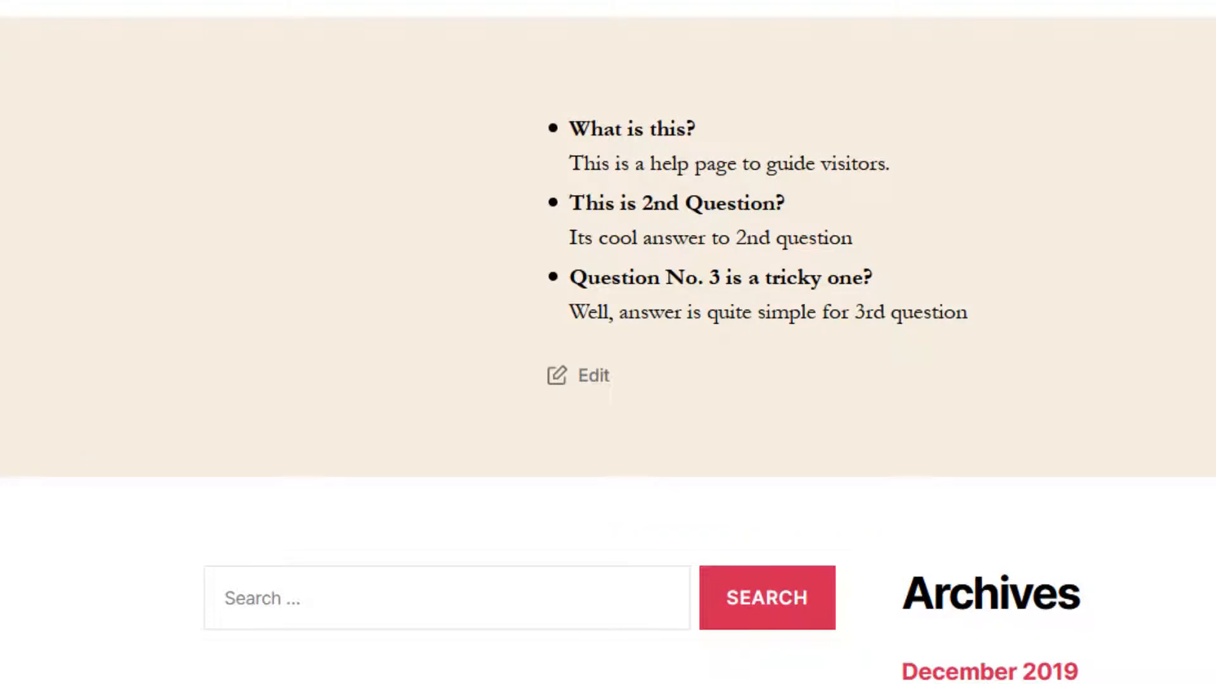
left_click_drag(886, 281, 567, 278)
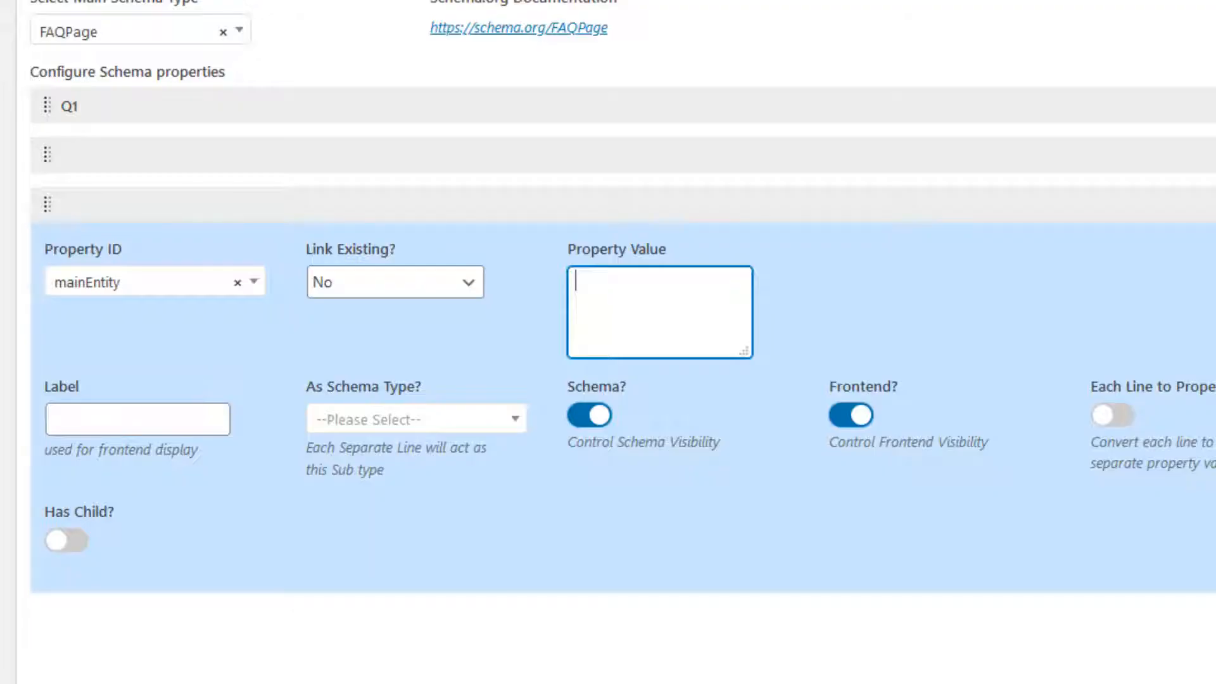
type("Question No. 3 is a tricky one?")
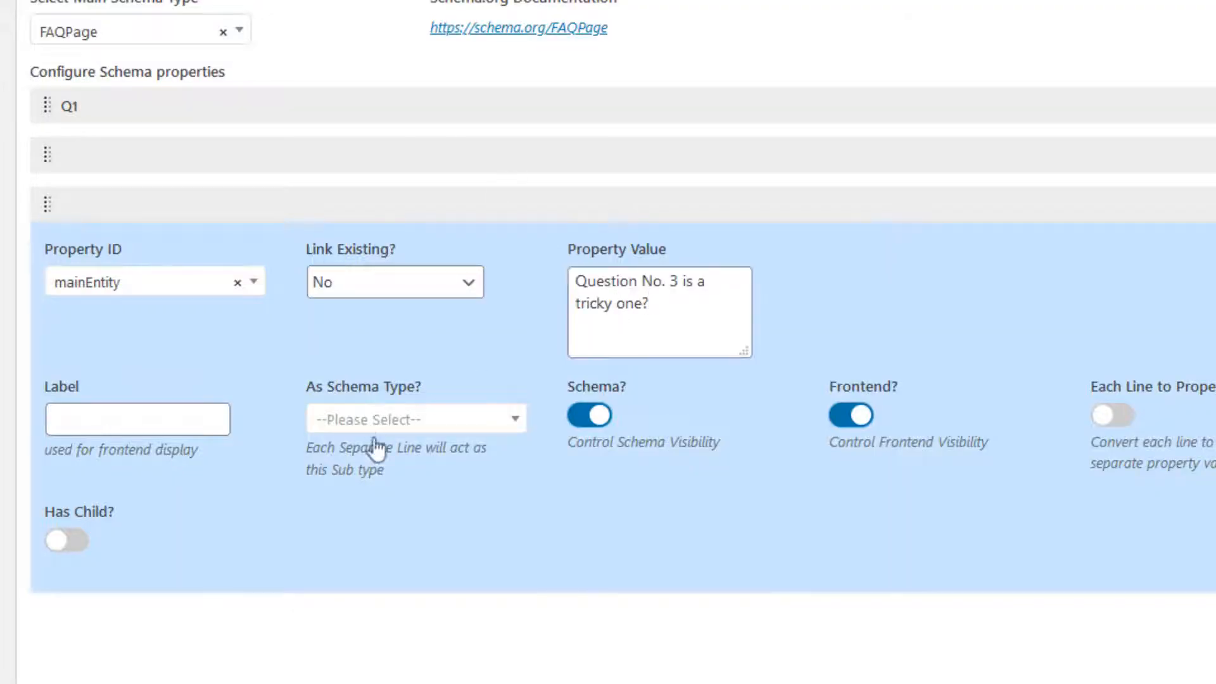
Step: Set the mainEntity property's schema type to Question and enable Has Child
left_click(388, 423)
type("qu")
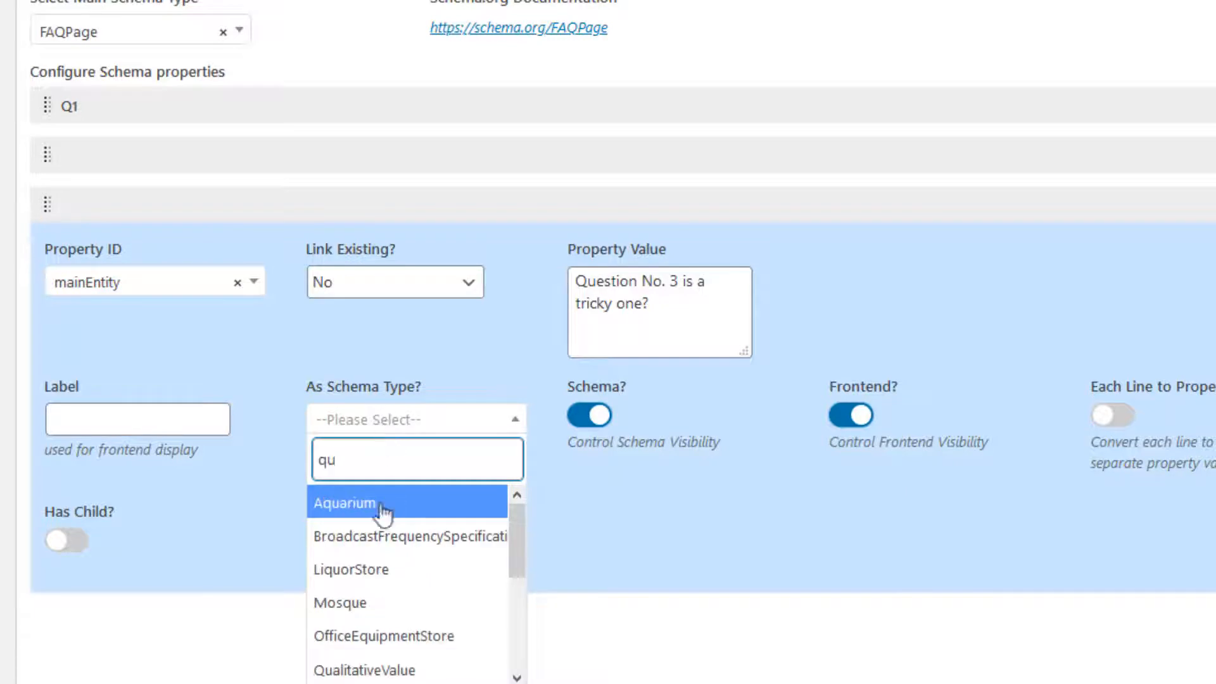
type("est")
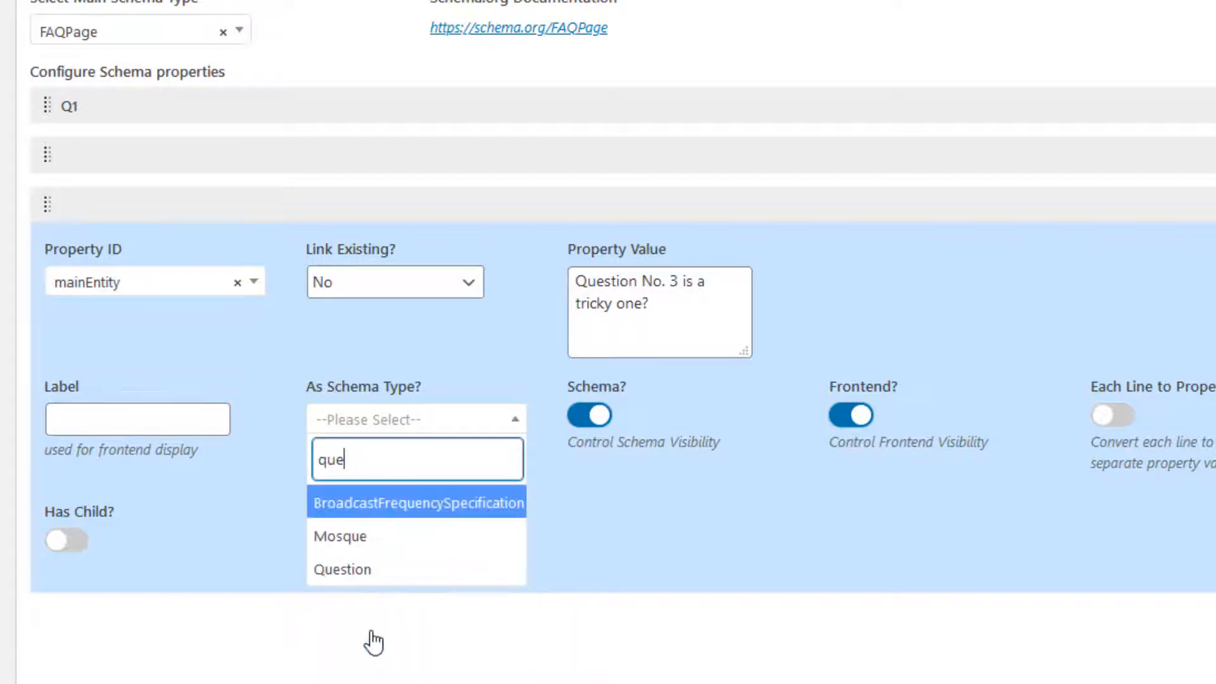
left_click(371, 504)
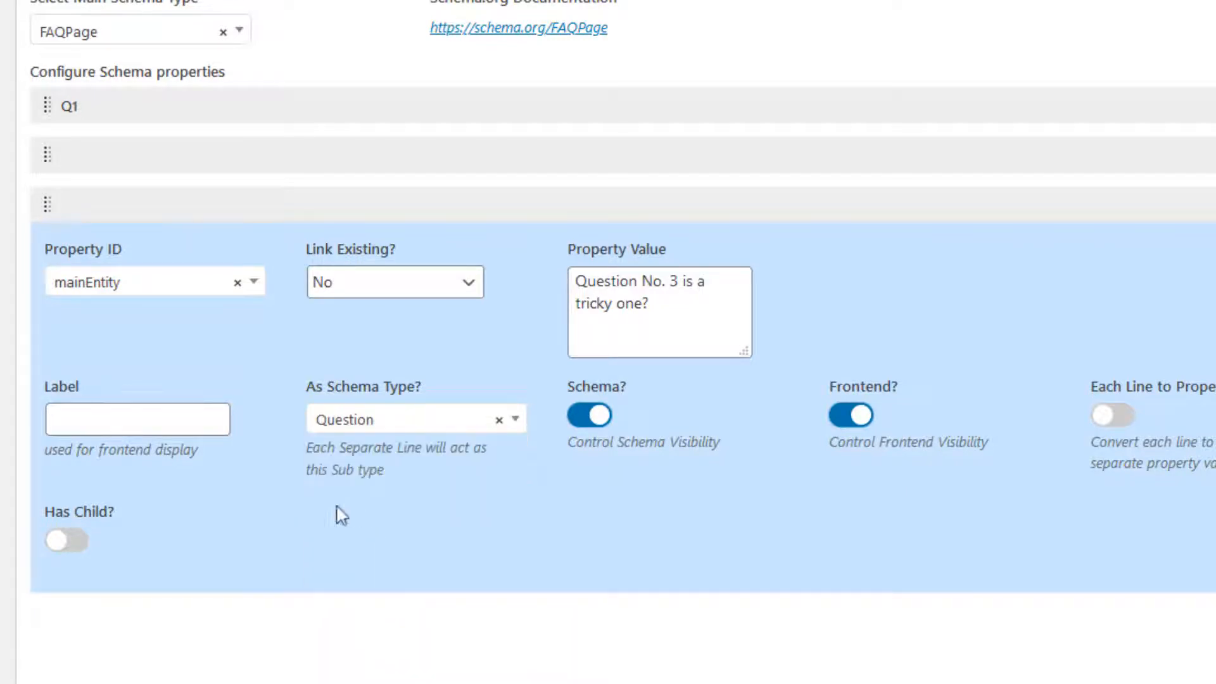
left_click(77, 539)
scroll(306, 317, "down", 5)
scroll(310, 320, "up", 5)
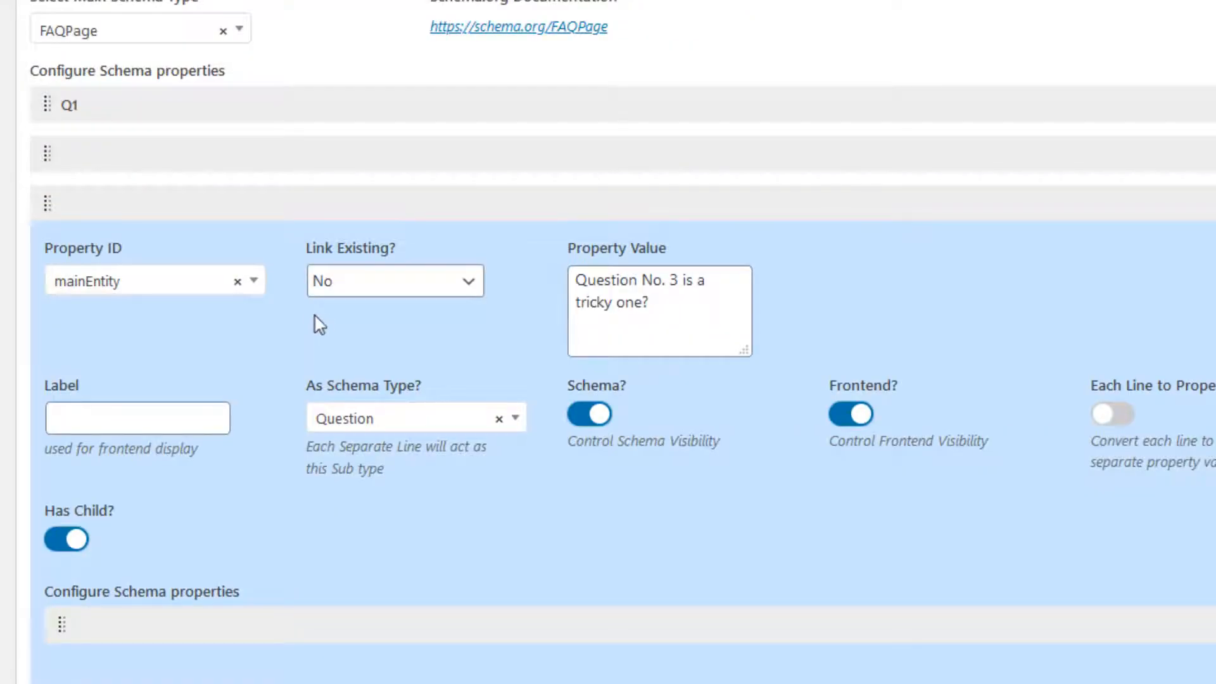
Step: Add a nested acceptedAnswer property under the question with schema type Answer
scroll(319, 324, "down", 5)
left_click(377, 304)
left_click(214, 389)
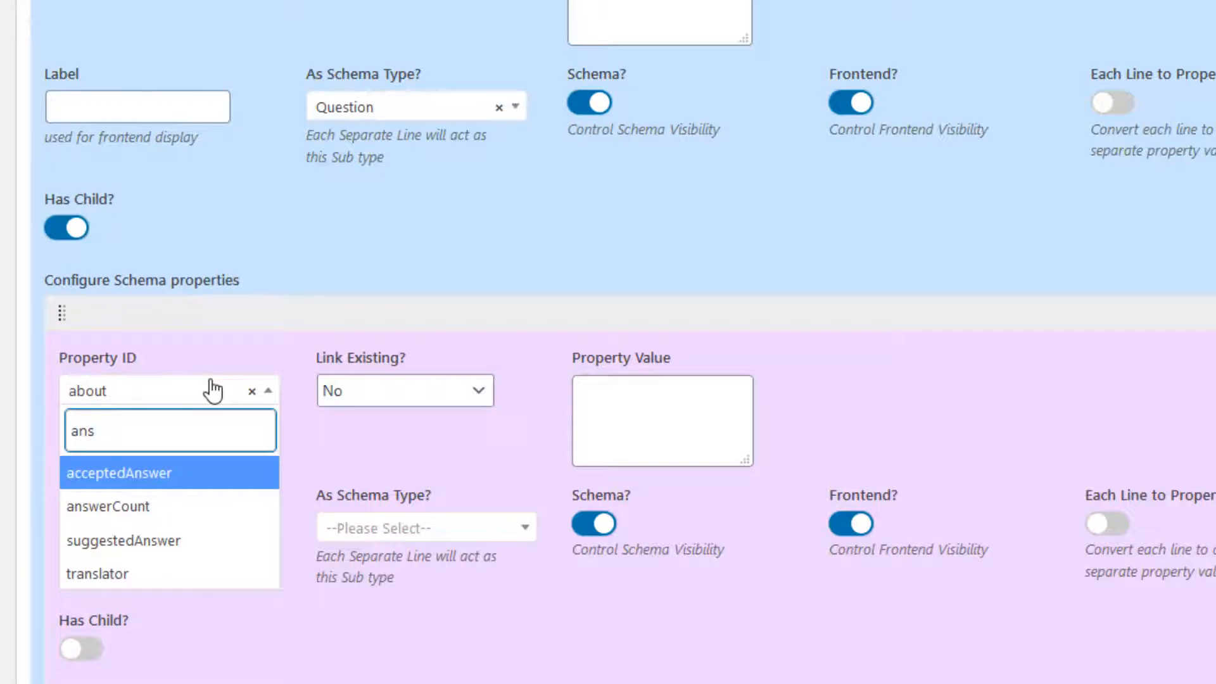
left_click(167, 468)
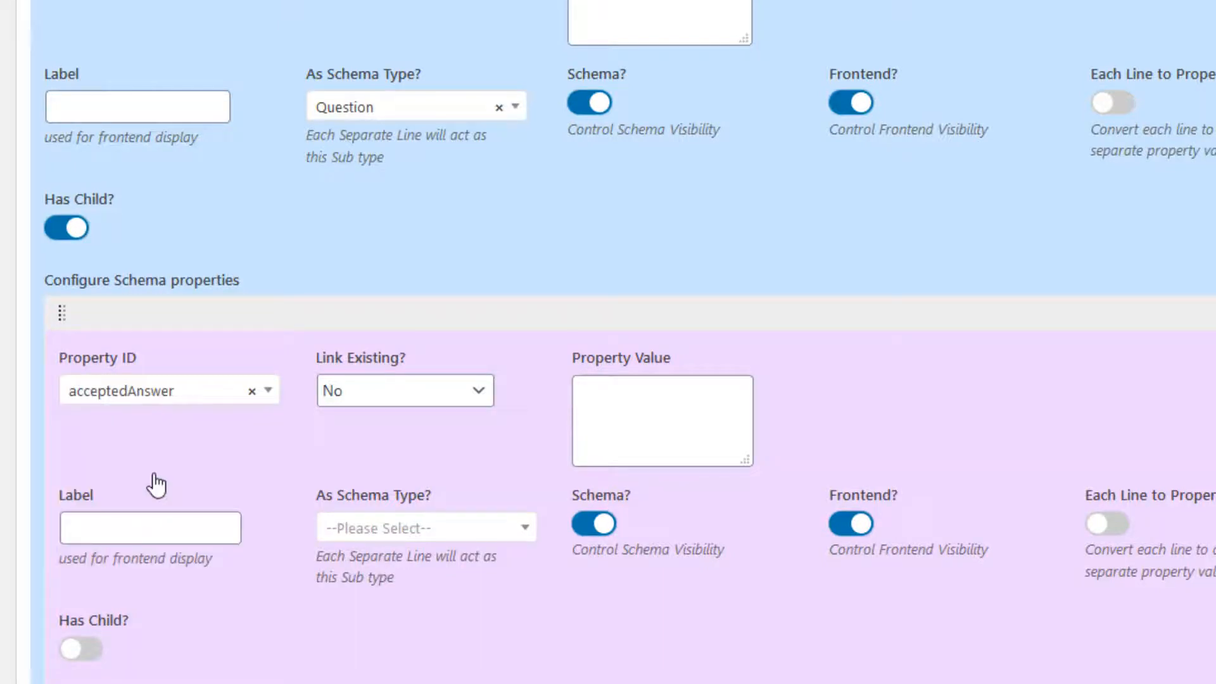
left_click(370, 535)
type("answ")
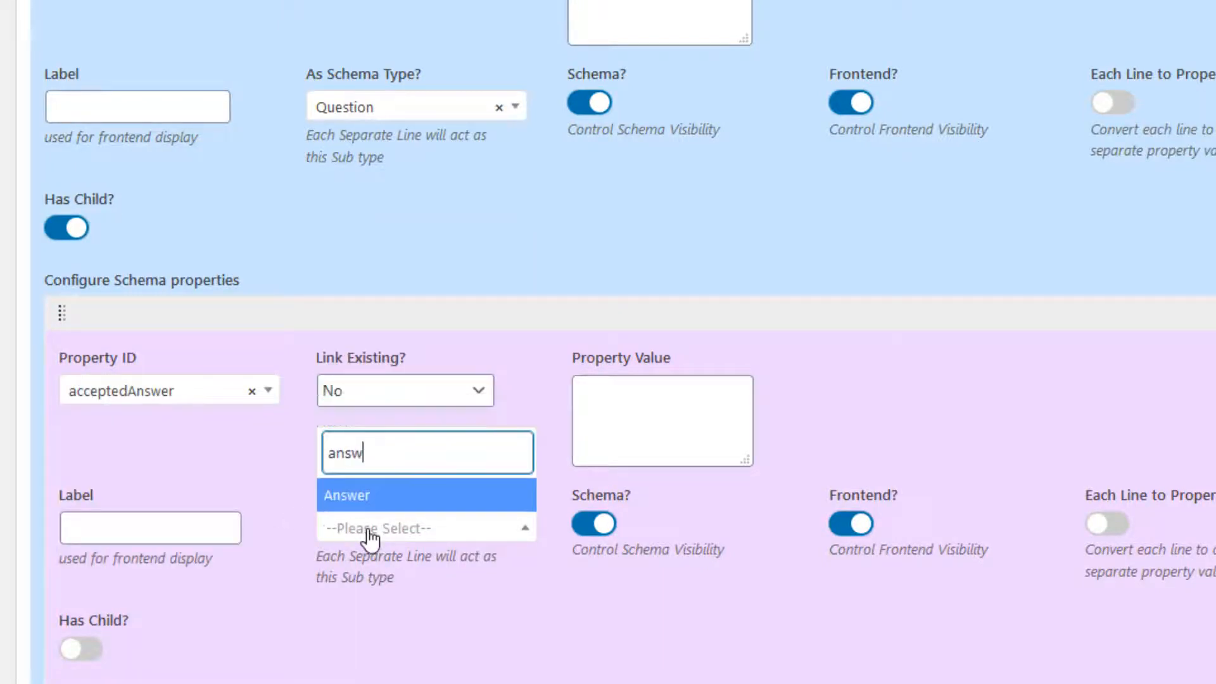
left_click(372, 496)
Step: Label the third question field Q3
left_click(98, 112)
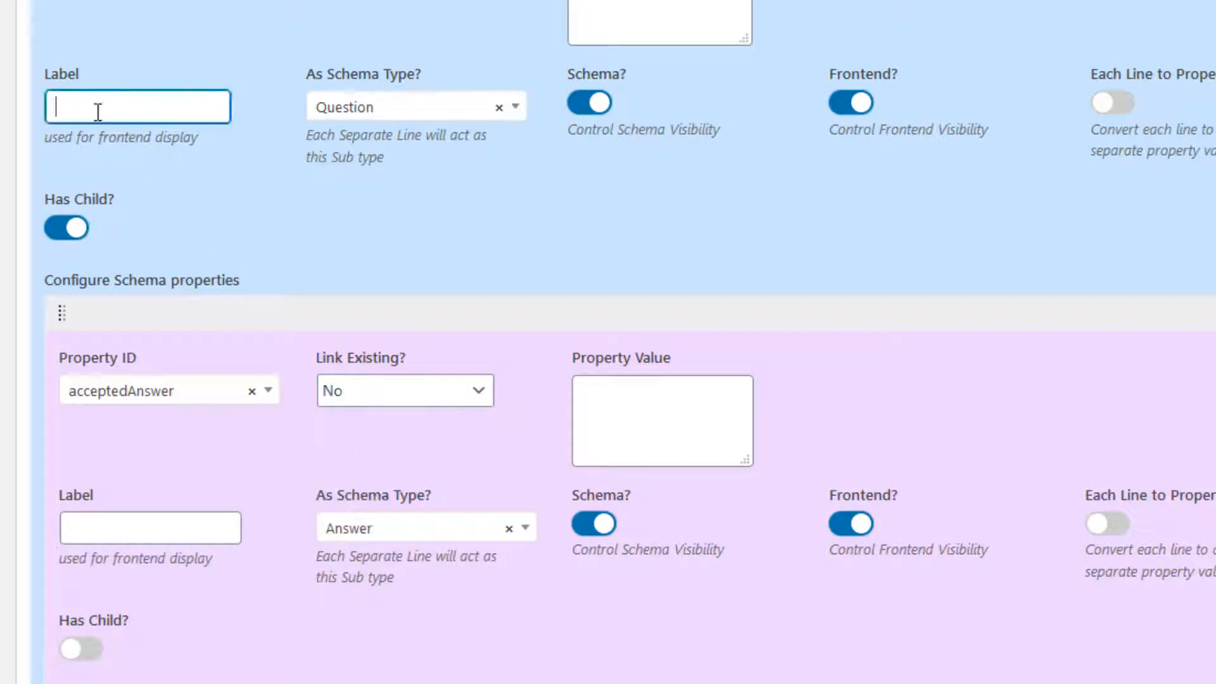
type("Q3")
left_click(335, 247)
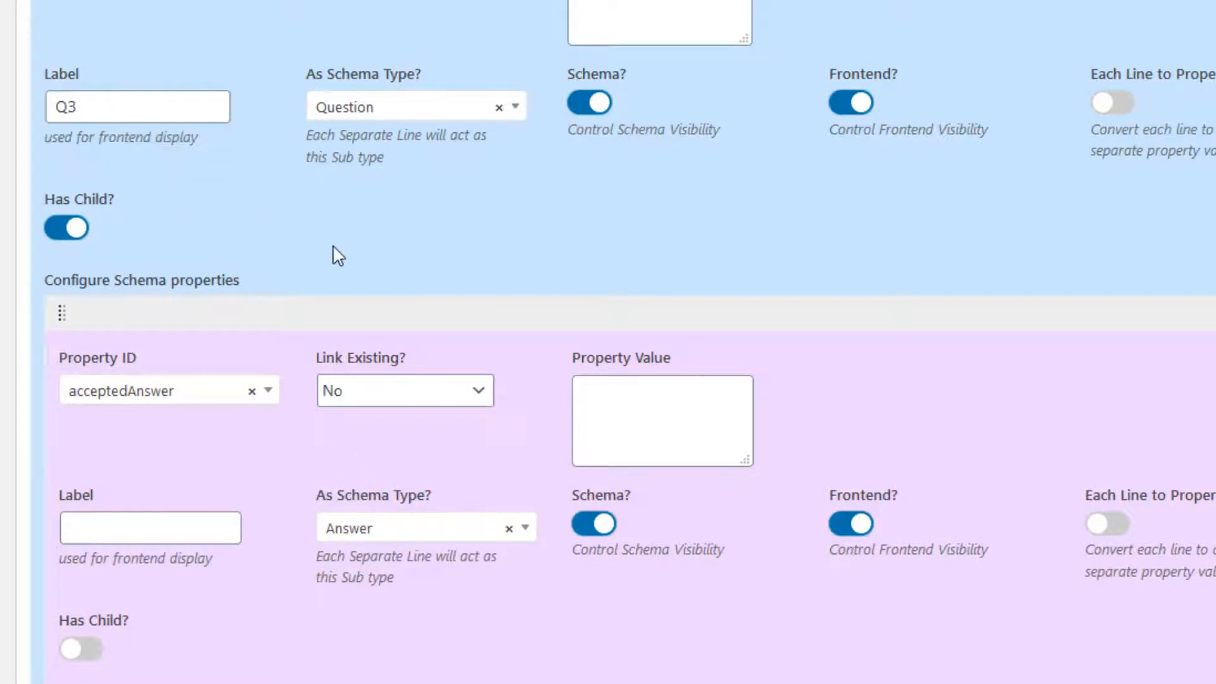
Step: Enable Has Child on acceptedAnswer and set its nested Property ID to text
scroll(285, 259, "down", 3)
left_click(71, 310)
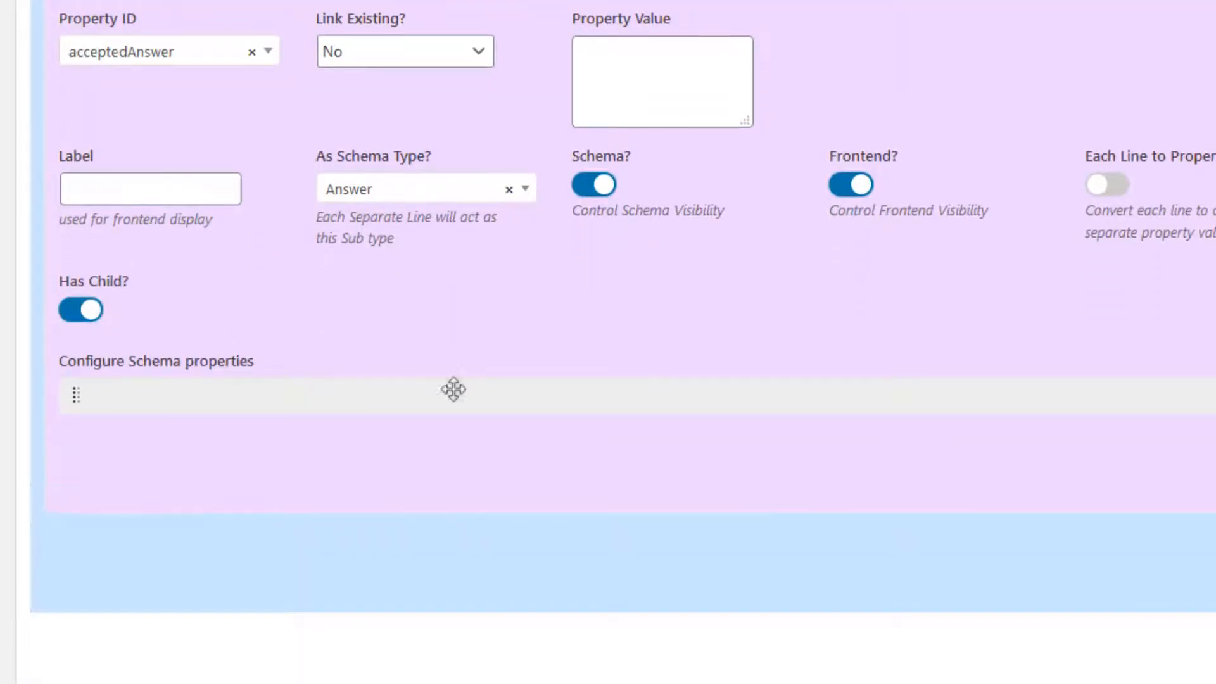
left_click(193, 469)
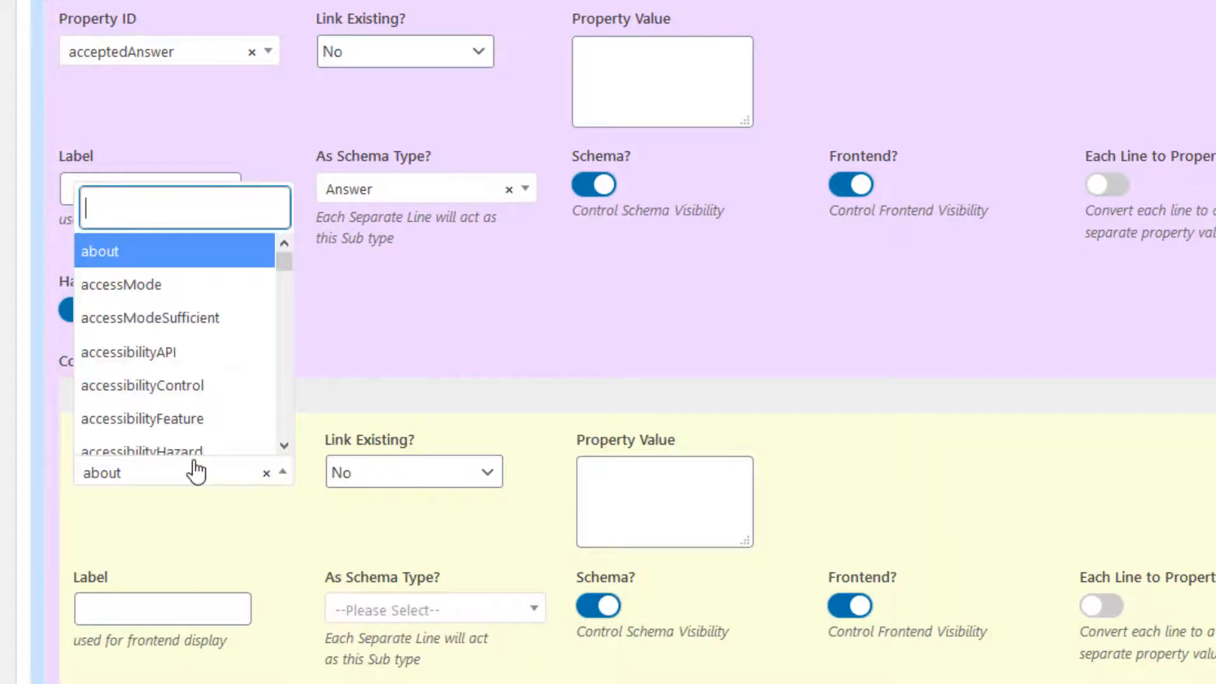
type("y")
key("BackSpace")
type("text")
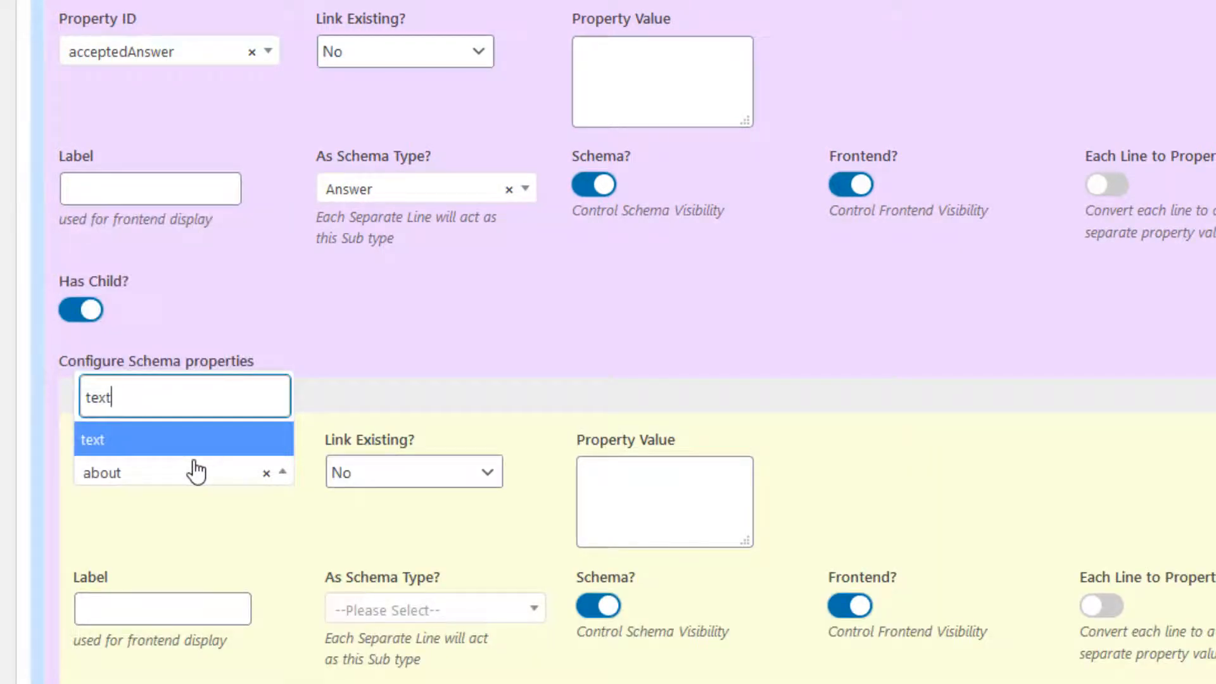
left_click(149, 446)
Step: Paste the answer "Well, answer is quite simple for 3rd question" from the Help Page into the text property's value
left_click(677, 516)
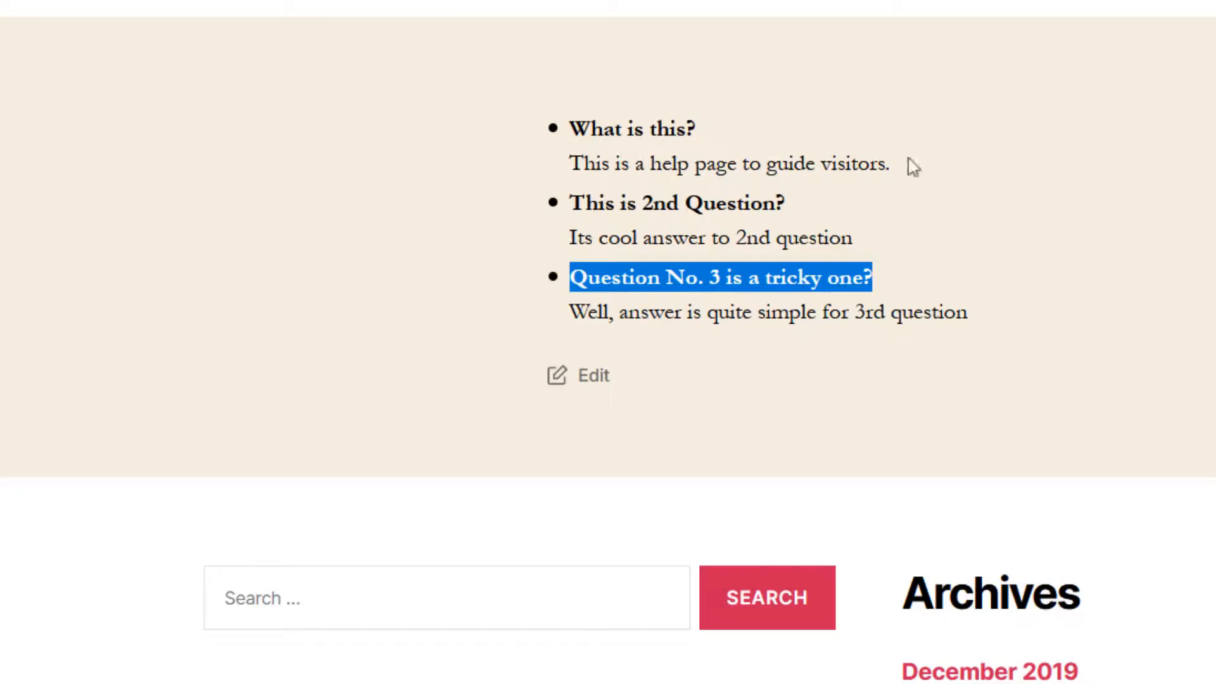
left_click_drag(968, 313, 578, 312)
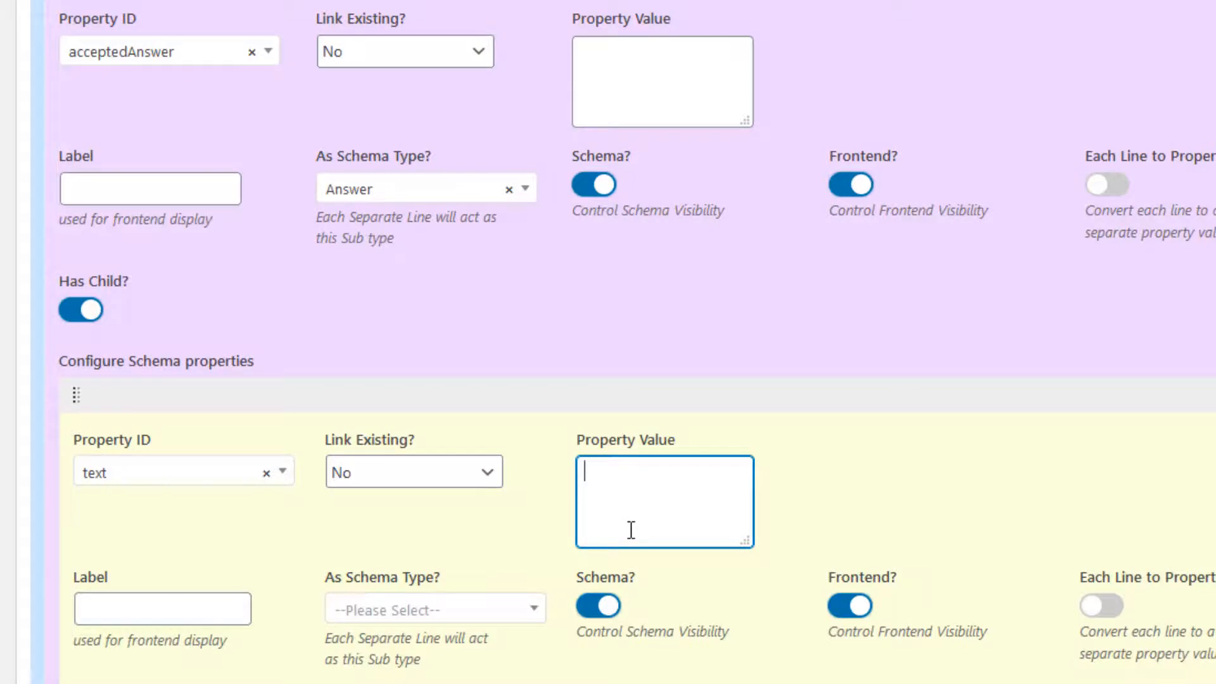
type("Well, answer is quite simple for 3rd question")
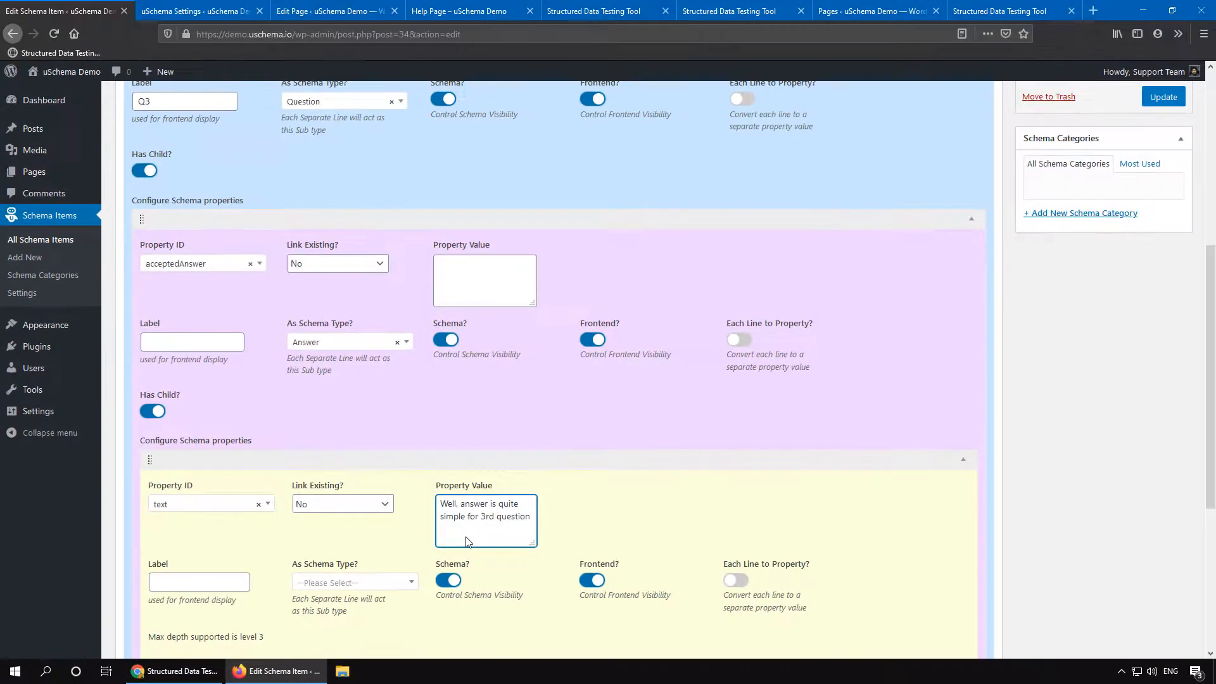
Step: Update the schema item to save the third question
scroll(525, 535, "up", 5)
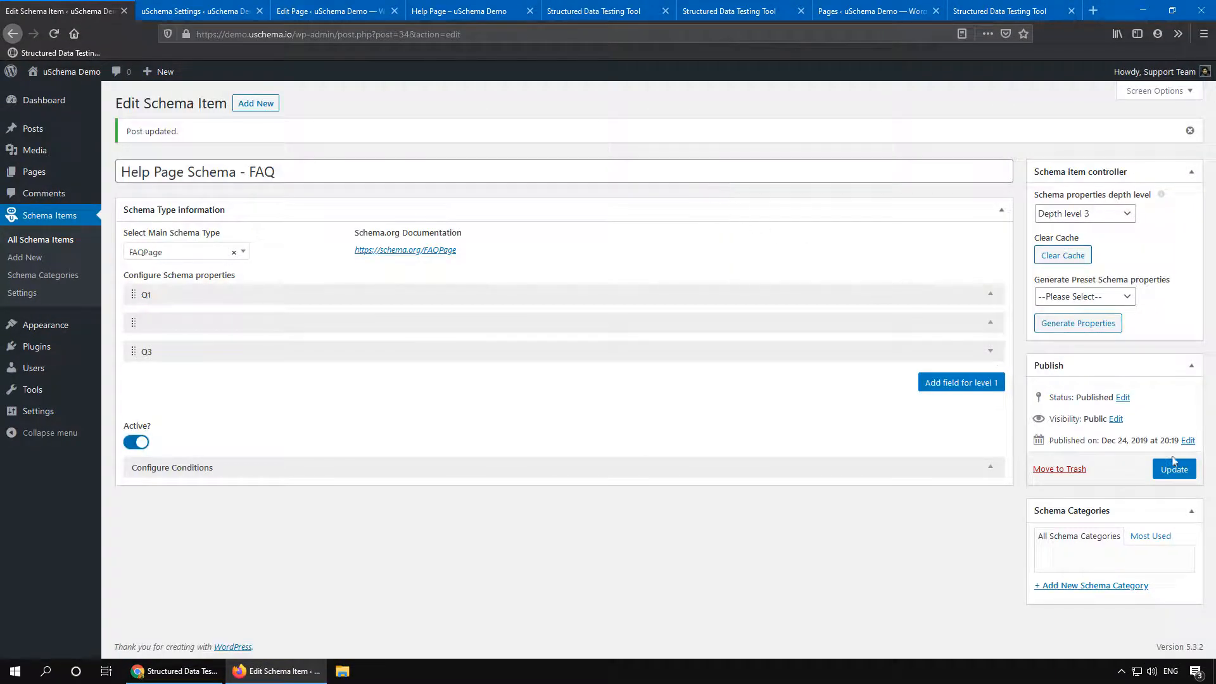
left_click(1178, 468)
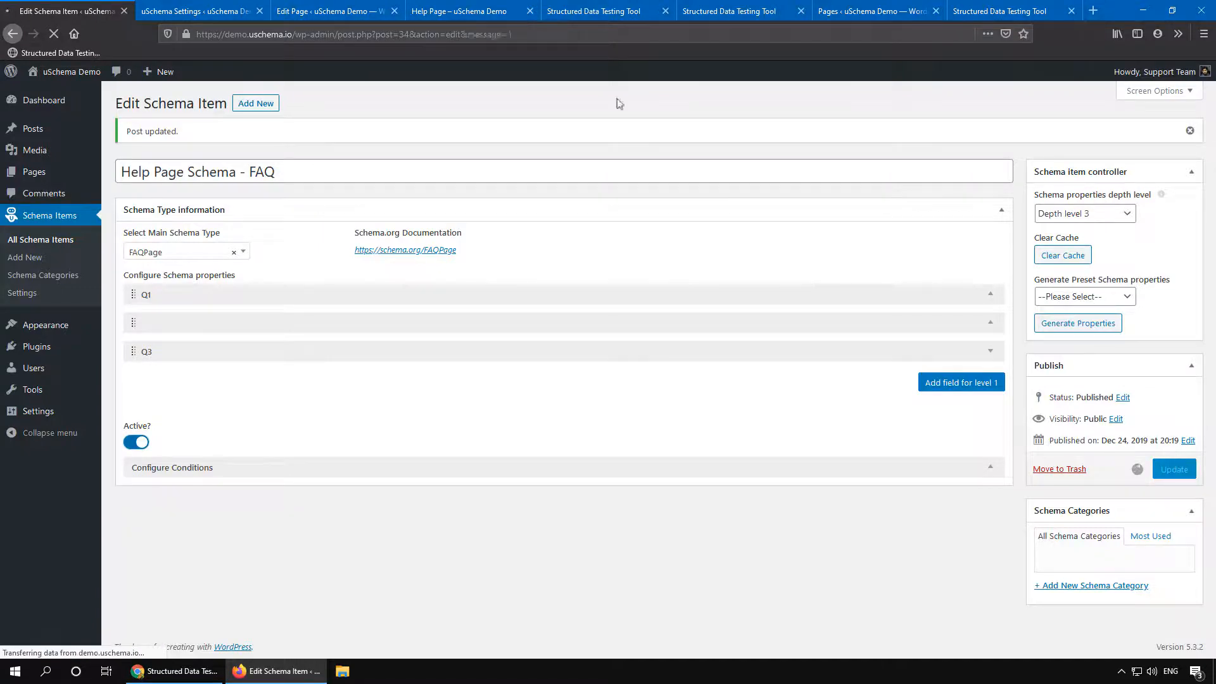
Step: Reload the Help Page and check its FAQPage structured data in the Schema Tester
left_click(467, 10)
left_click(54, 34)
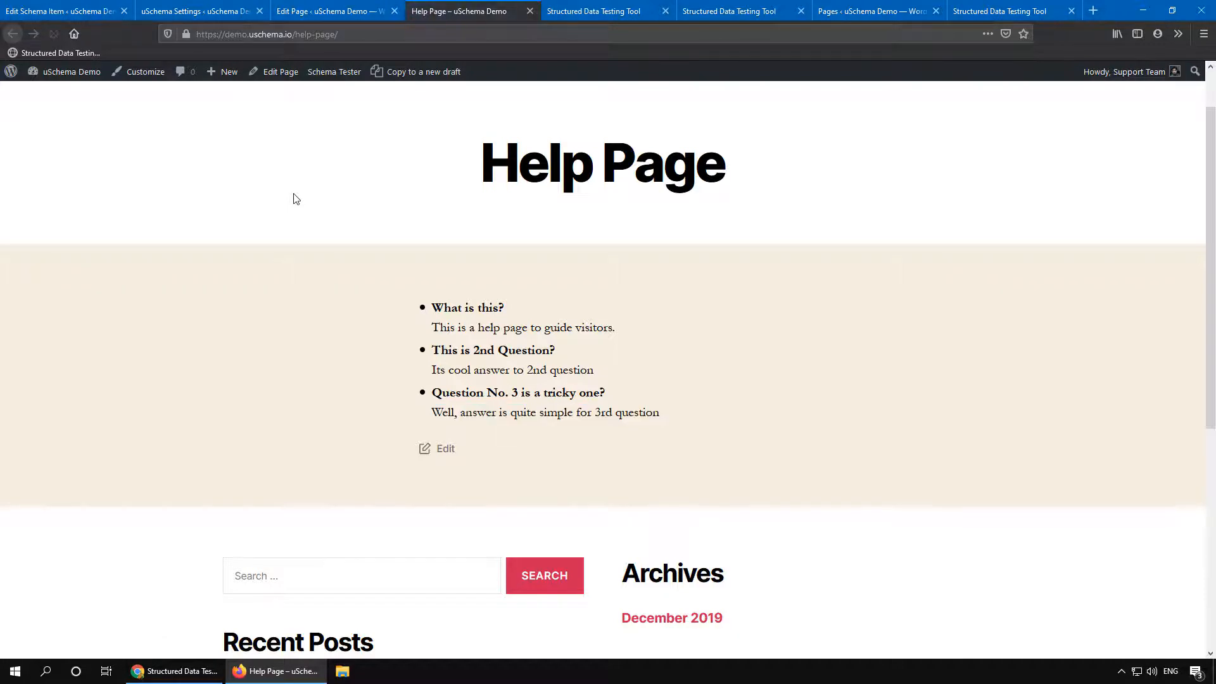
left_click(329, 73)
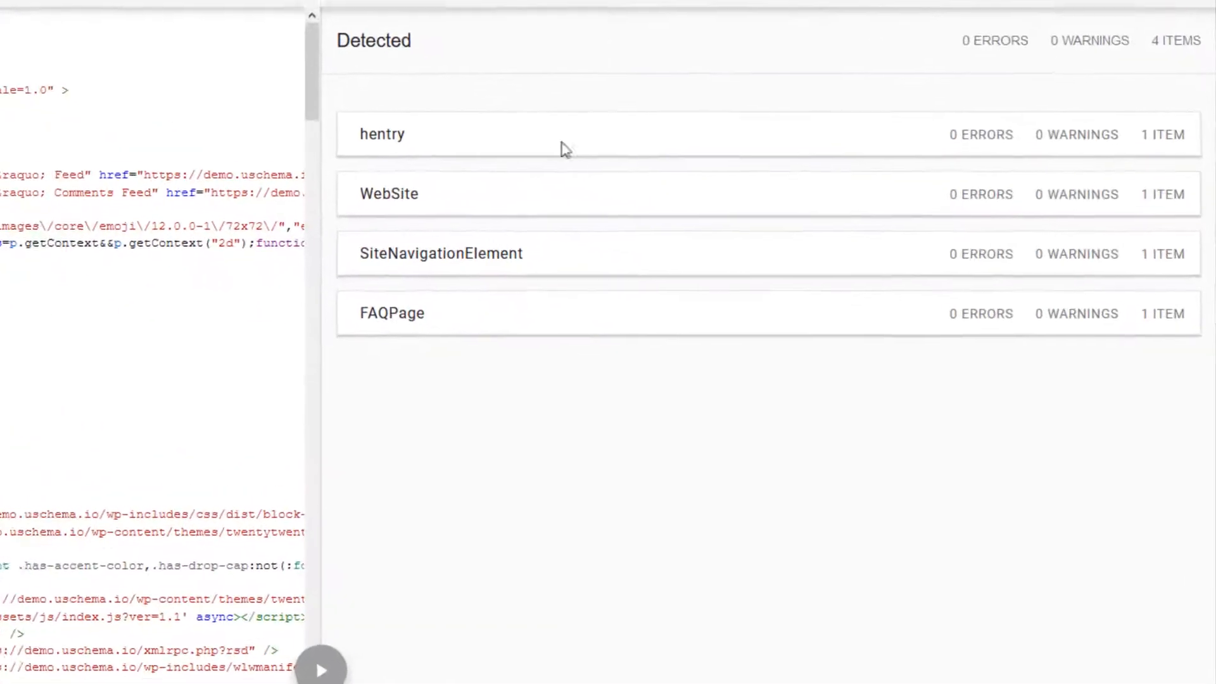
left_click(760, 372)
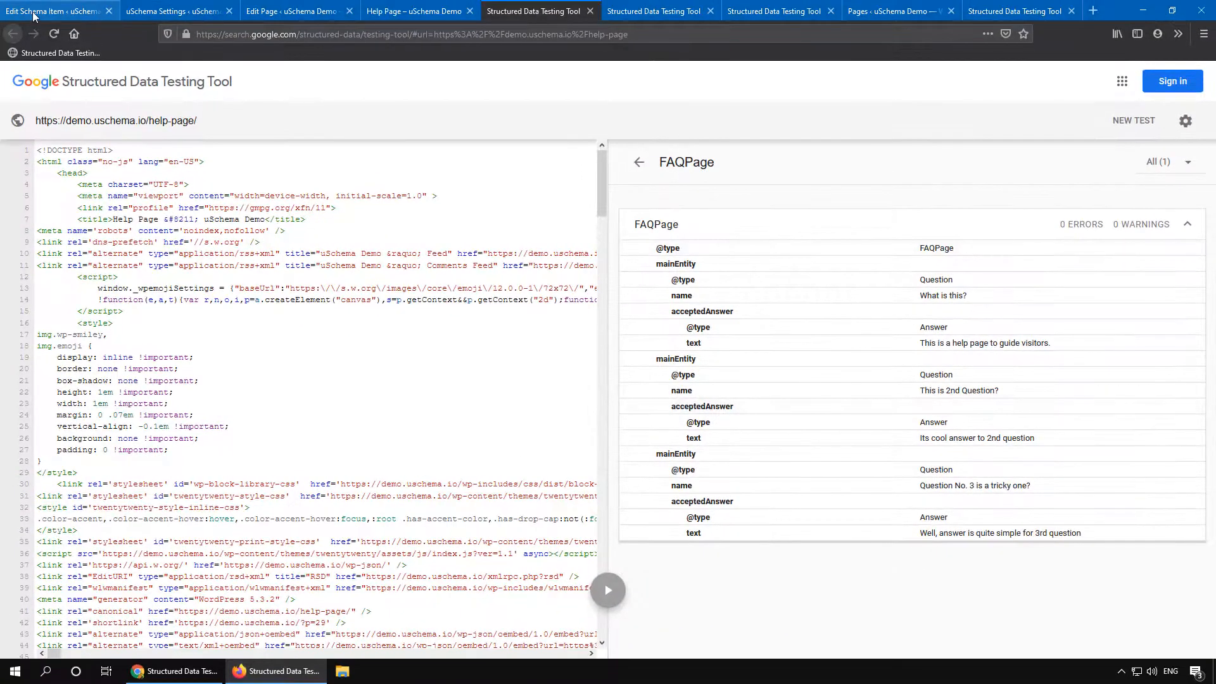
Step: Expand Q1 and add a new level-2 property with Property ID author
left_click(33, 16)
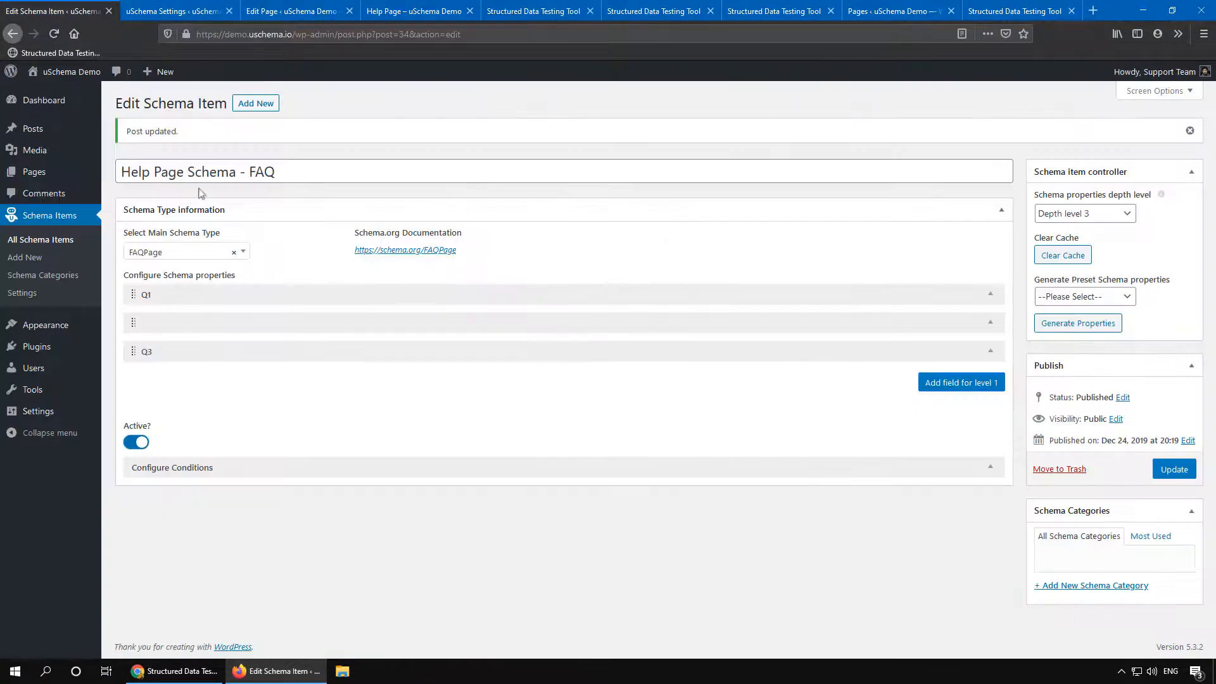
left_click(298, 290)
scroll(301, 299, "down", 2)
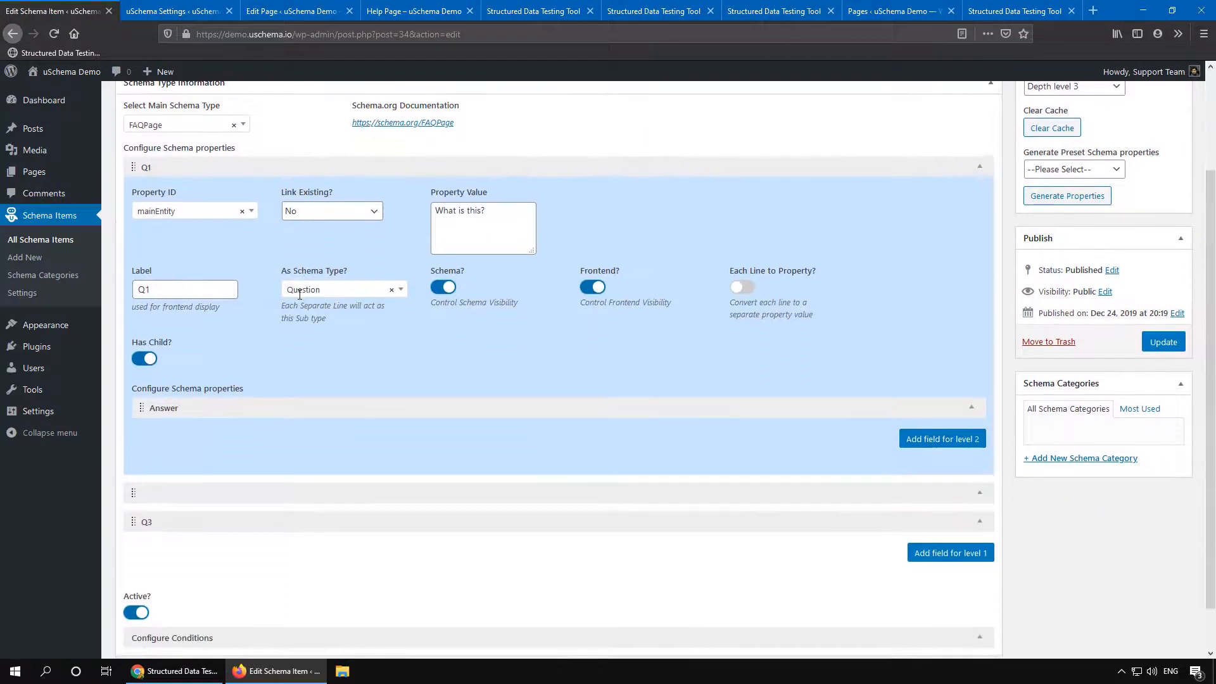
scroll(298, 295, "down", 1)
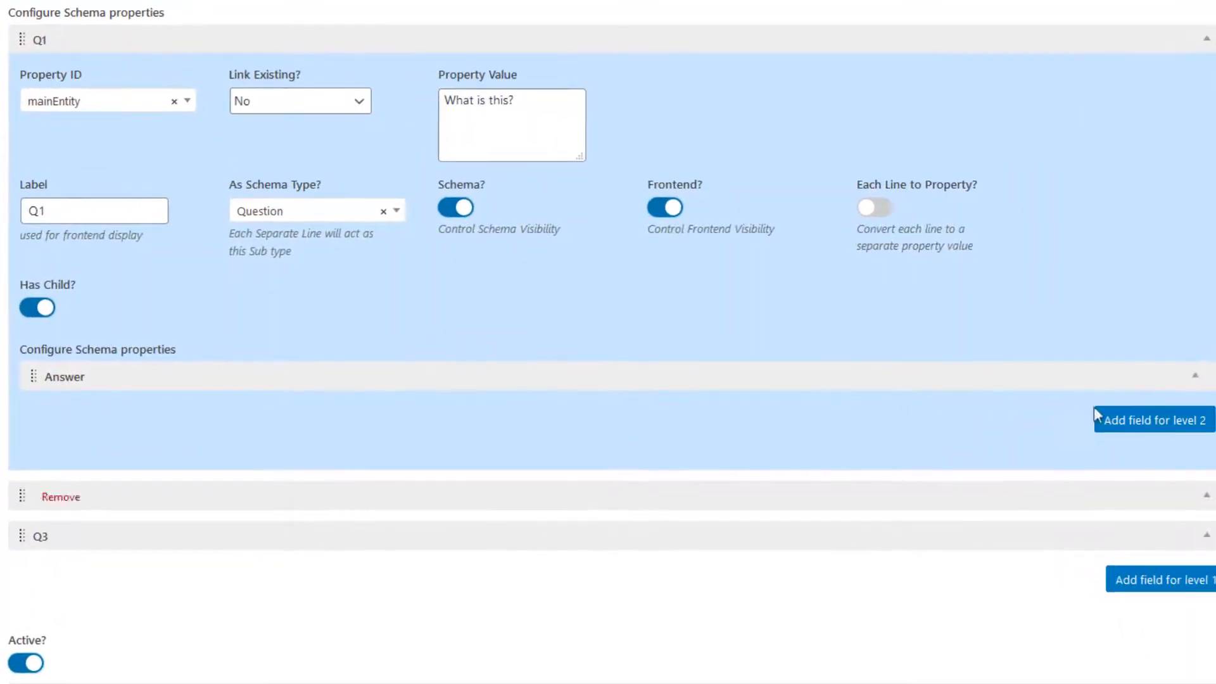
left_click(1077, 417)
left_click(223, 424)
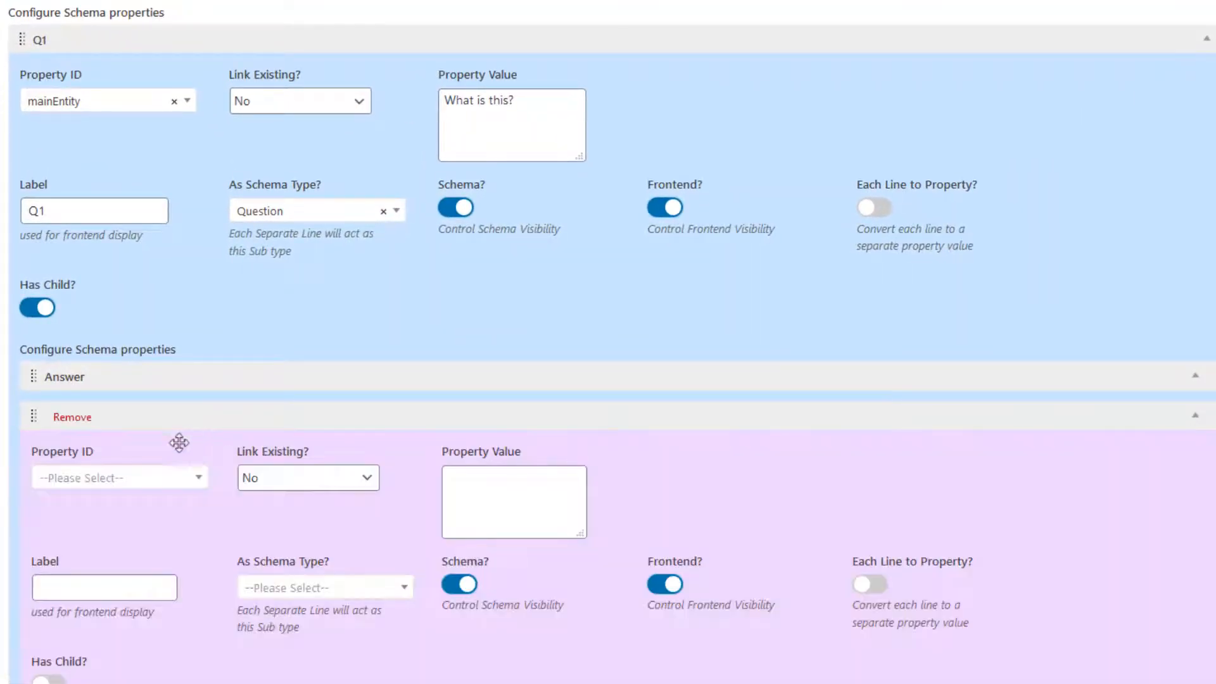
left_click(109, 482)
left_click(109, 483)
left_click(108, 482)
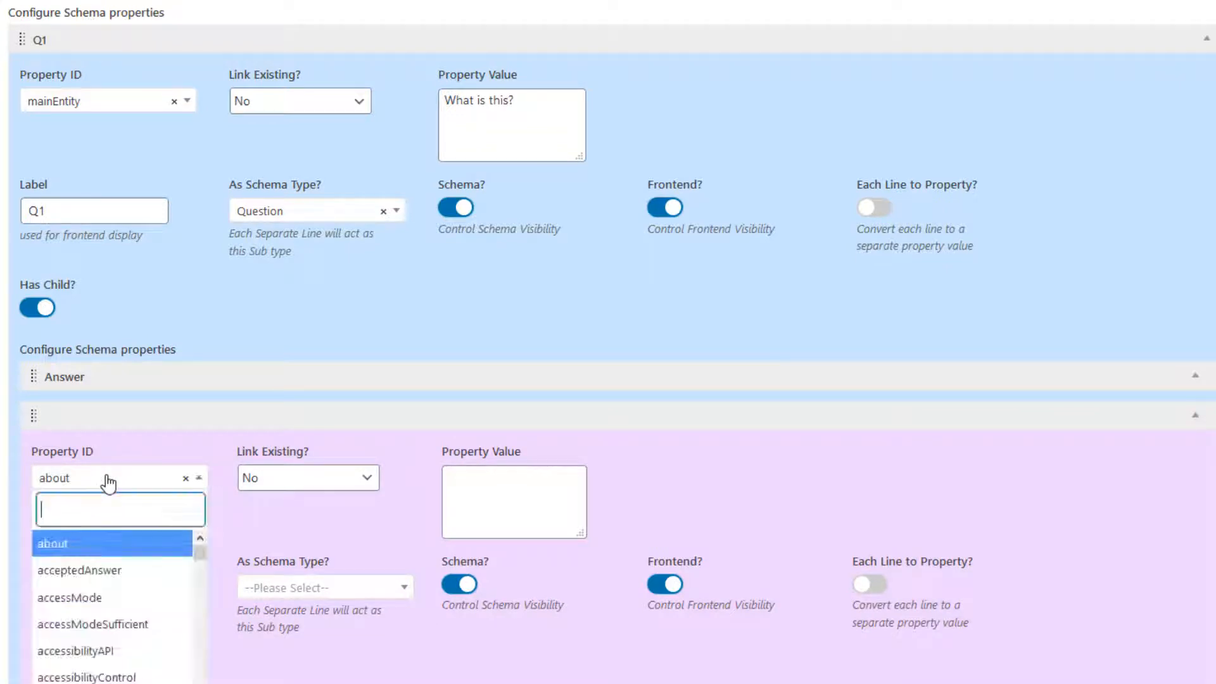
type("auth")
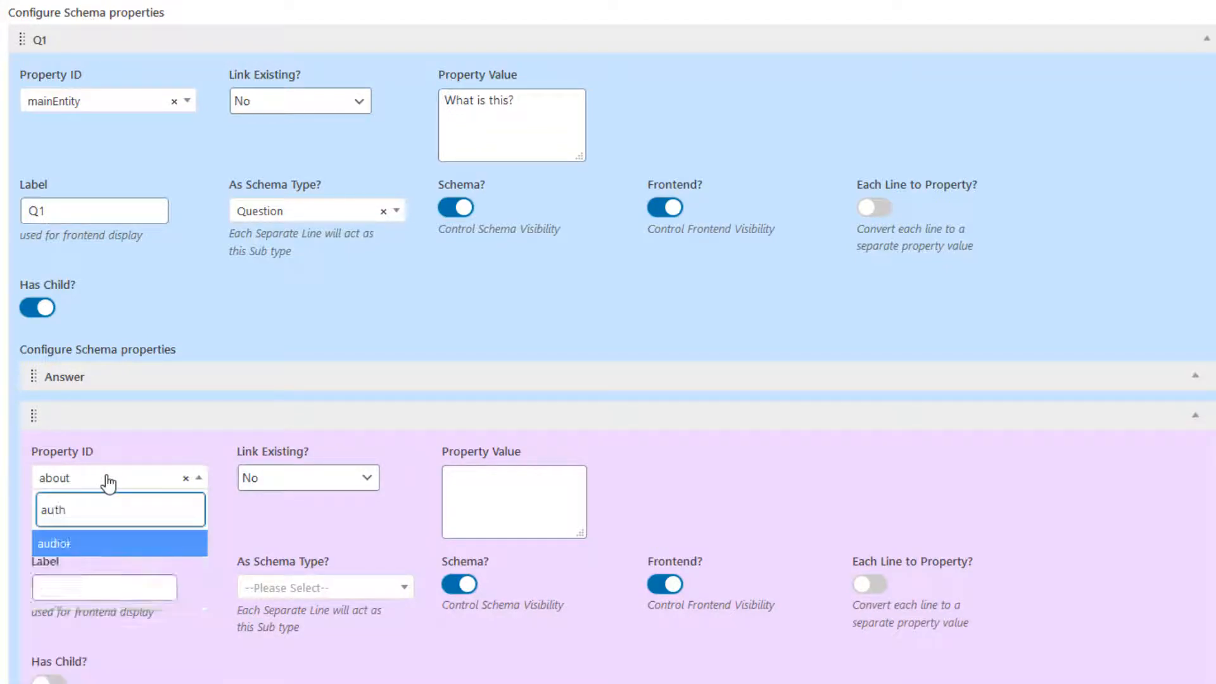
left_click(86, 547)
Step: Set the author property's As Schema Type to Person
scroll(253, 412, "down", 5)
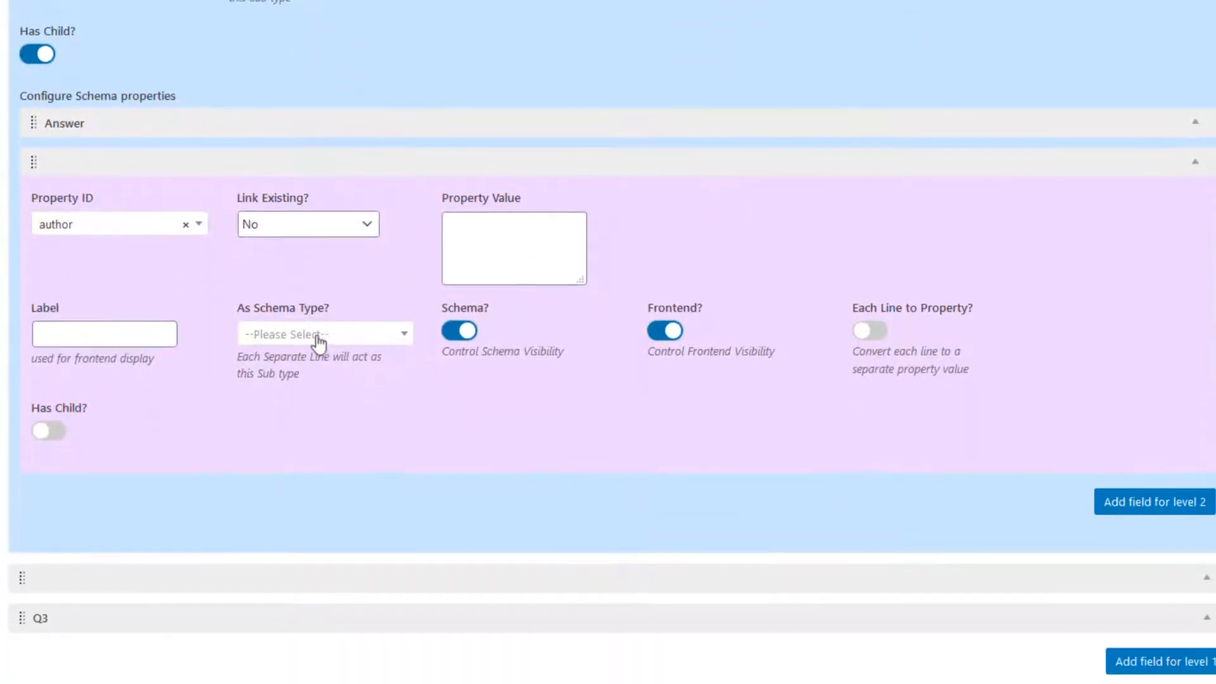
left_click(339, 321)
type("Pa")
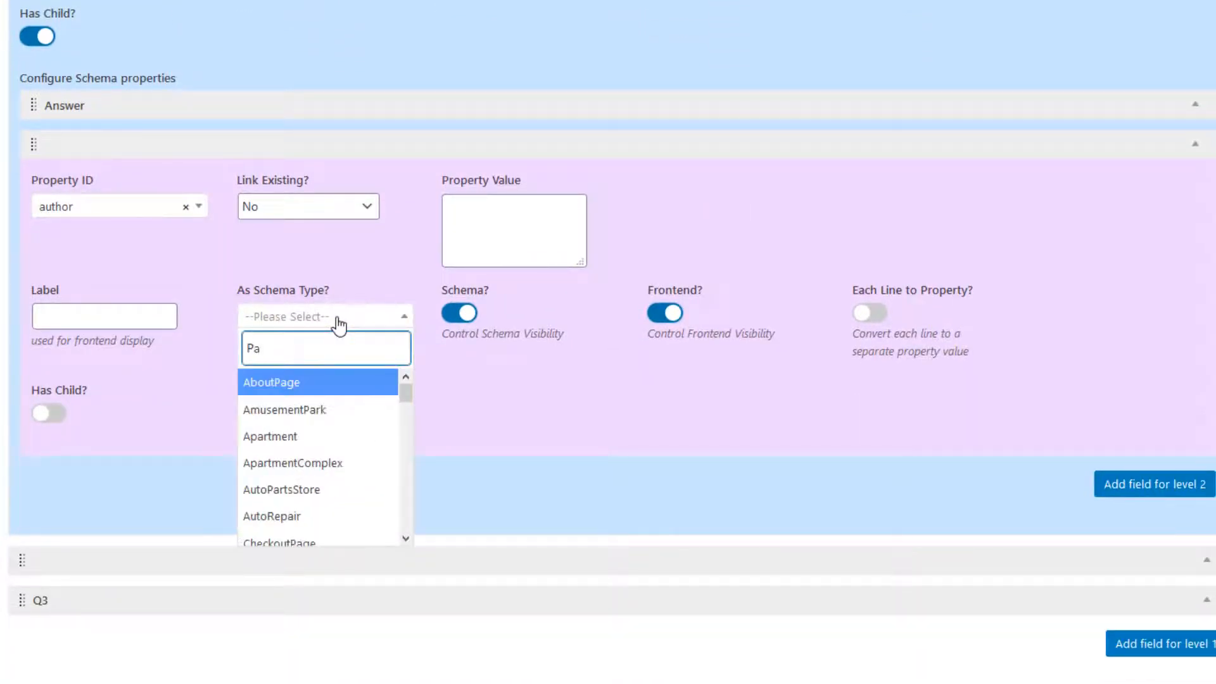
key("BackSpace")
type("ers")
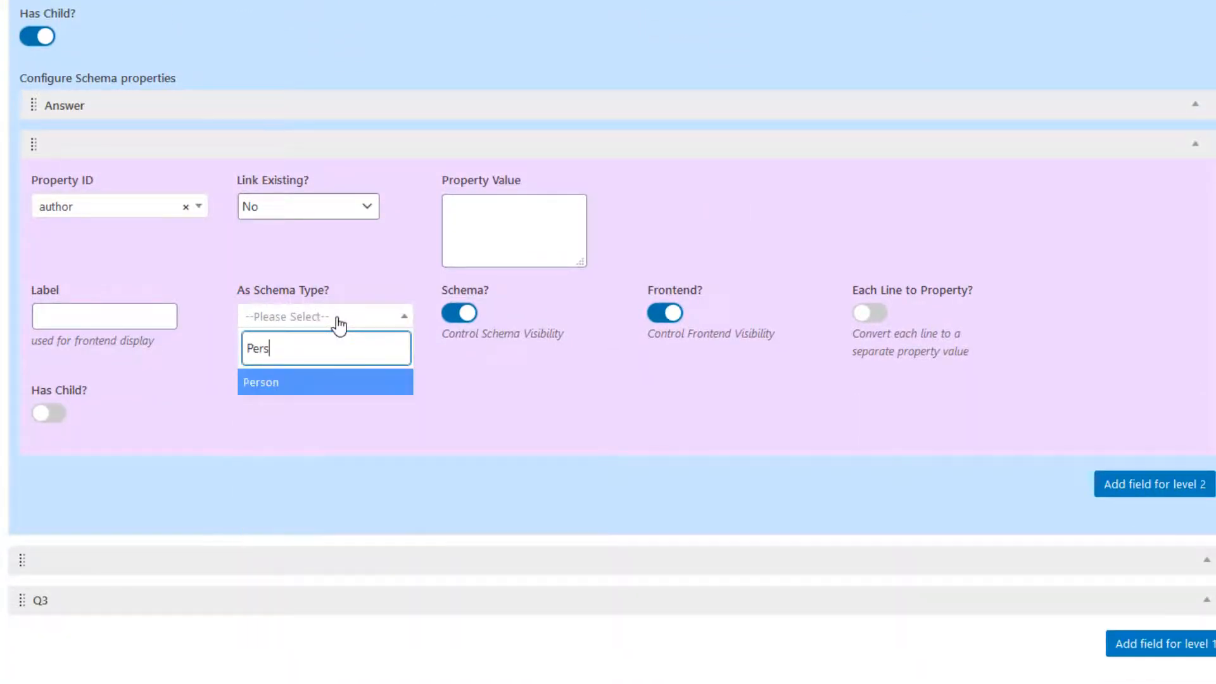
left_click(277, 383)
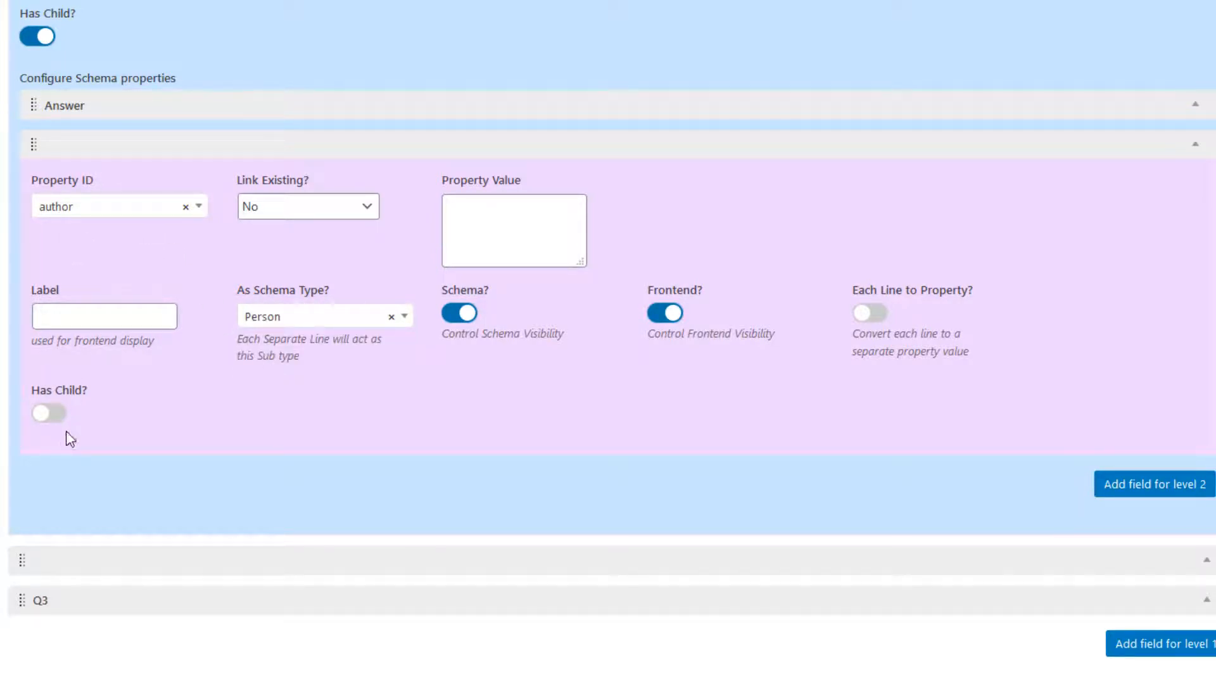
Step: Enter the author's name as the property value and update the schema item
left_click(516, 225)
type("R")
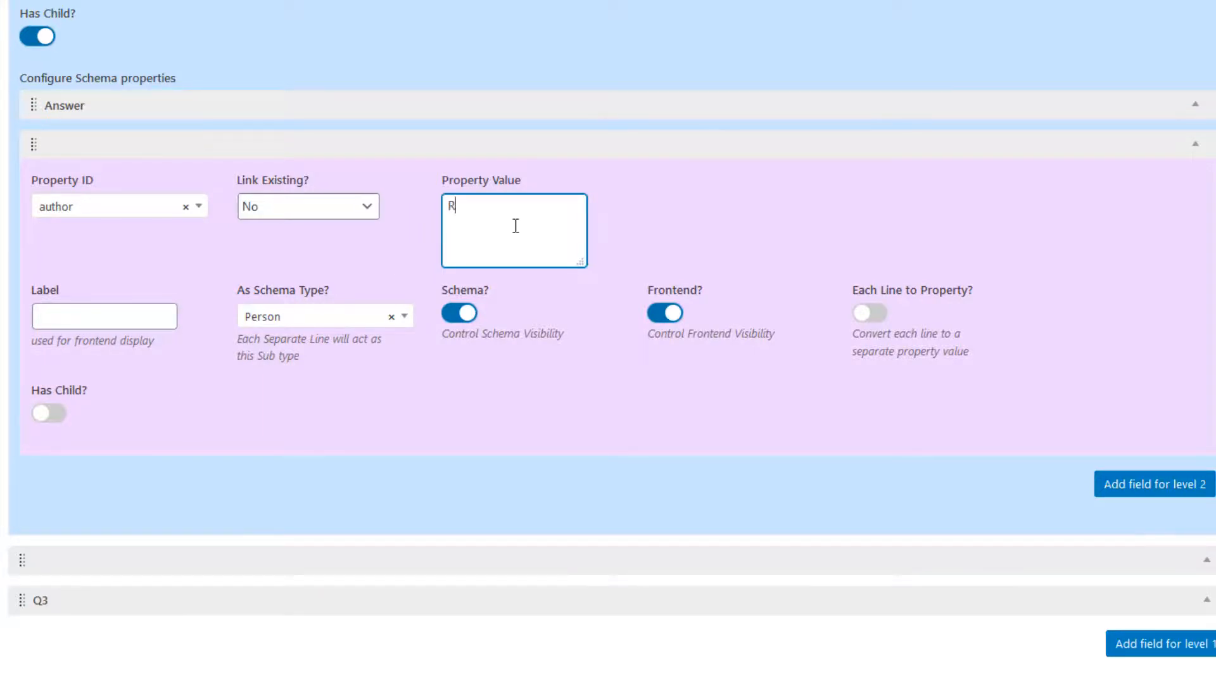
type("ao,")
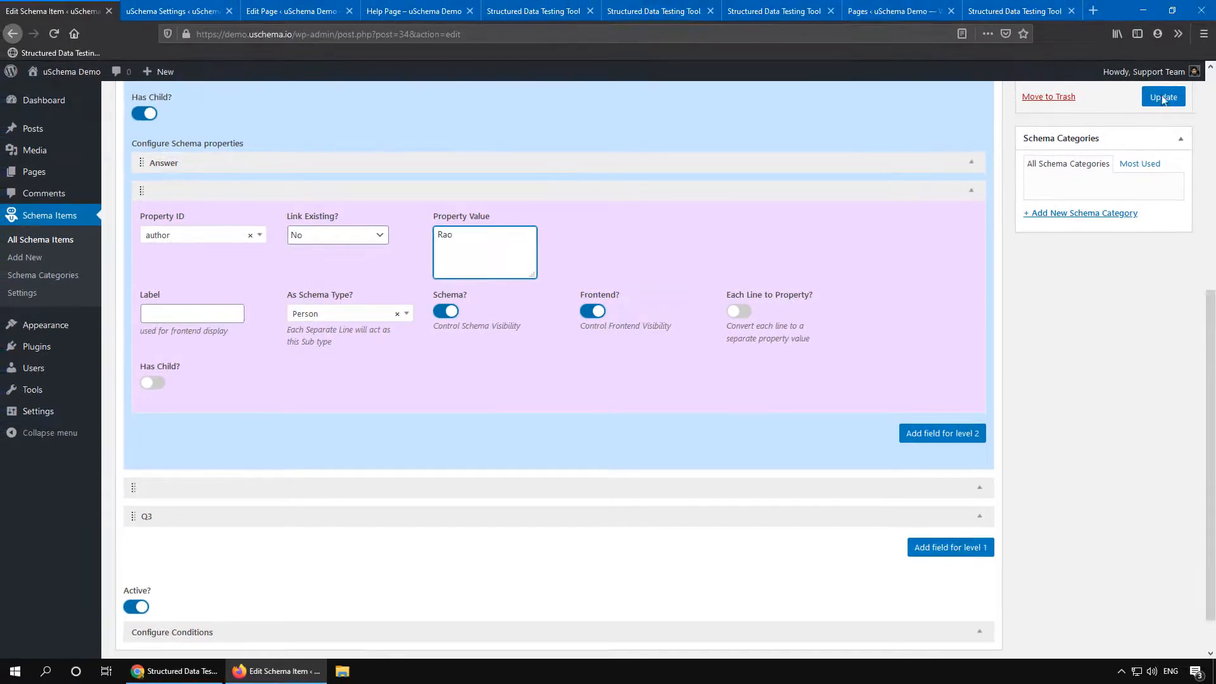
left_click(1163, 99)
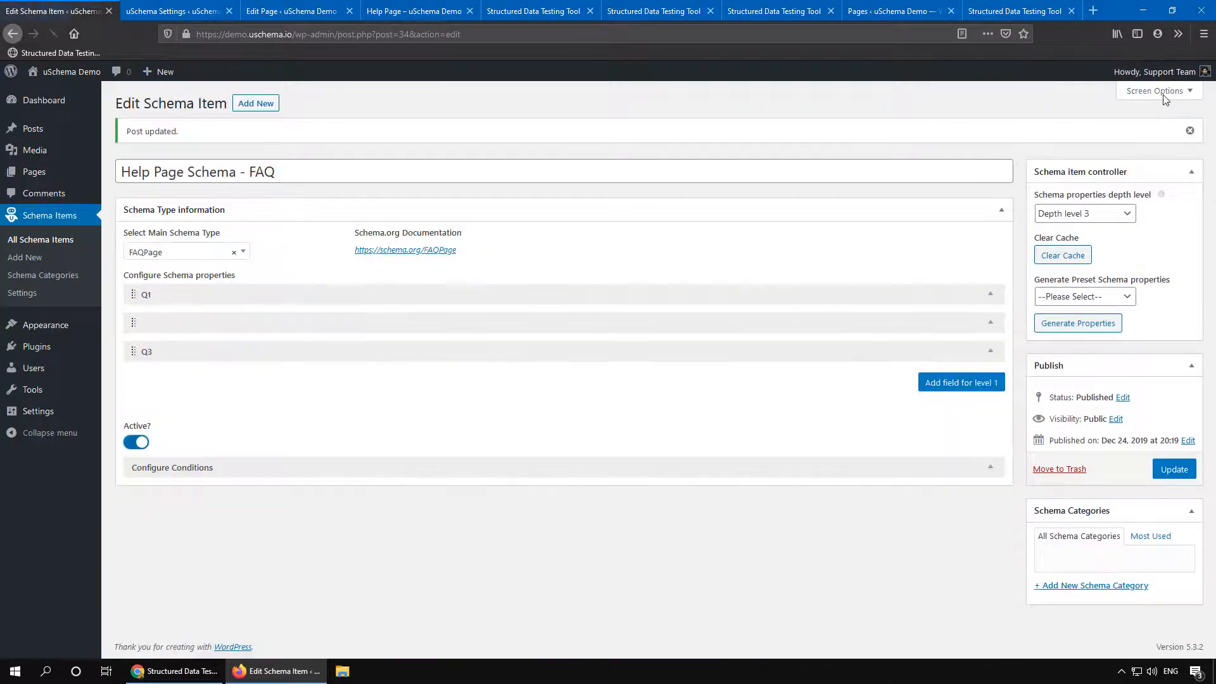
Step: Expand Q1 and add another level-2 property with Property ID datePublished
left_click(443, 295)
scroll(572, 329, "down", 2)
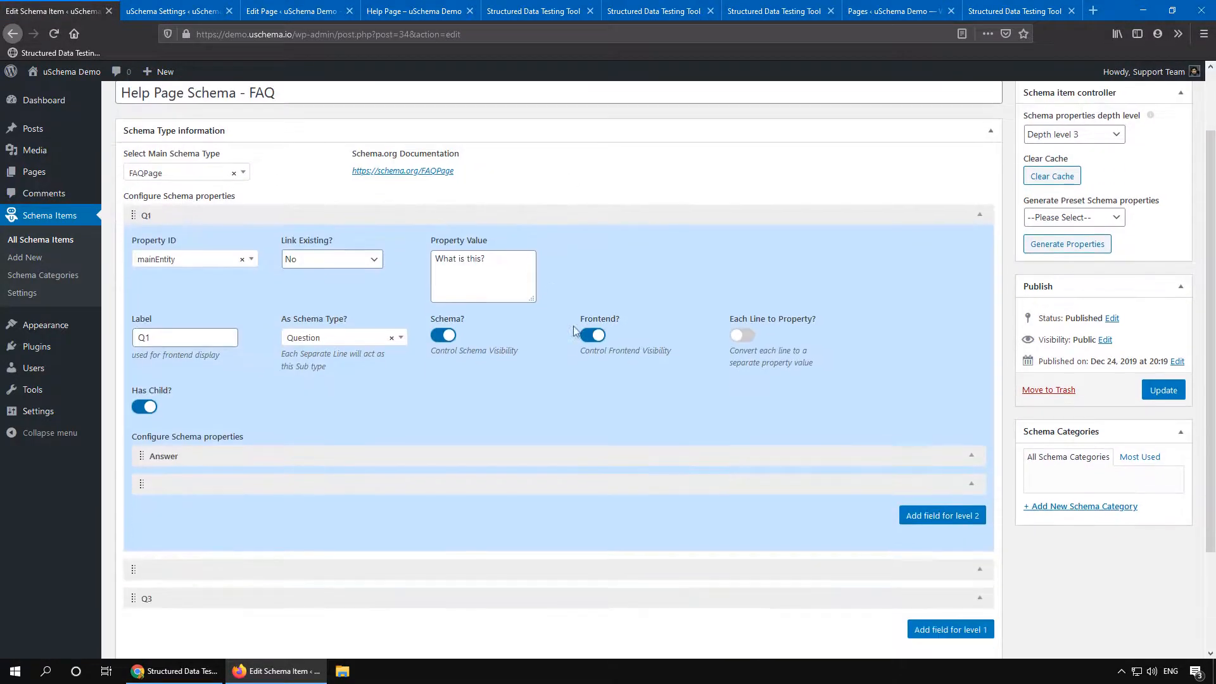
scroll(573, 329, "down", 3)
left_click(927, 400)
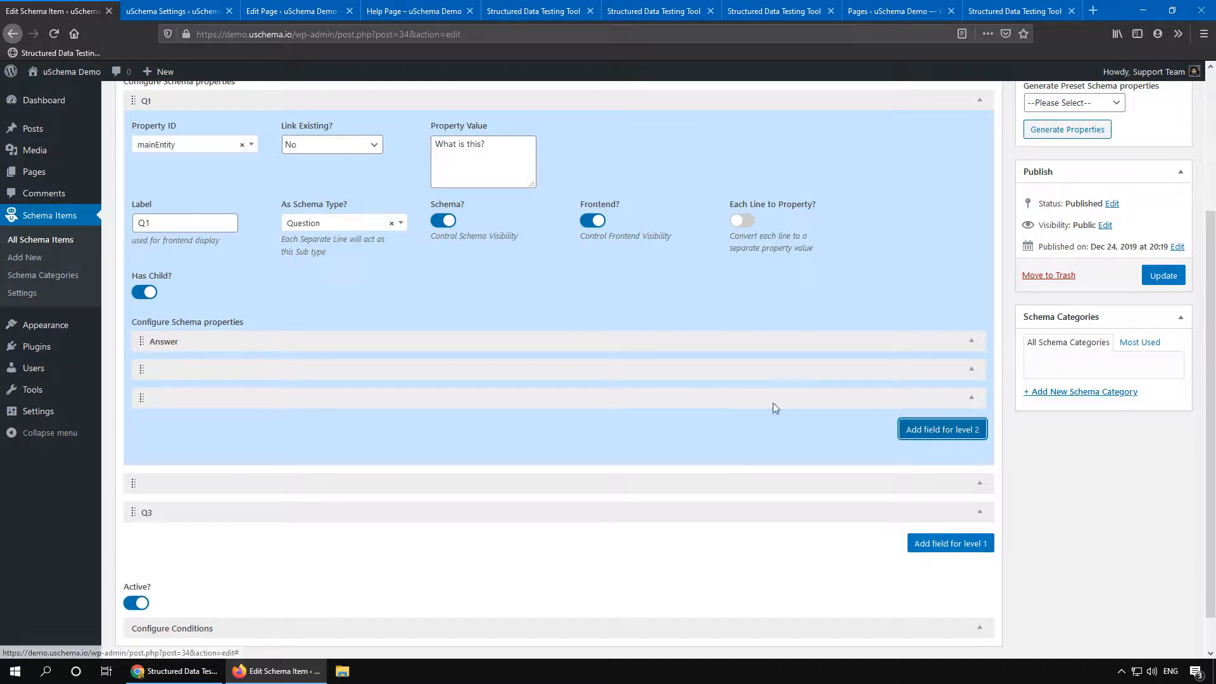
left_click(307, 399)
left_click(195, 442)
type("date")
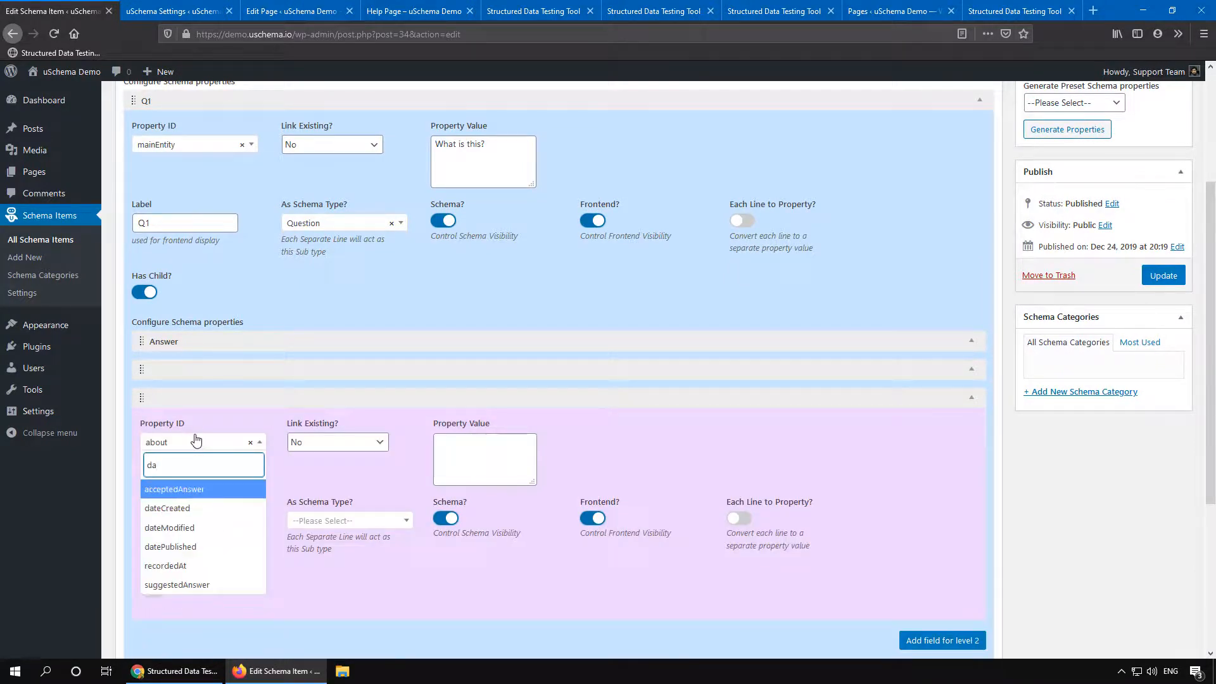
key("Down")
key("Down")
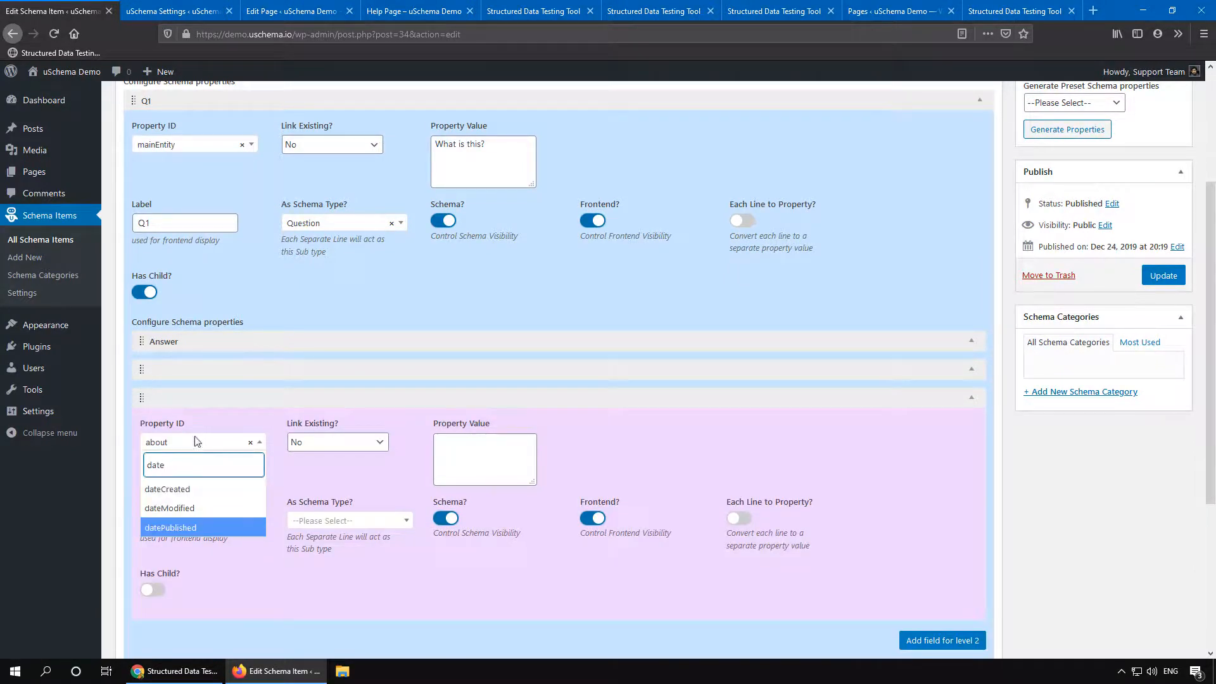
left_click(189, 531)
Step: Set the datePublished value to 2019-12-24 and update the schema item
left_click(468, 450)
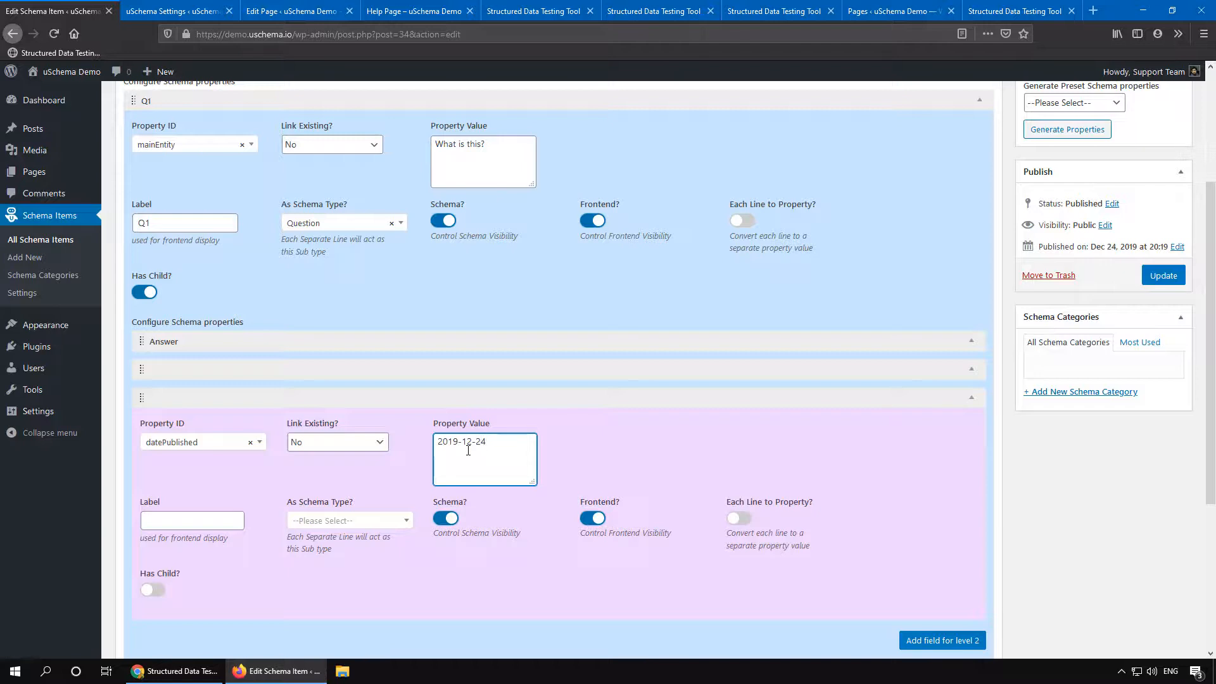
type("2019-12-24")
left_click(1152, 279)
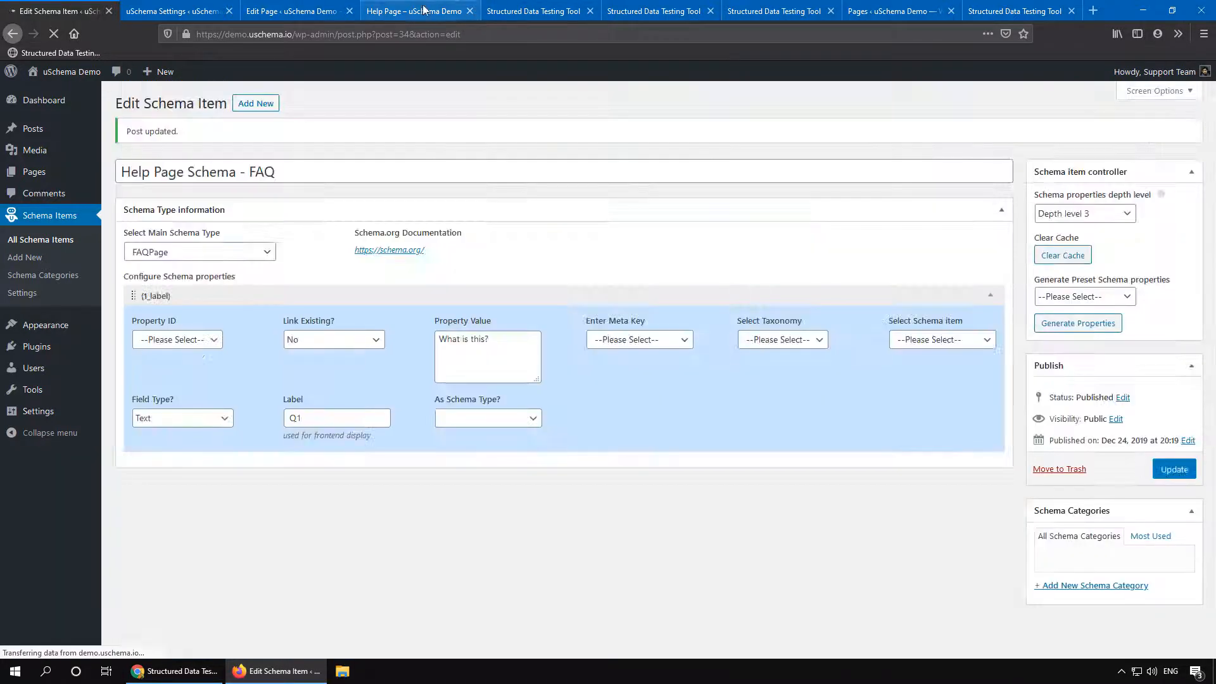
Step: Reload the Help Page and inspect Q1's datePublished and author in the Schema Tester's FAQPage results
left_click(412, 10)
left_click(53, 34)
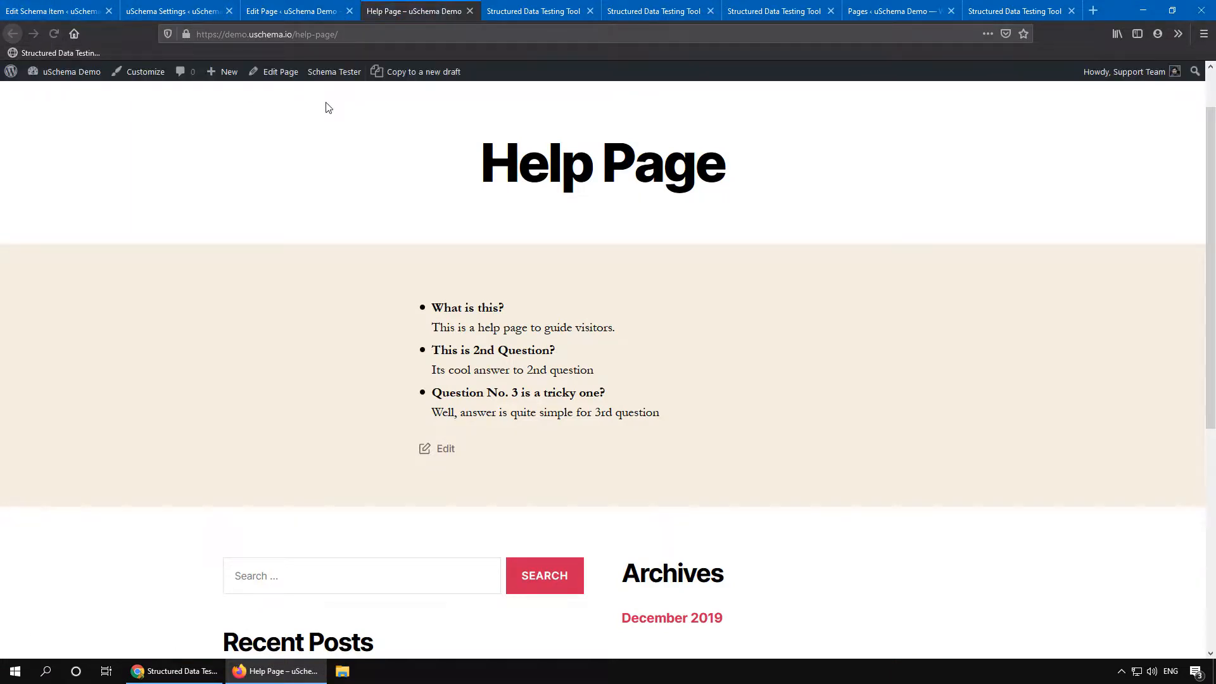
left_click(336, 74)
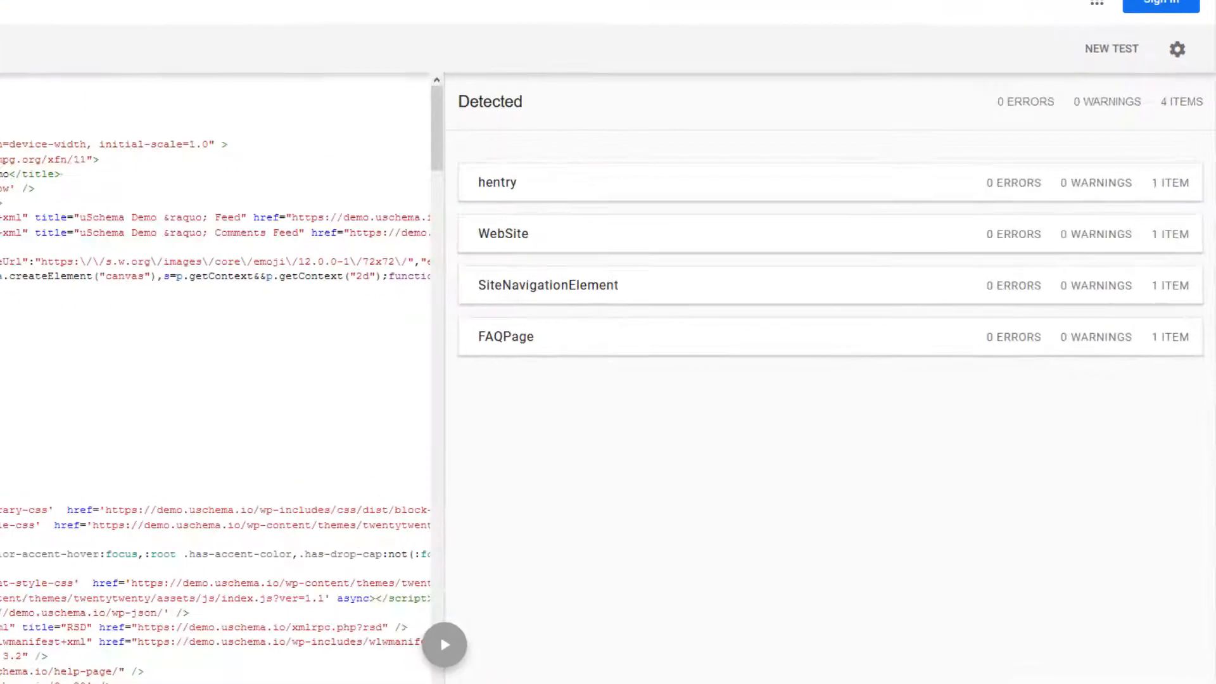
left_click(574, 337)
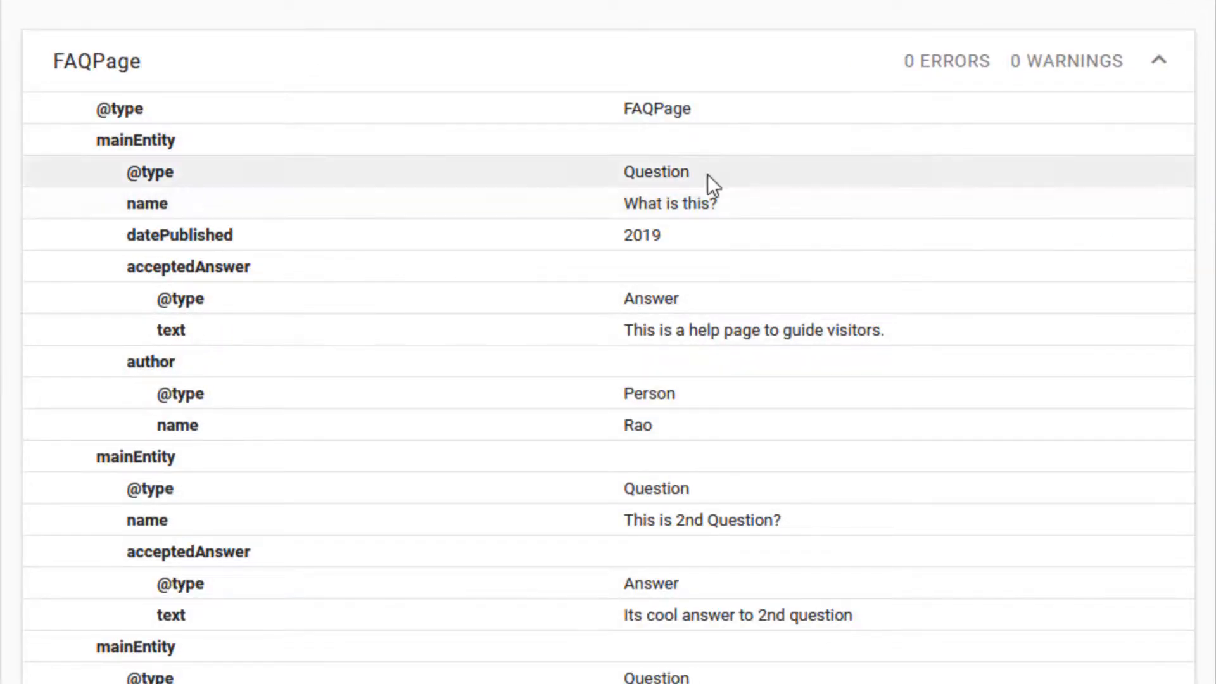
left_click_drag(708, 173, 617, 173)
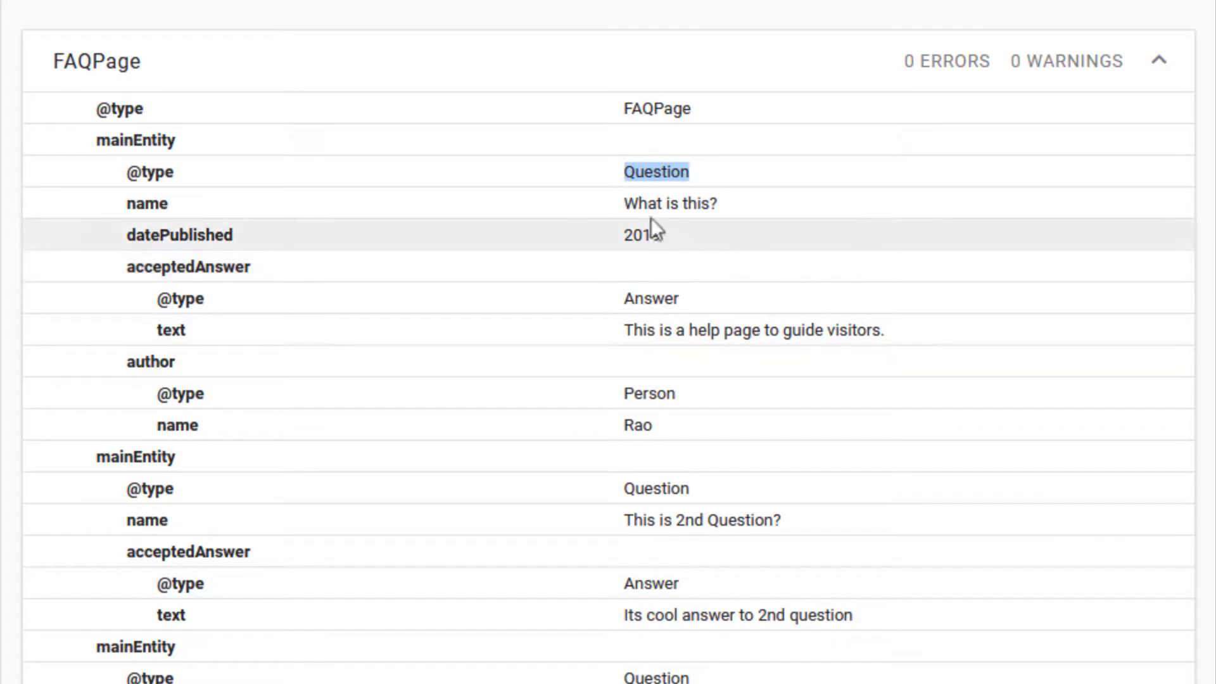
left_click_drag(663, 234, 624, 236)
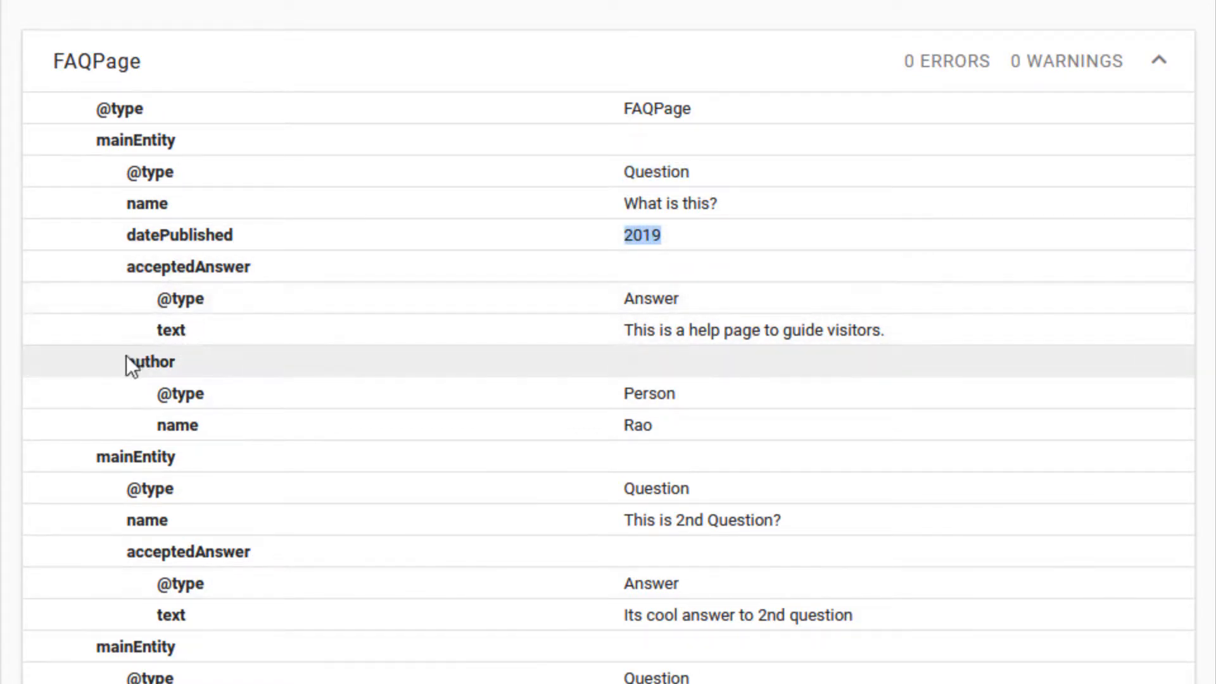
left_click_drag(127, 361, 173, 358)
left_click_drag(659, 425, 617, 404)
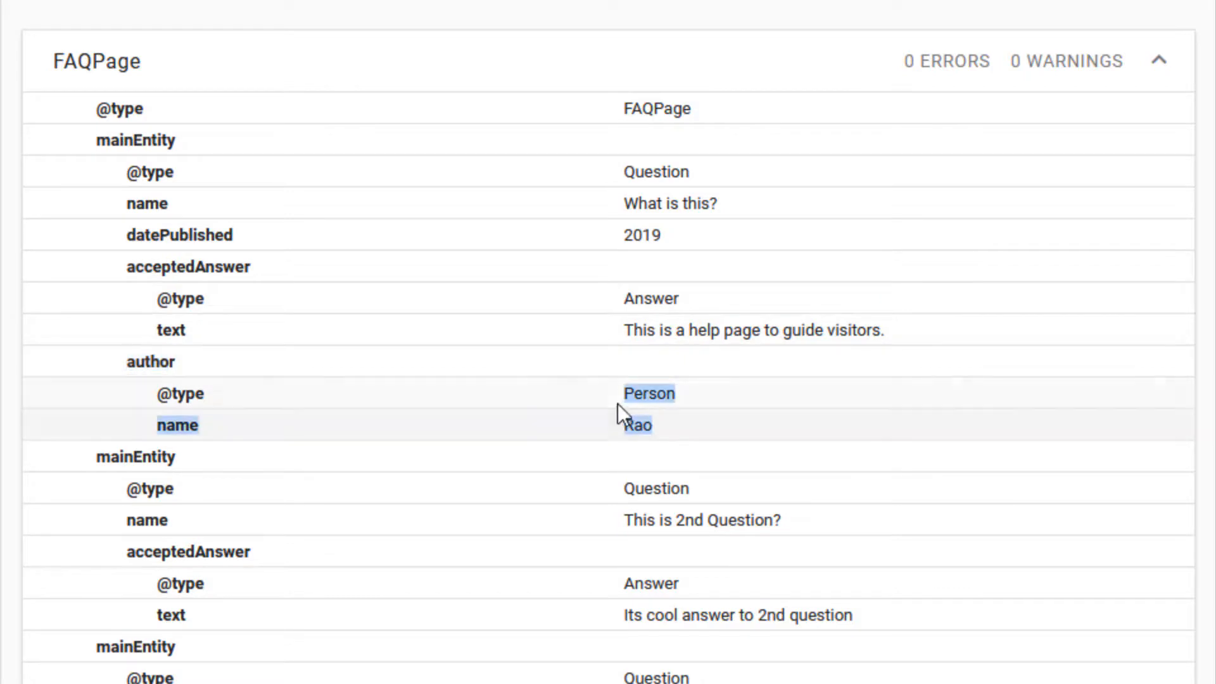
left_click(677, 427)
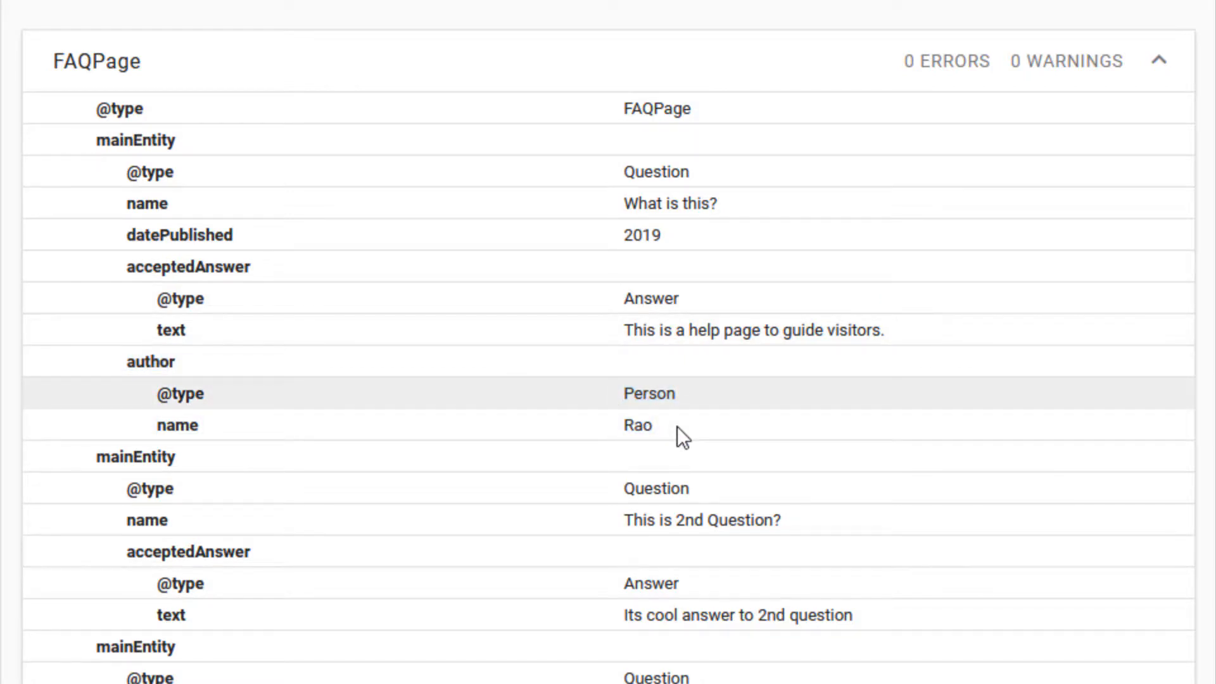